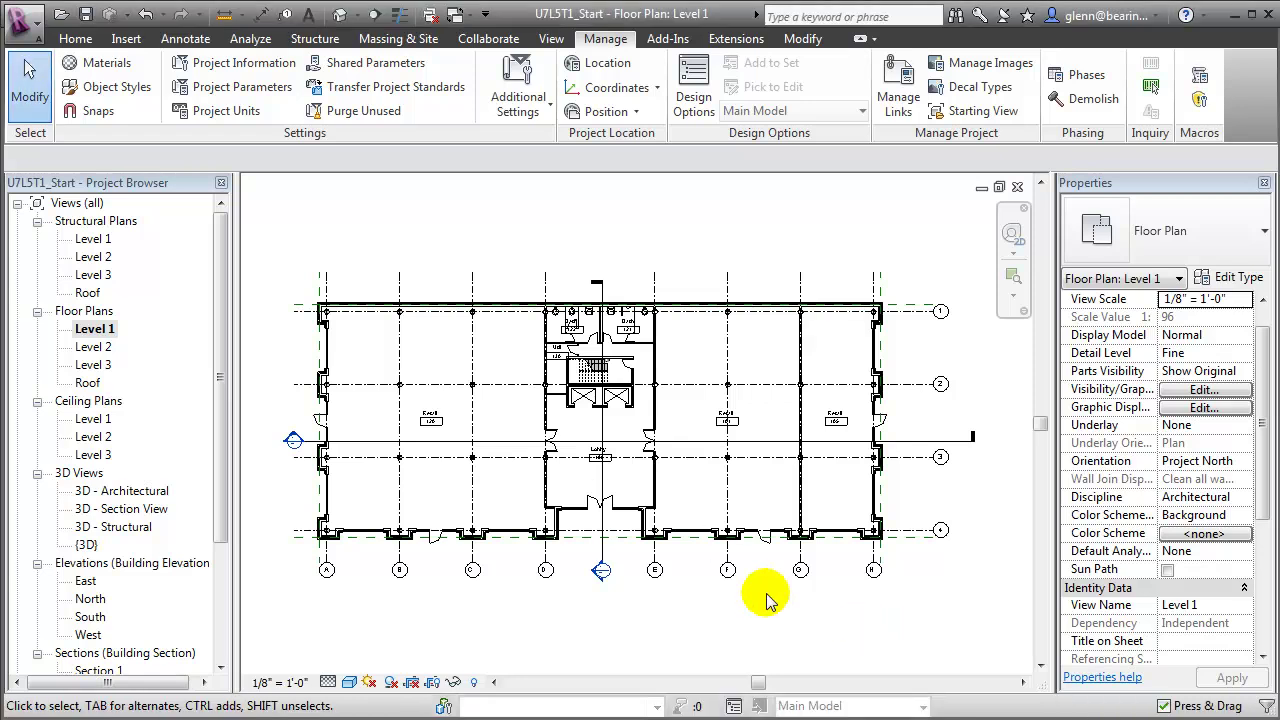
Step: Create a parameter group named Space Utilization in the shared parameters file
{"action": "left_click", "coordinate": [382, 62]}
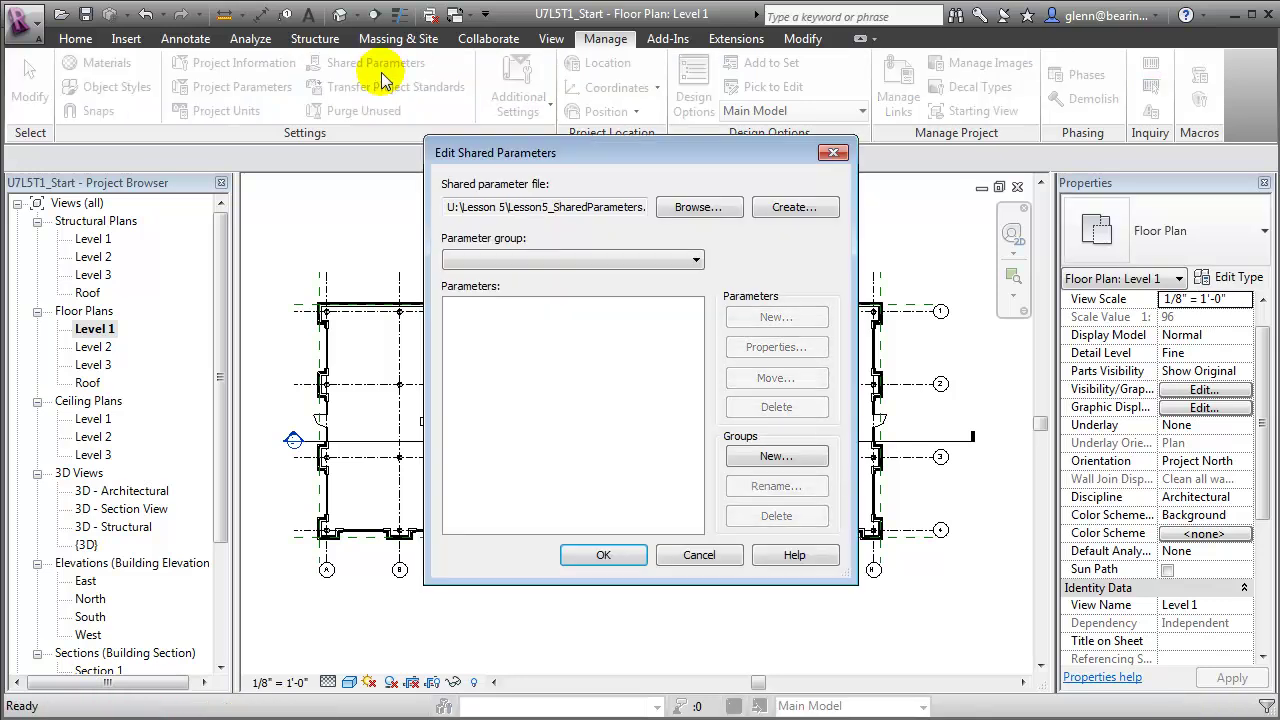
{"action": "left_click", "coordinate": [762, 459]}
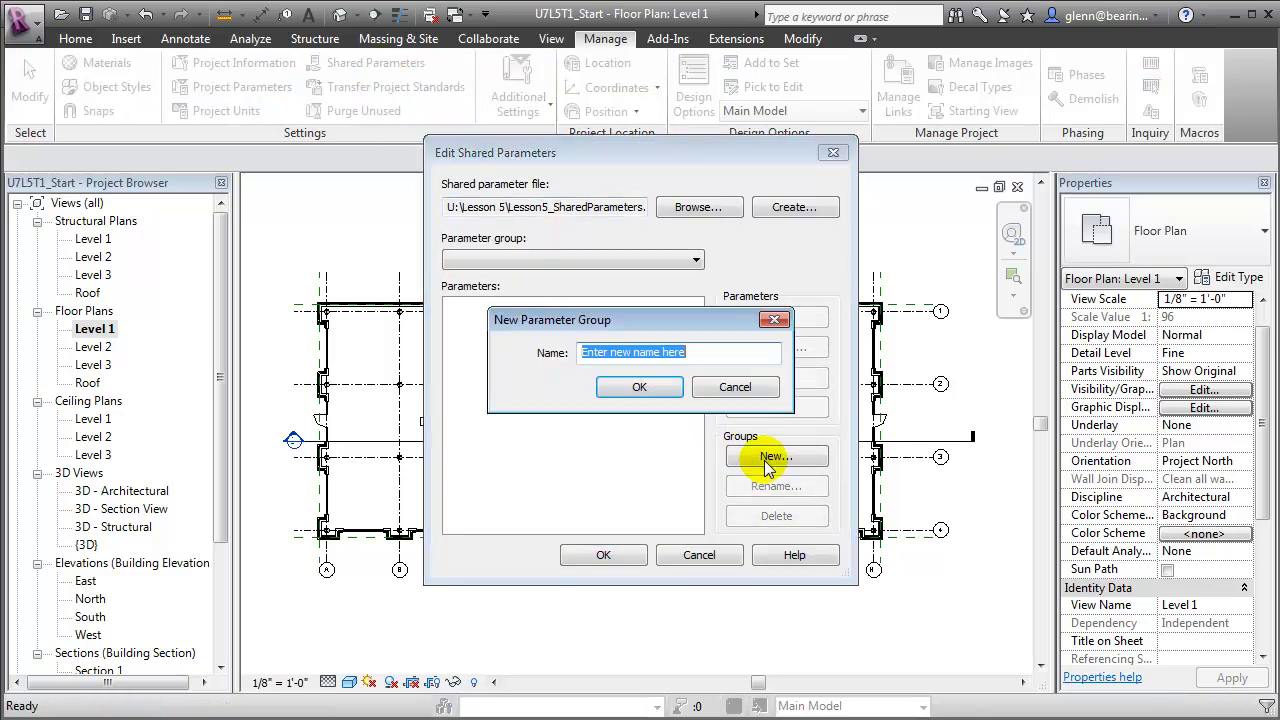
{"action": "type", "text": "Spac"}
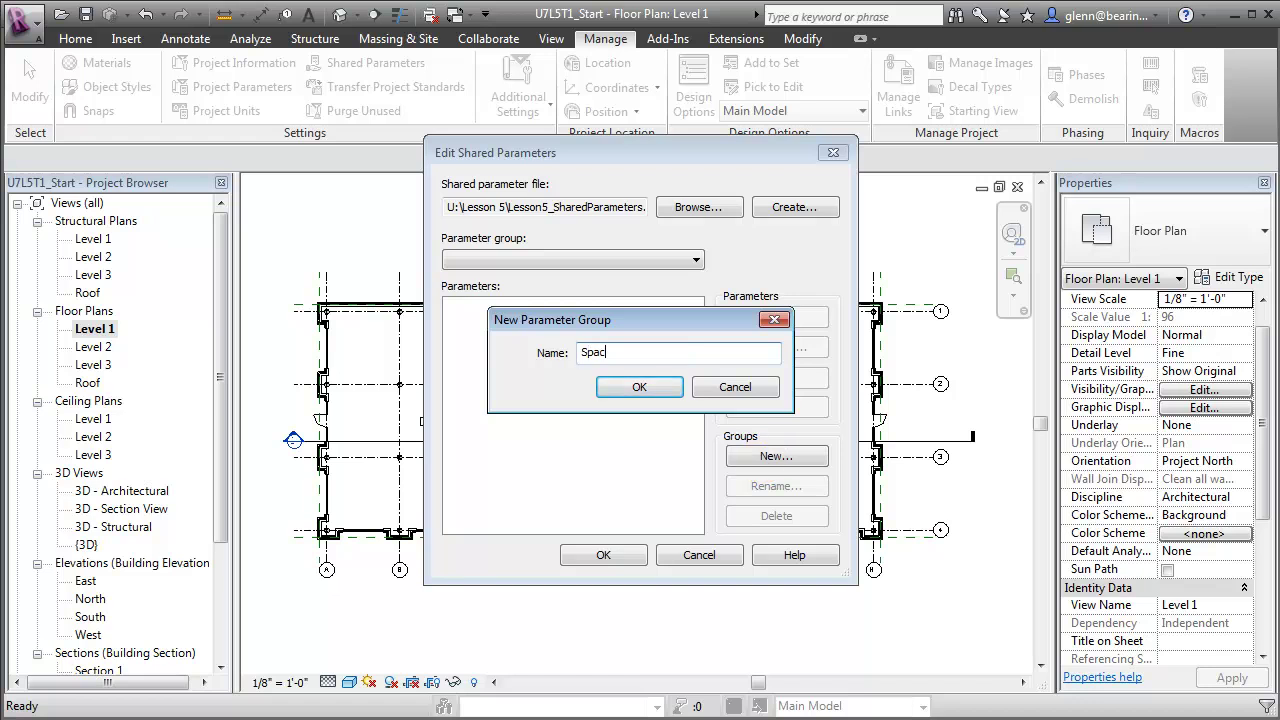
{"action": "type", "text": "e Utilization"}
{"action": "key", "text": "Return"}
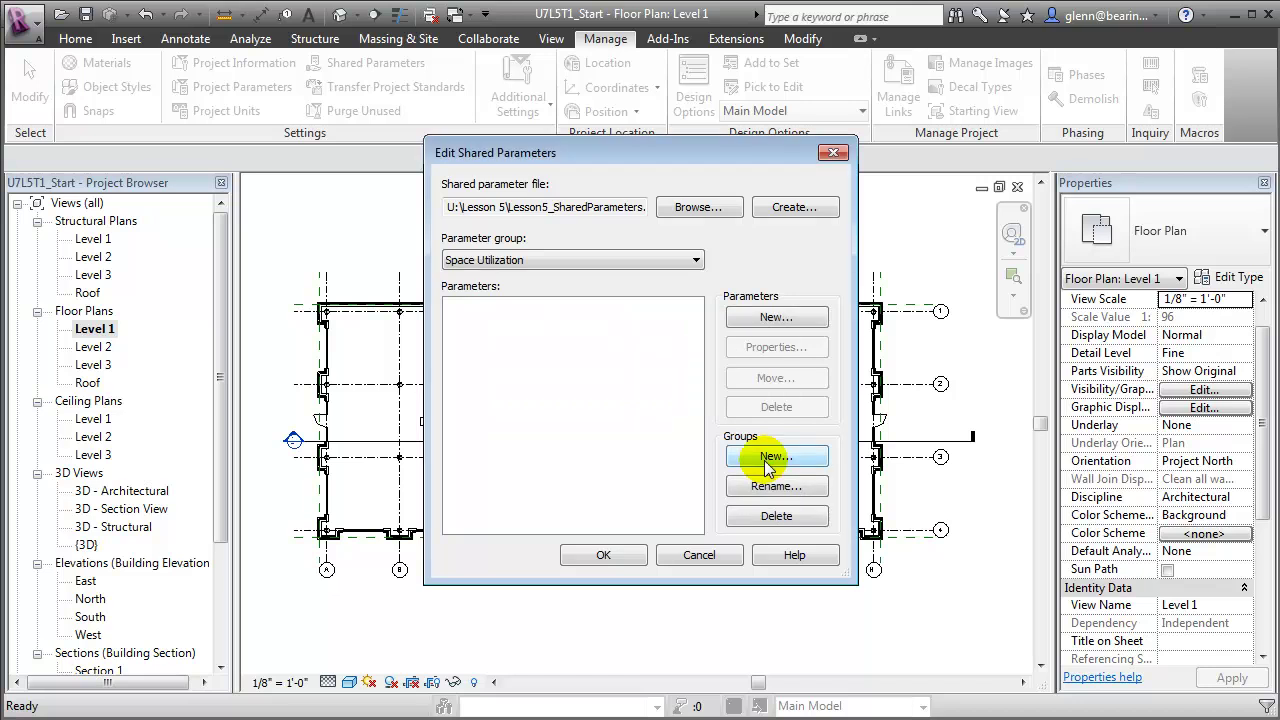
Step: Add a Yes/No parameter named Assignable to the Space Utilization group
{"action": "left_click", "coordinate": [738, 326]}
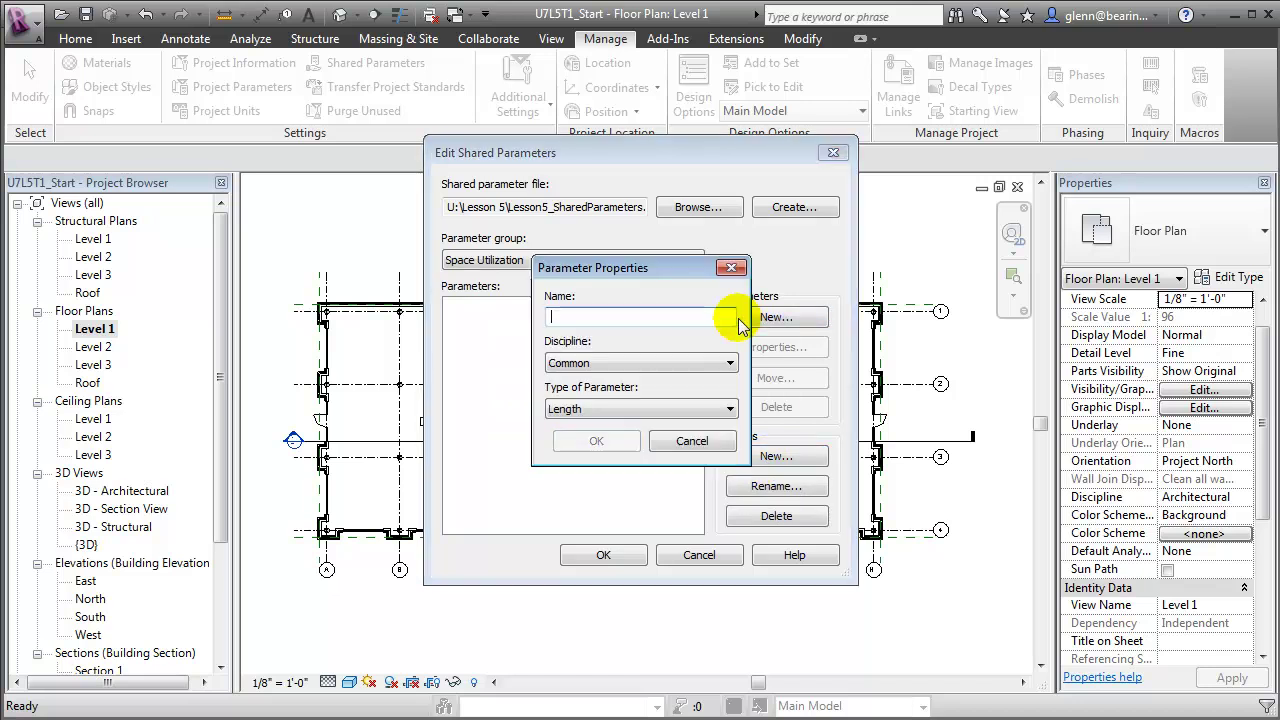
{"action": "type", "text": "as"}
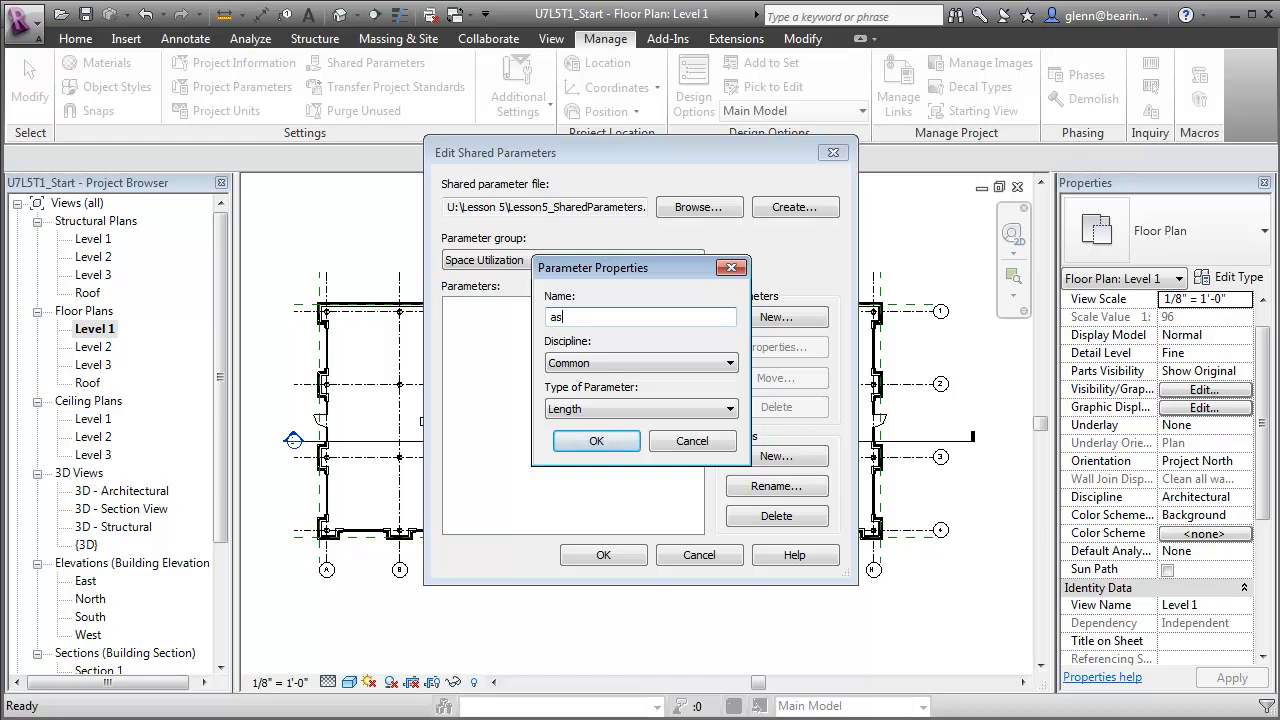
{"action": "key", "text": "BackSpace"}
{"action": "key", "text": "BackSpace"}
{"action": "type", "text": "Assignable"}
{"action": "left_click", "coordinate": [686, 409]}
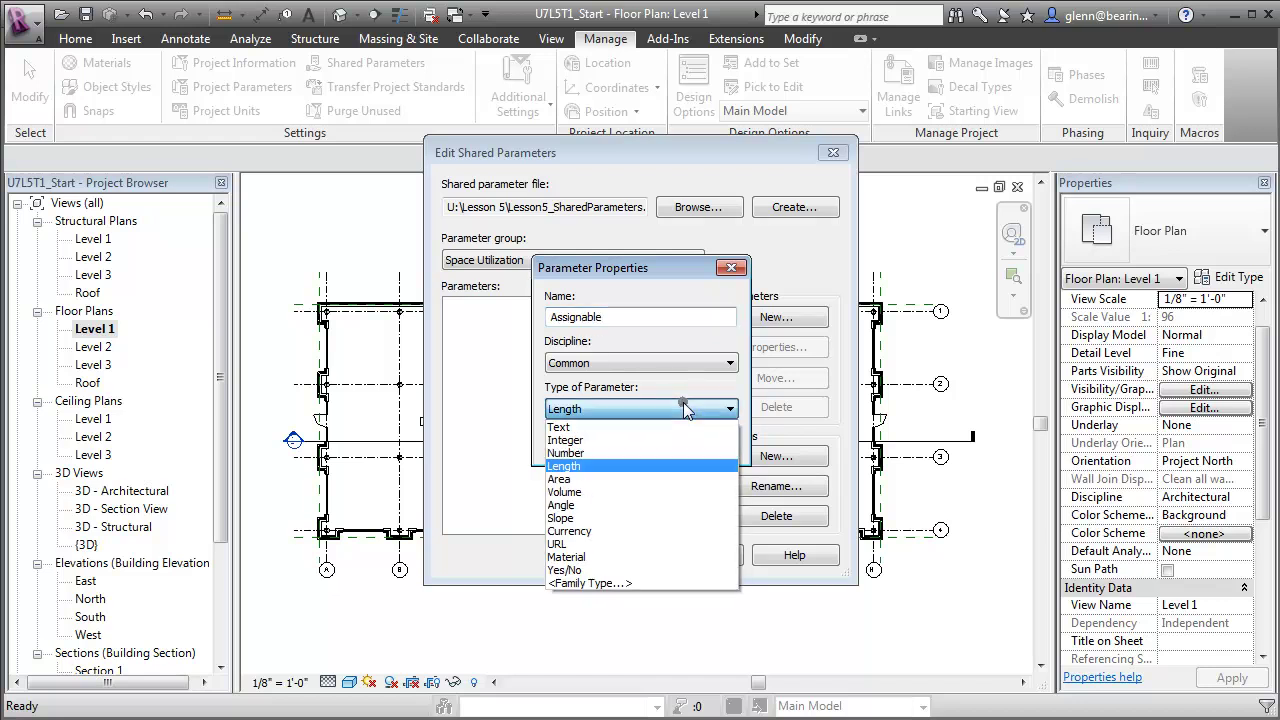
{"action": "left_click", "coordinate": [668, 567]}
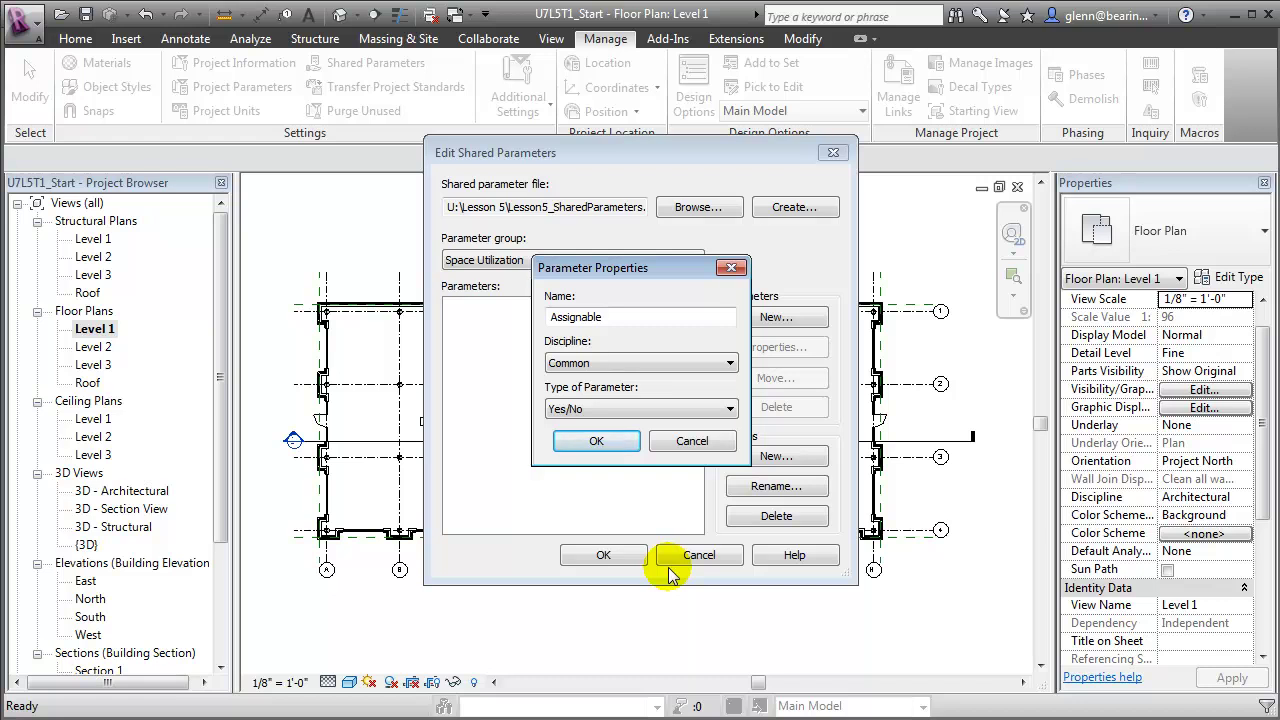
{"action": "left_click", "coordinate": [614, 453]}
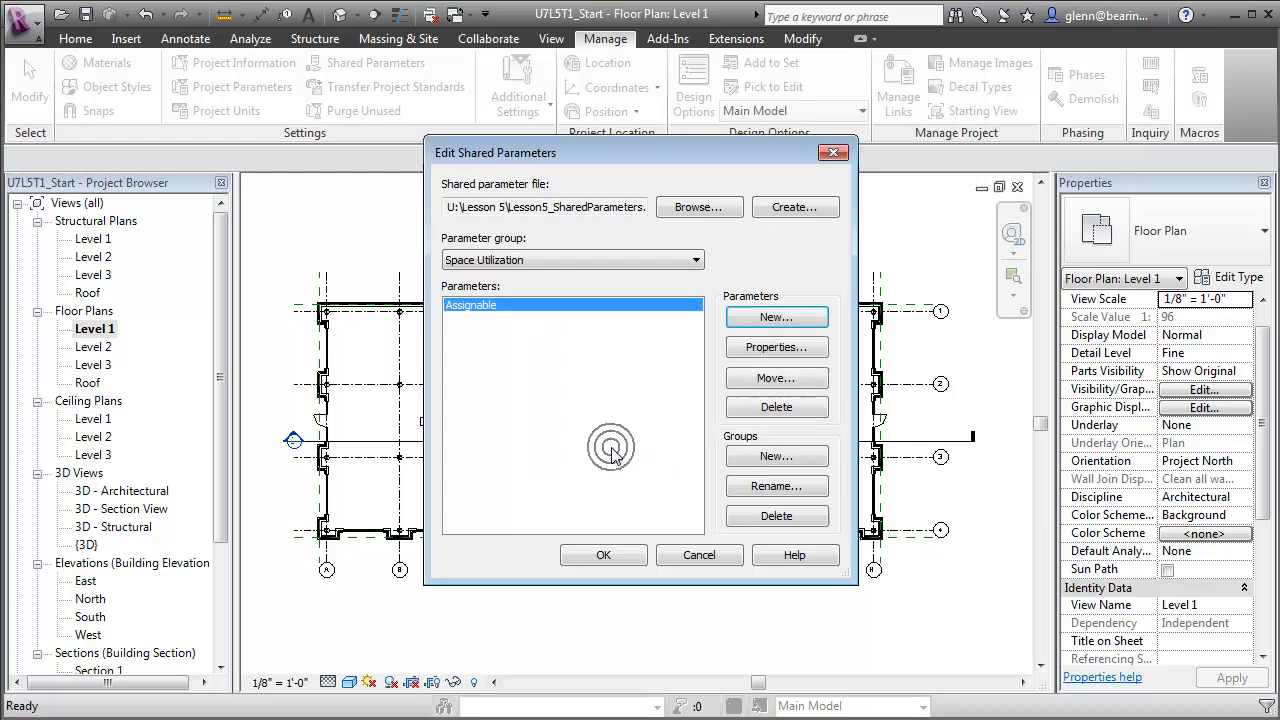
Step: Add shared parameter Assignable as a Rooms project parameter grouped under Identity Data
{"action": "left_click", "coordinate": [604, 556]}
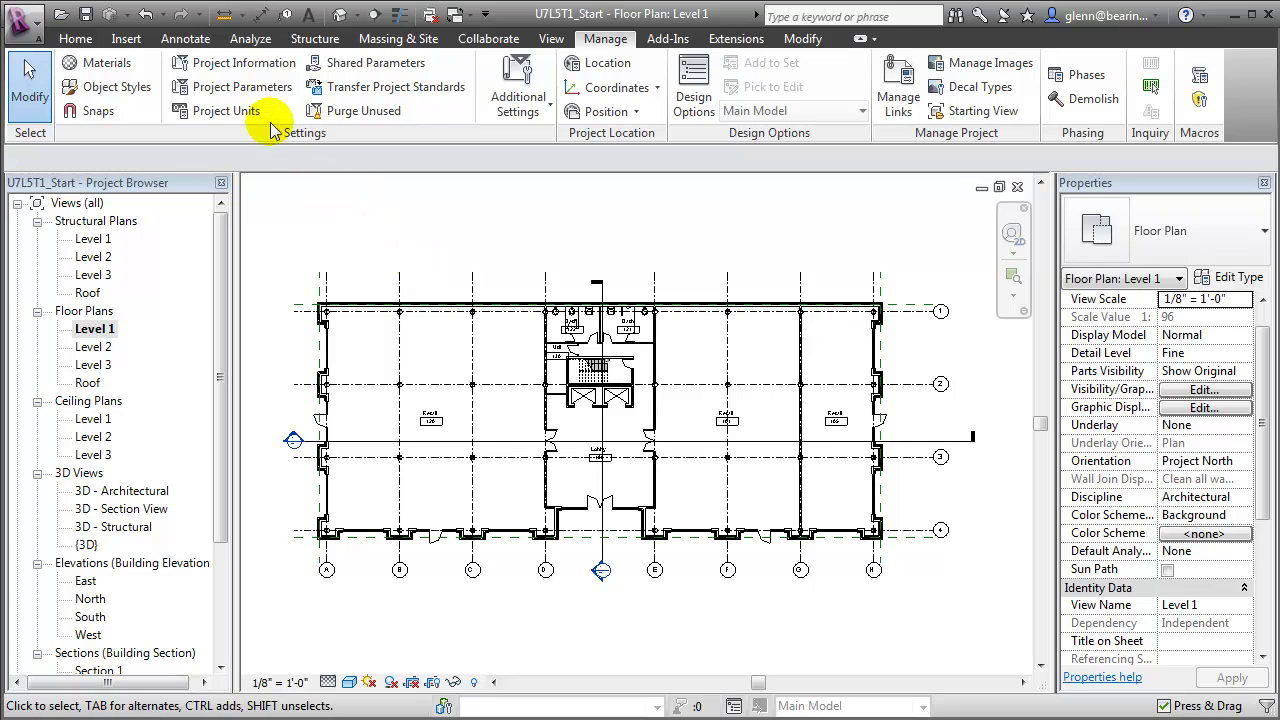
{"action": "left_click", "coordinate": [240, 89]}
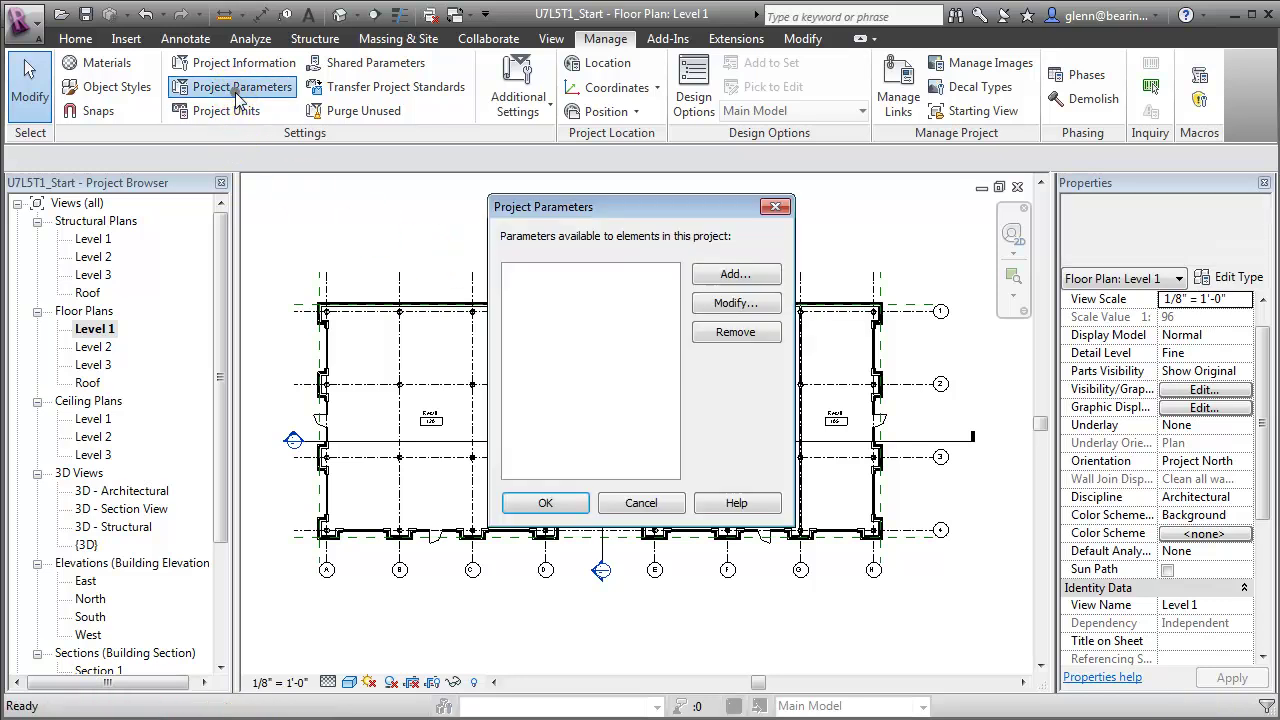
{"action": "left_click", "coordinate": [741, 274]}
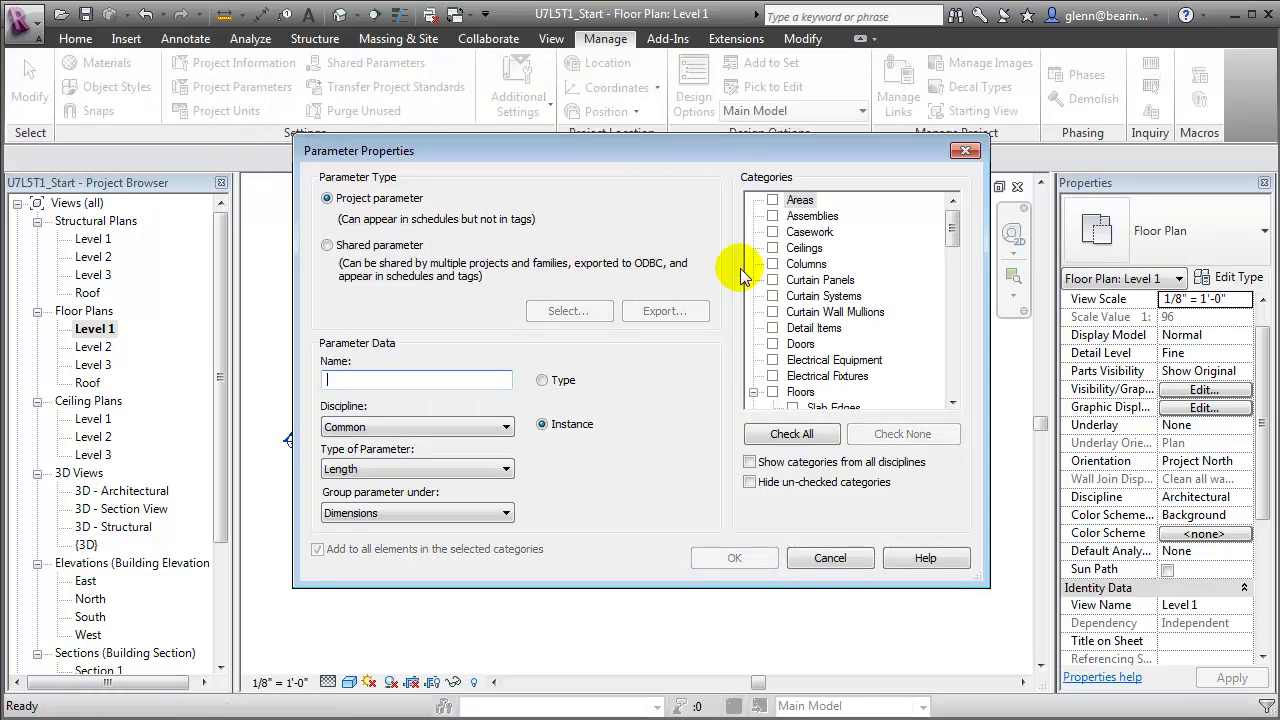
{"action": "left_click", "coordinate": [327, 246]}
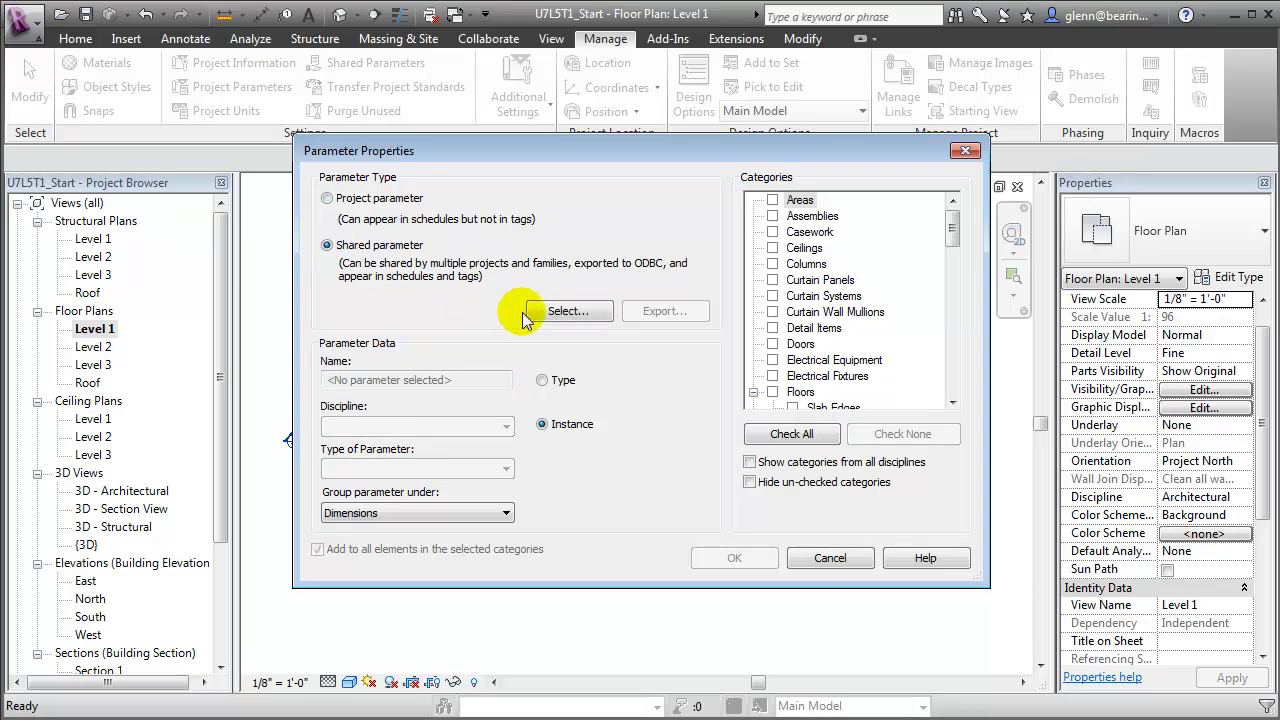
{"action": "left_click", "coordinate": [545, 310]}
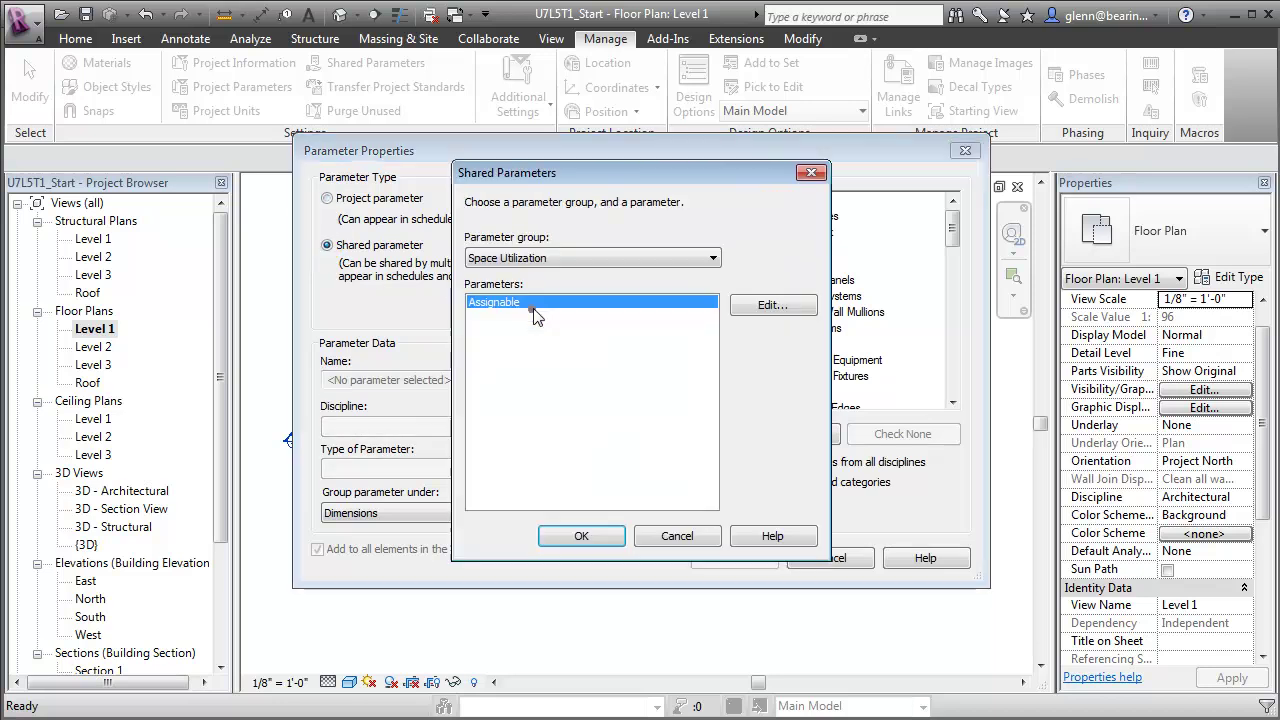
{"action": "left_click", "coordinate": [581, 536]}
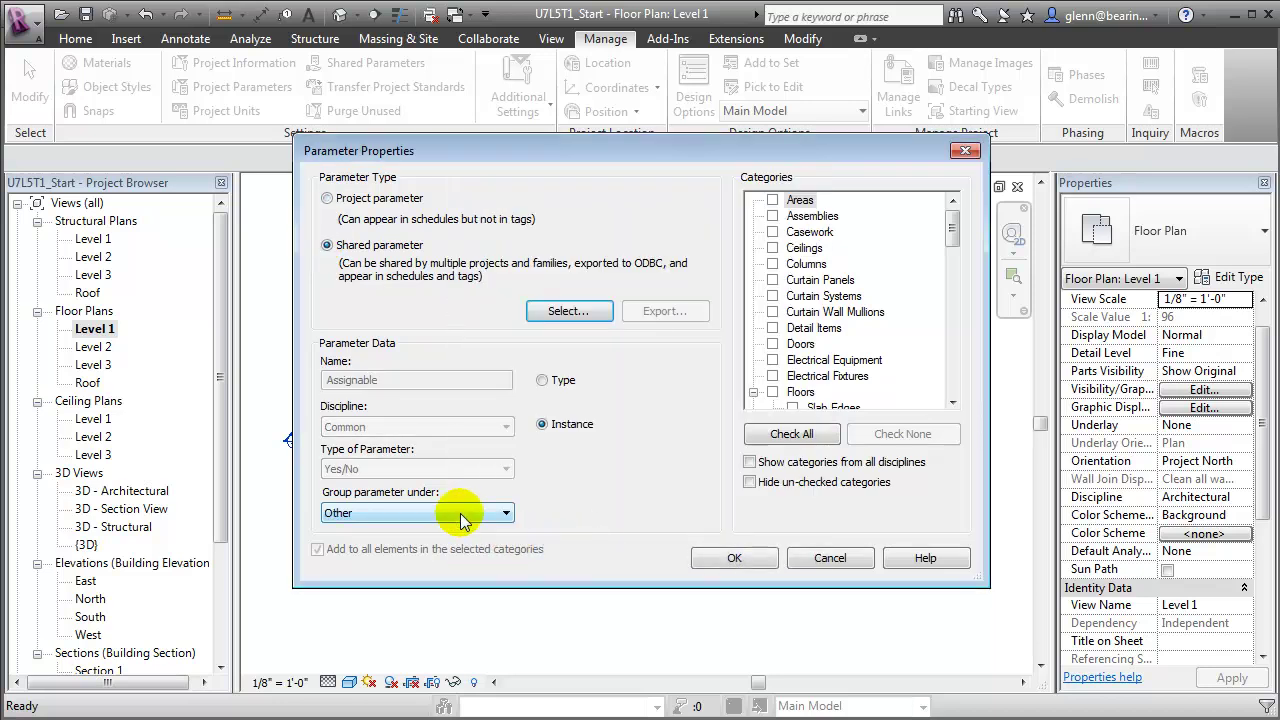
{"action": "left_click", "coordinate": [490, 514]}
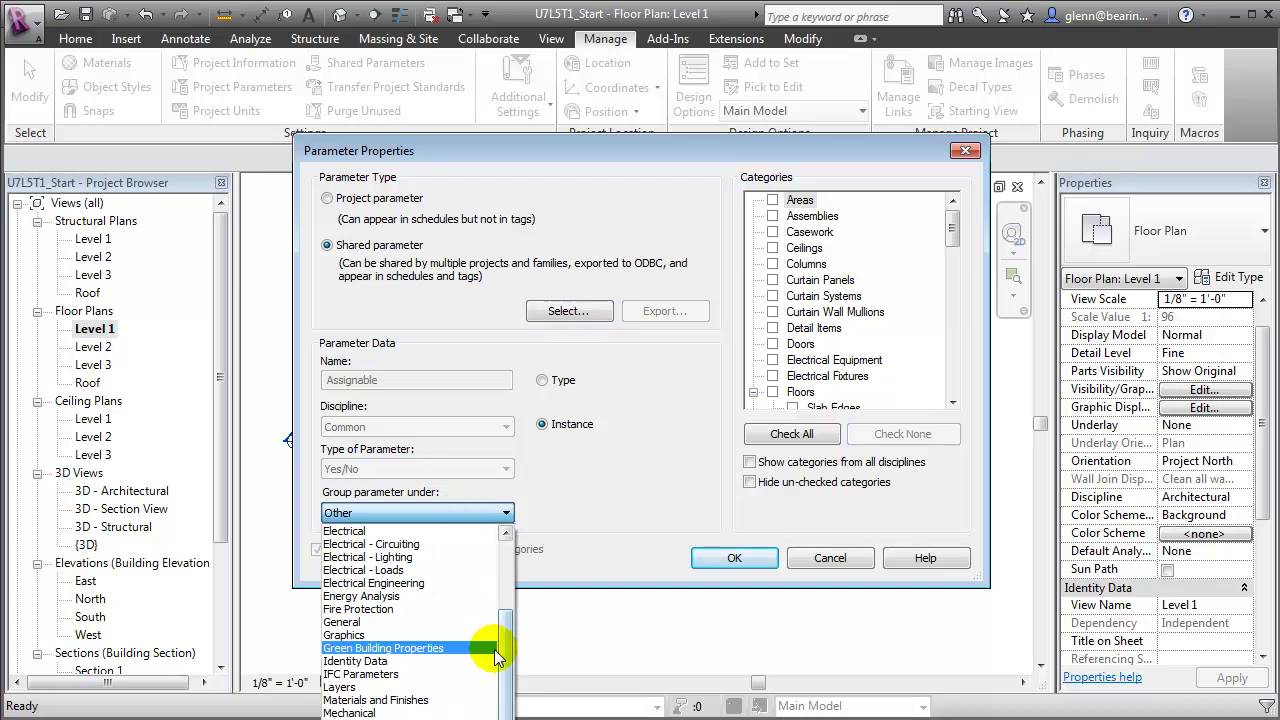
{"action": "left_click", "coordinate": [455, 661]}
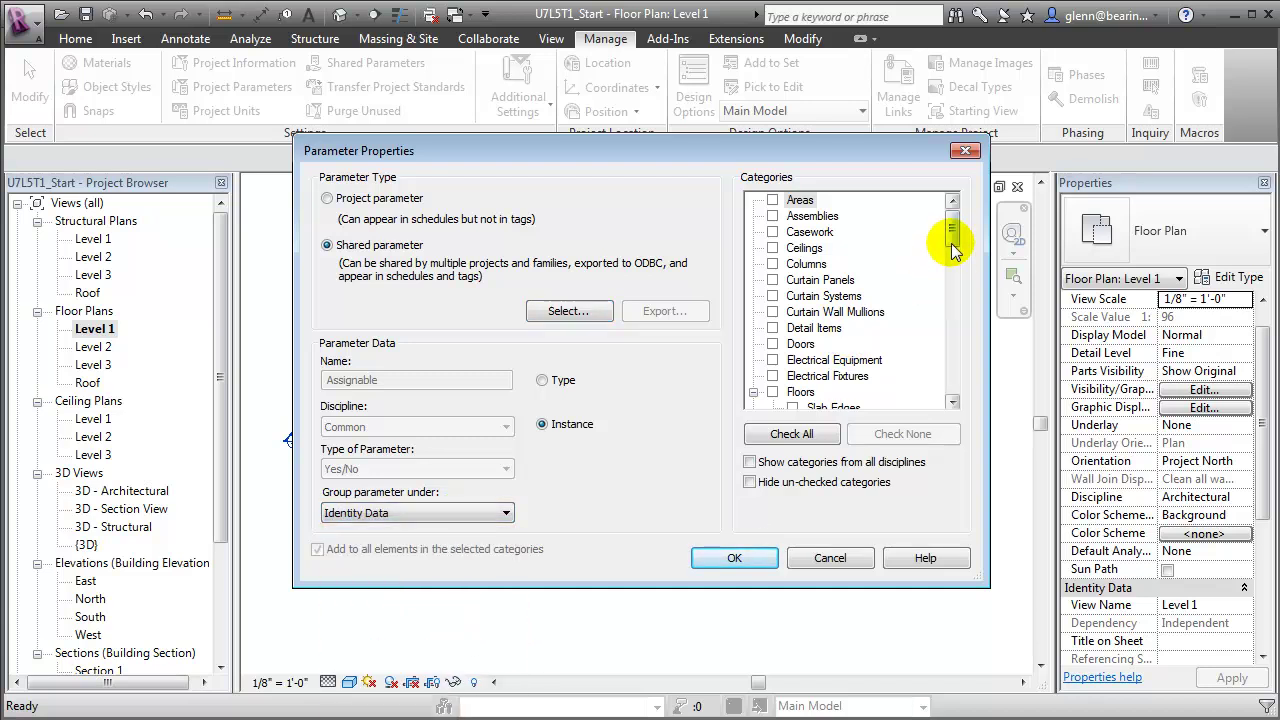
{"action": "left_click_drag", "start_coordinate": [951, 237], "coordinate": [955, 343]}
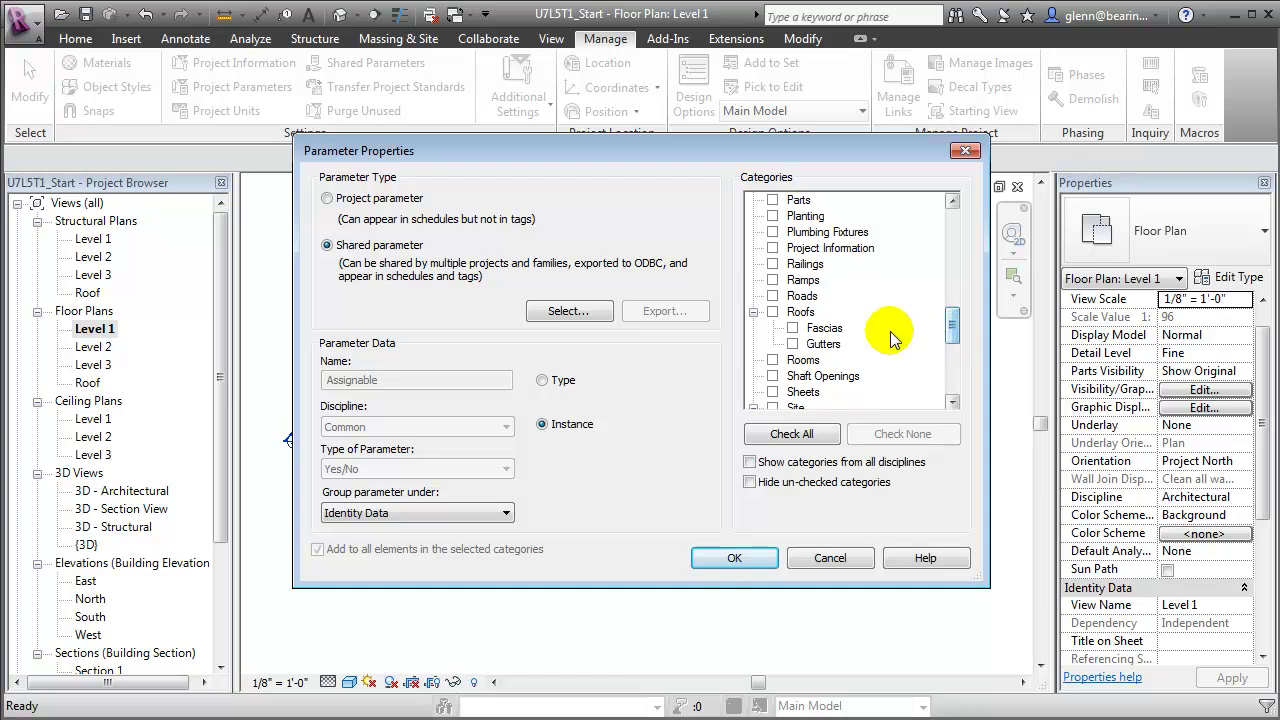
{"action": "left_click", "coordinate": [773, 360]}
{"action": "left_click", "coordinate": [734, 558]}
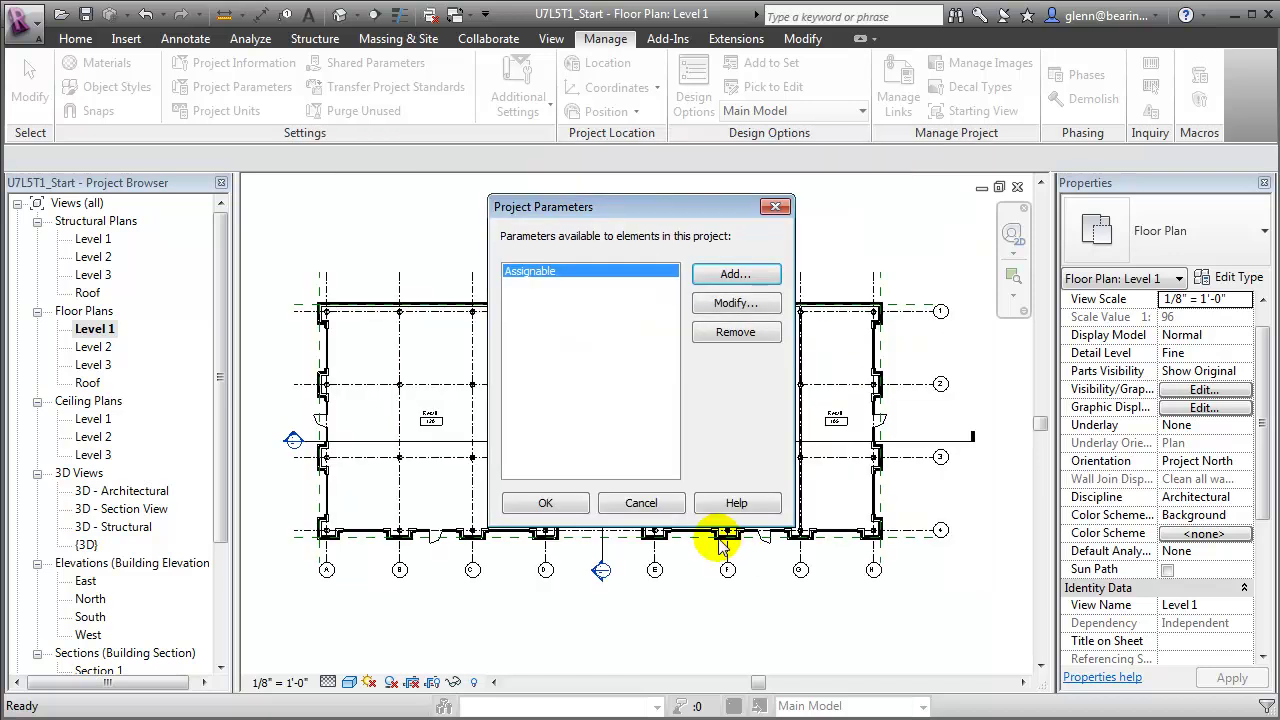
Step: Select Retail room 120 and scroll its properties to reveal the Assignable checkbox
{"action": "left_click", "coordinate": [570, 503]}
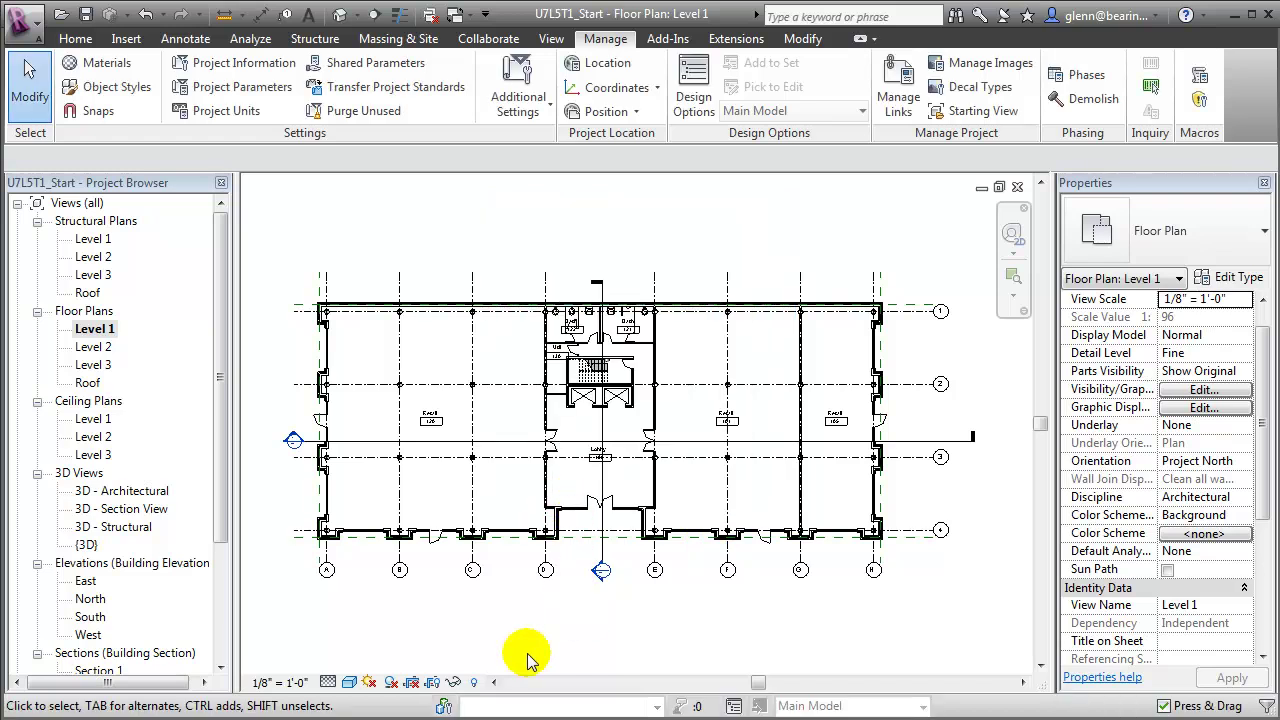
{"action": "left_click", "coordinate": [376, 360]}
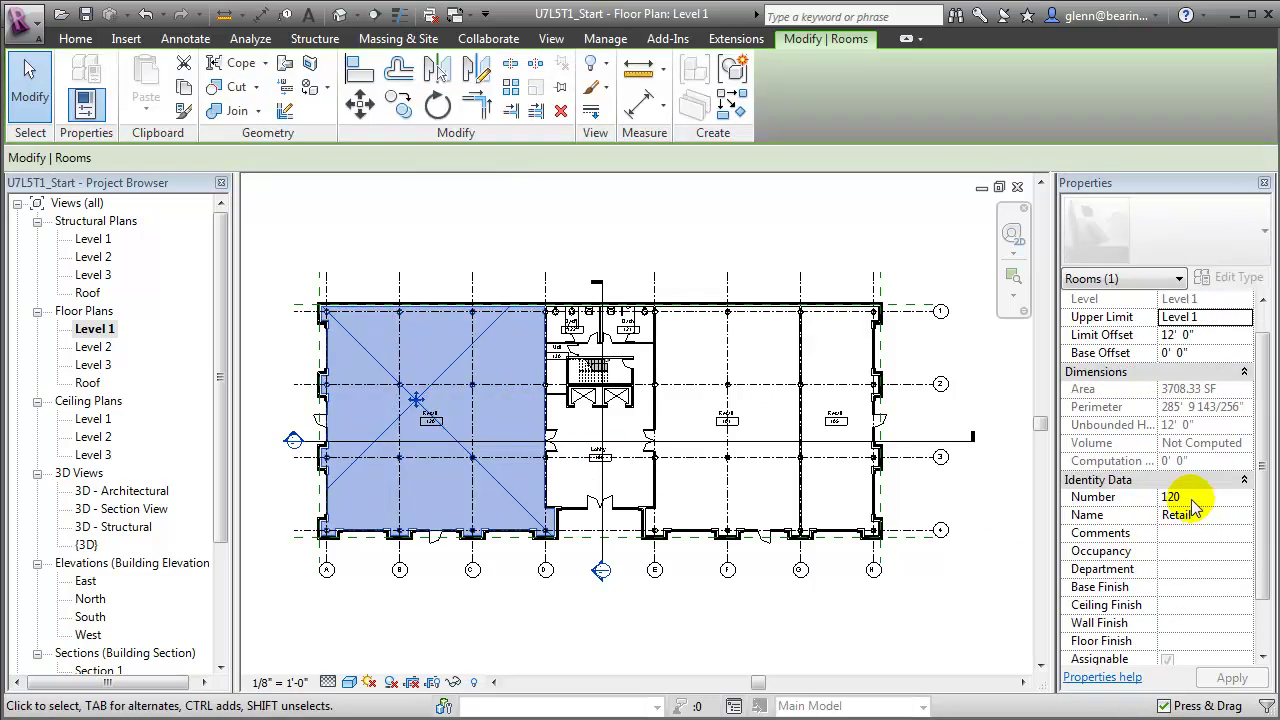
{"action": "left_click", "coordinate": [1263, 660]}
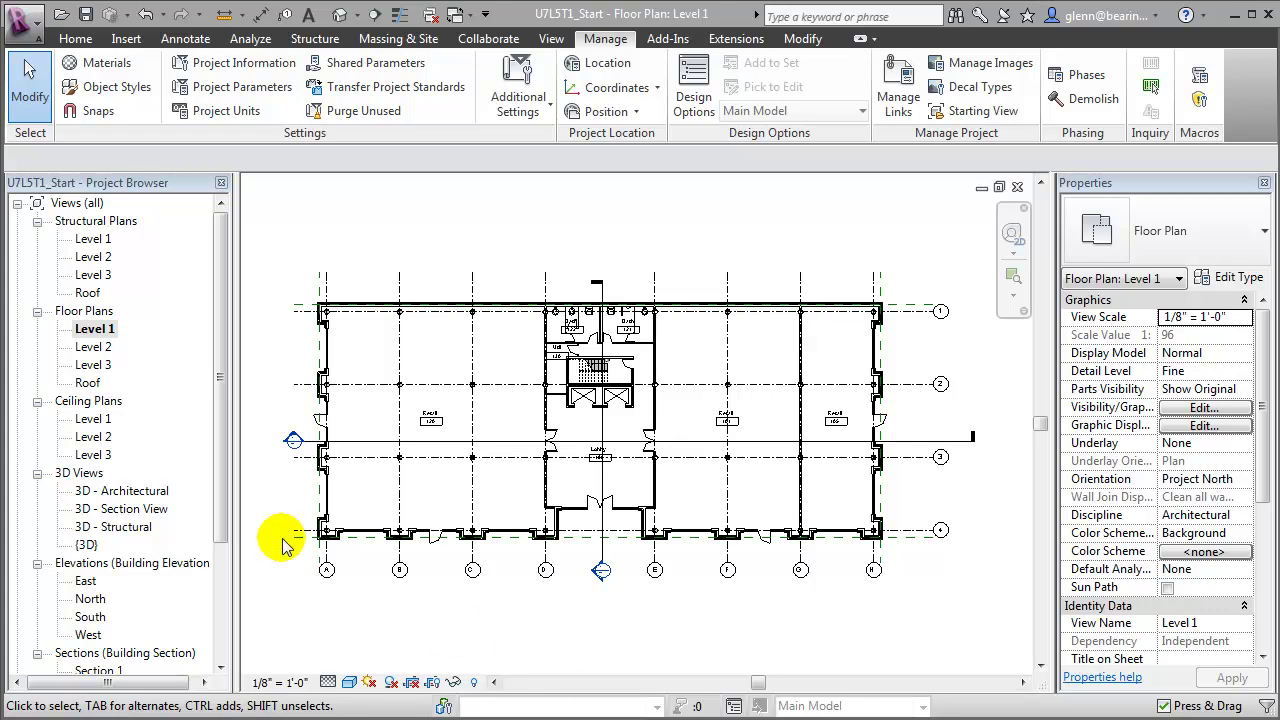
Step: Open the Room Schedule and scroll to its grand total of 49 rooms, 26,949 SF
{"action": "left_click", "coordinate": [224, 512]}
{"action": "left_click_drag", "start_coordinate": [224, 512], "coordinate": [210, 700]}
{"action": "double_click", "coordinate": [115, 581]}
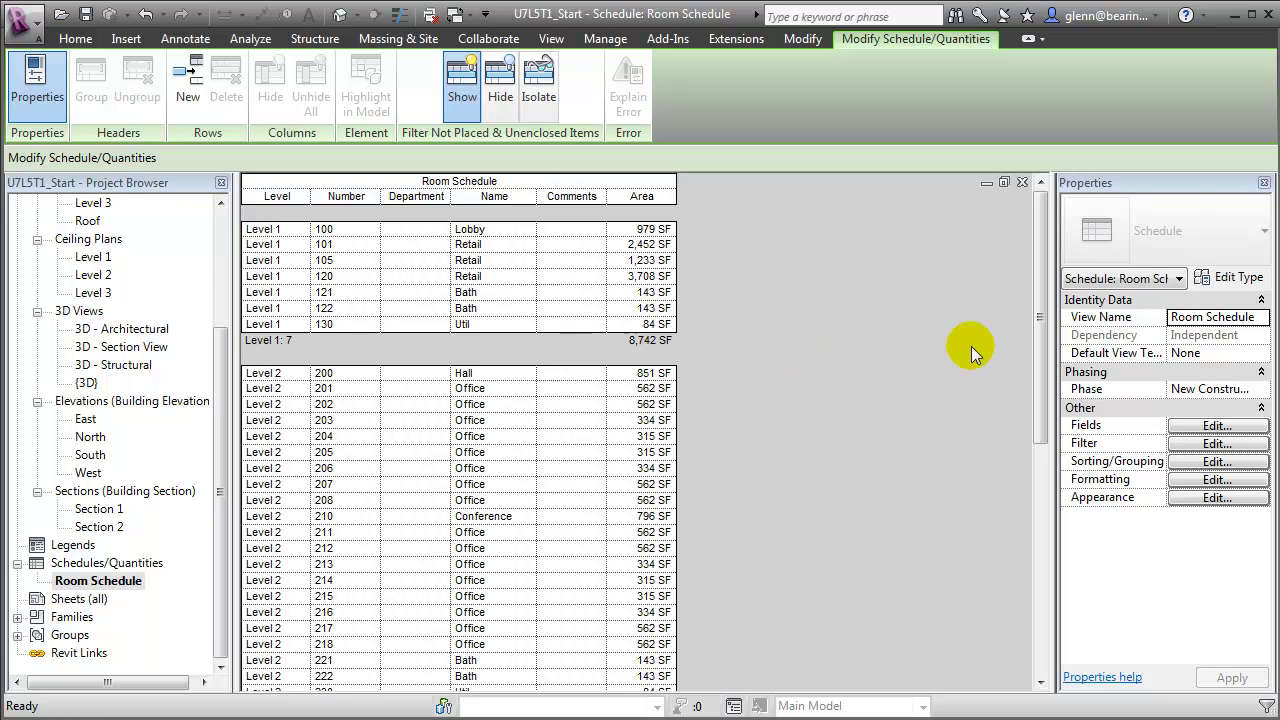
{"action": "left_click_drag", "start_coordinate": [1035, 358], "coordinate": [1034, 634]}
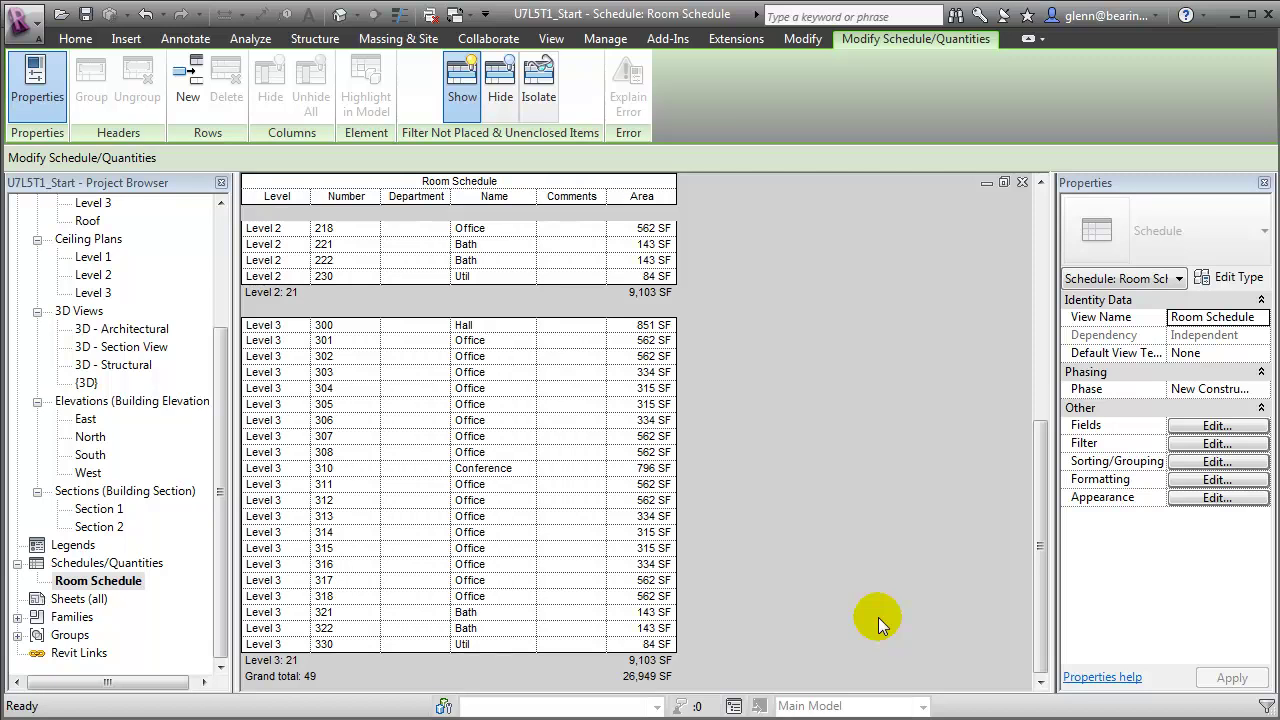
Step: Duplicate the Room Schedule and retitle the copy 'Space Utilization Summary'
{"action": "right_click", "coordinate": [121, 584]}
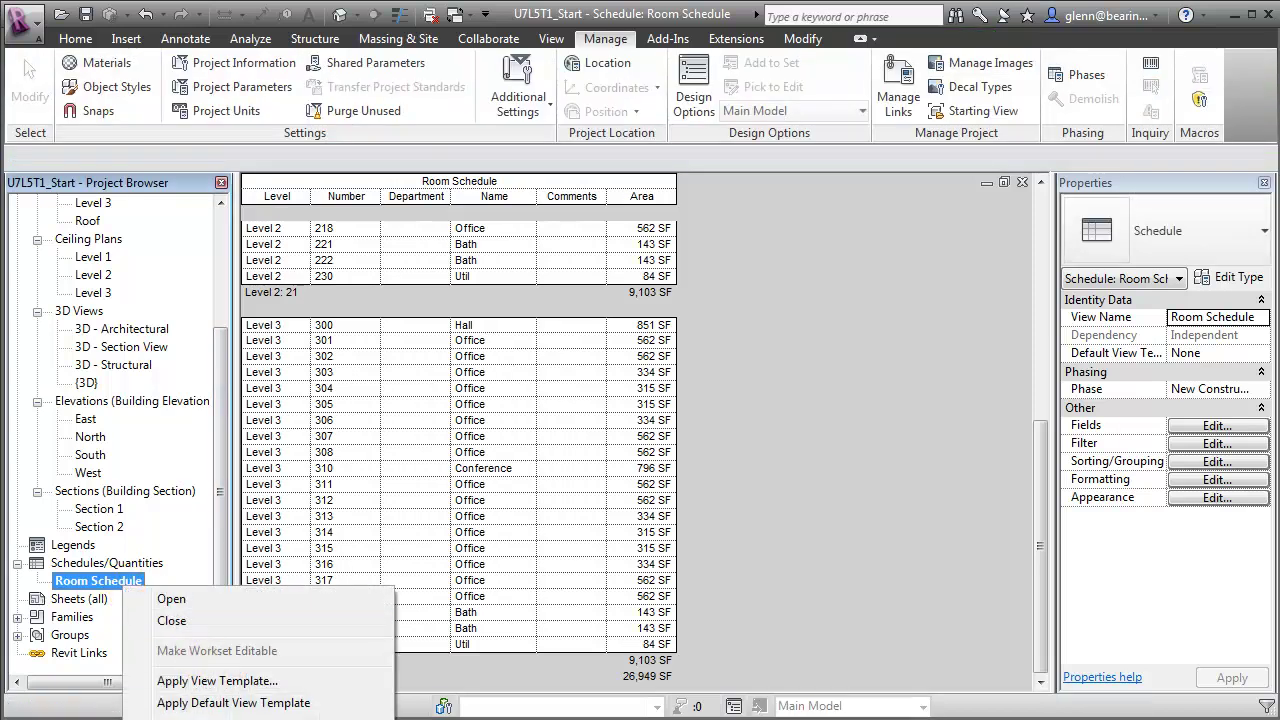
{"action": "left_click", "coordinate": [233, 715]}
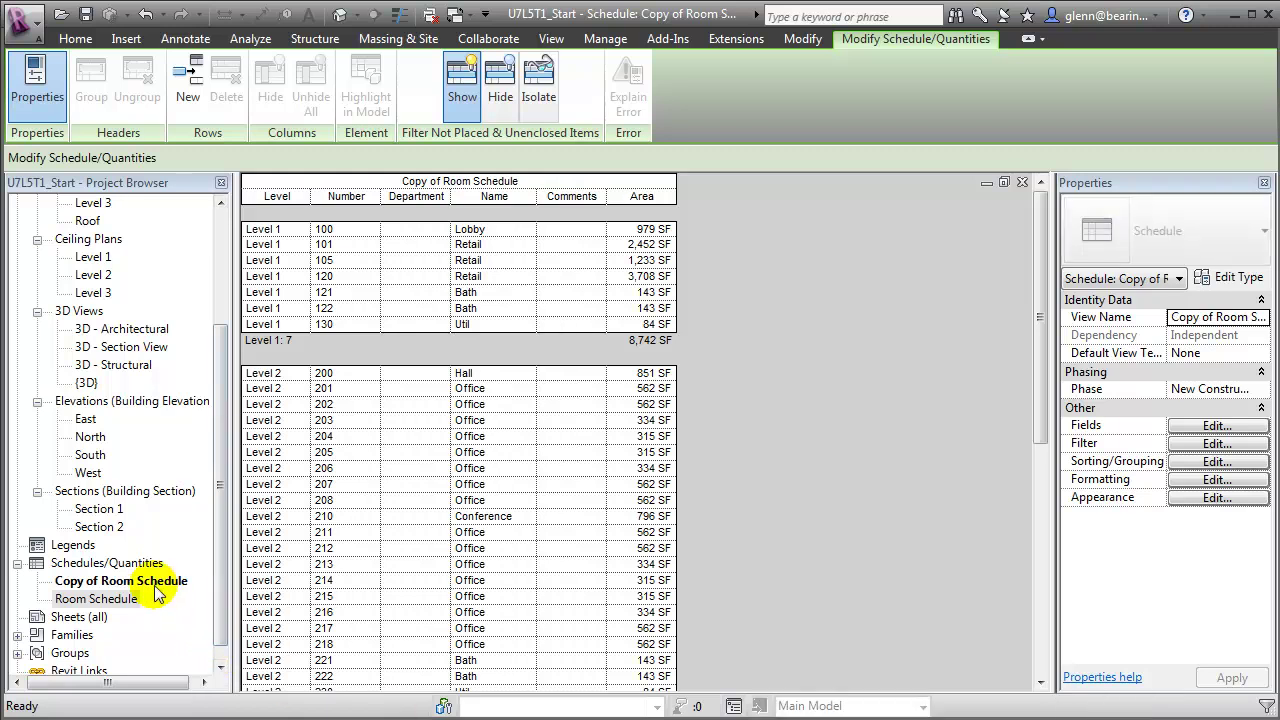
{"action": "left_click", "coordinate": [156, 589]}
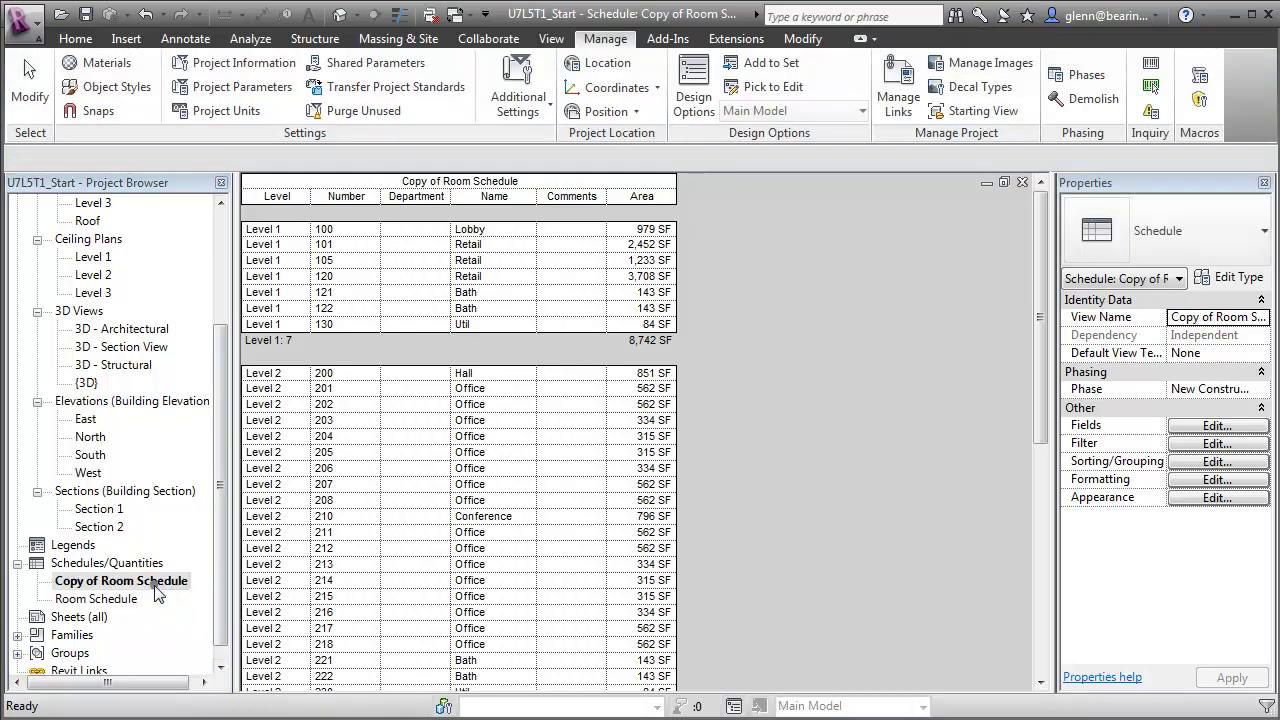
{"action": "left_click", "coordinate": [522, 186]}
{"action": "left_click_drag", "start_coordinate": [520, 182], "coordinate": [376, 182]}
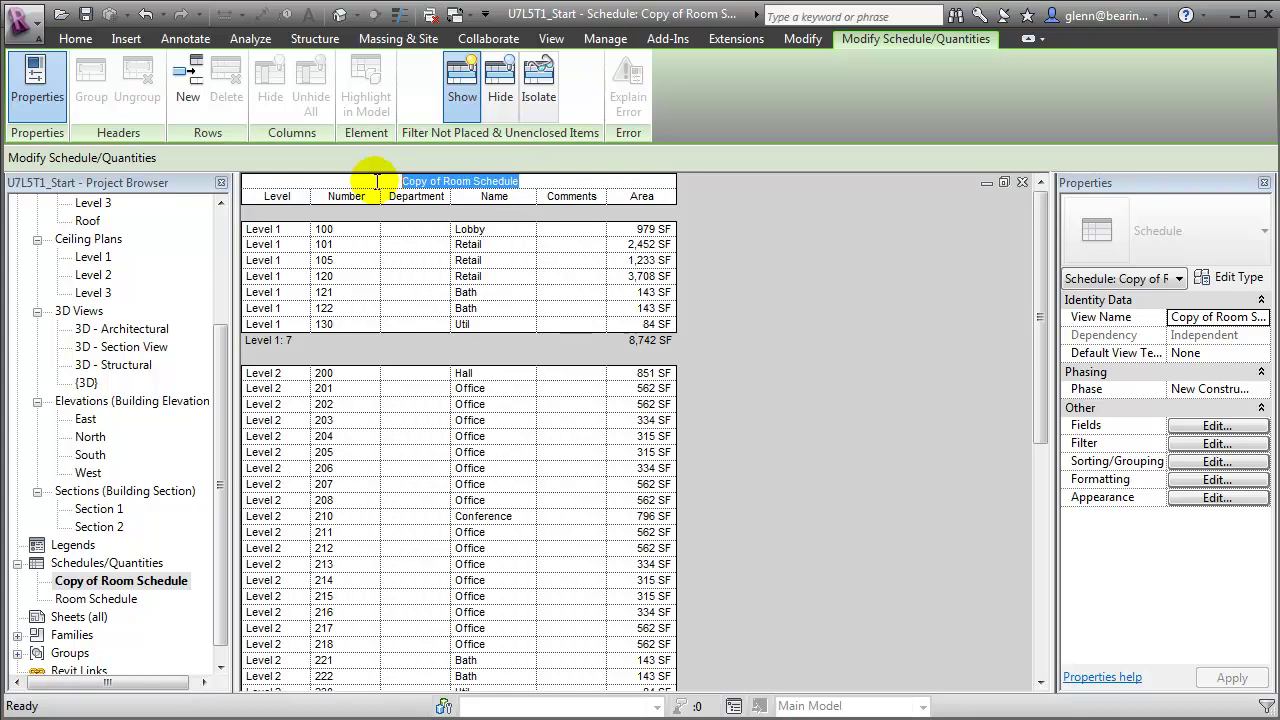
{"action": "type", "text": "Spac"}
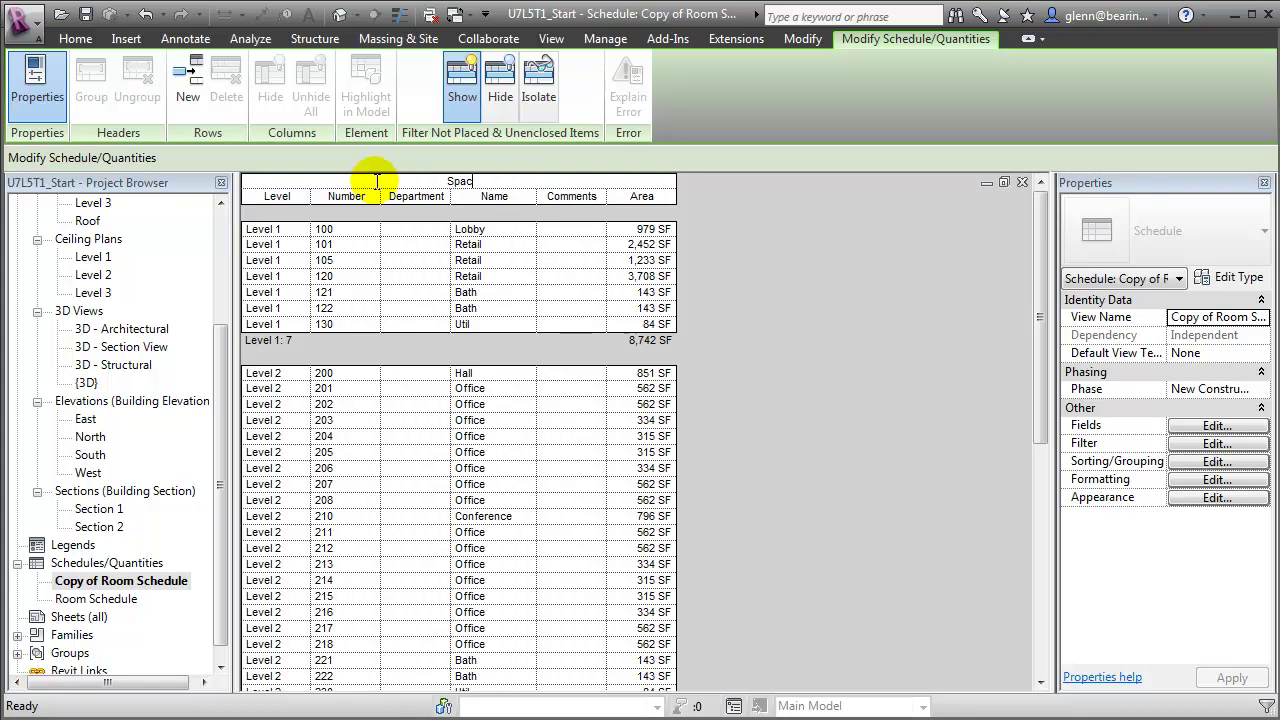
{"action": "type", "text": "e Utilization Summary"}
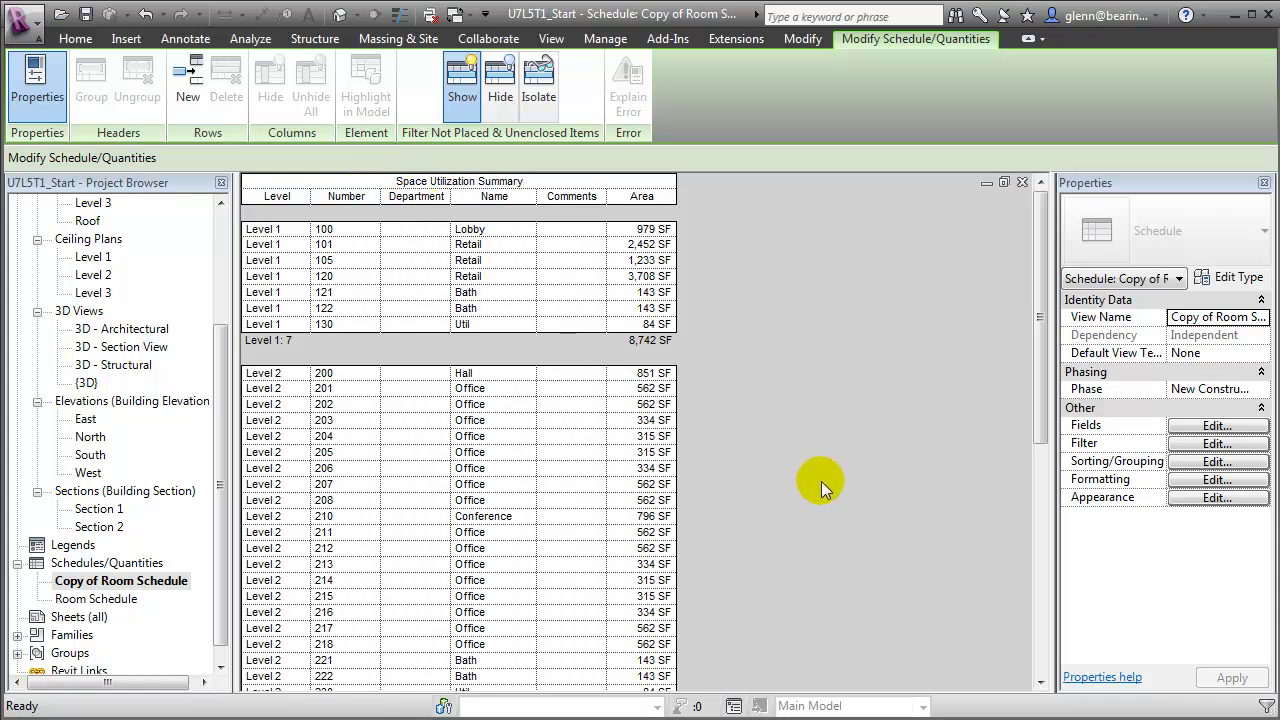
Step: Add the Assignable field to the schedule's scheduled fields
{"action": "left_click", "coordinate": [1183, 428]}
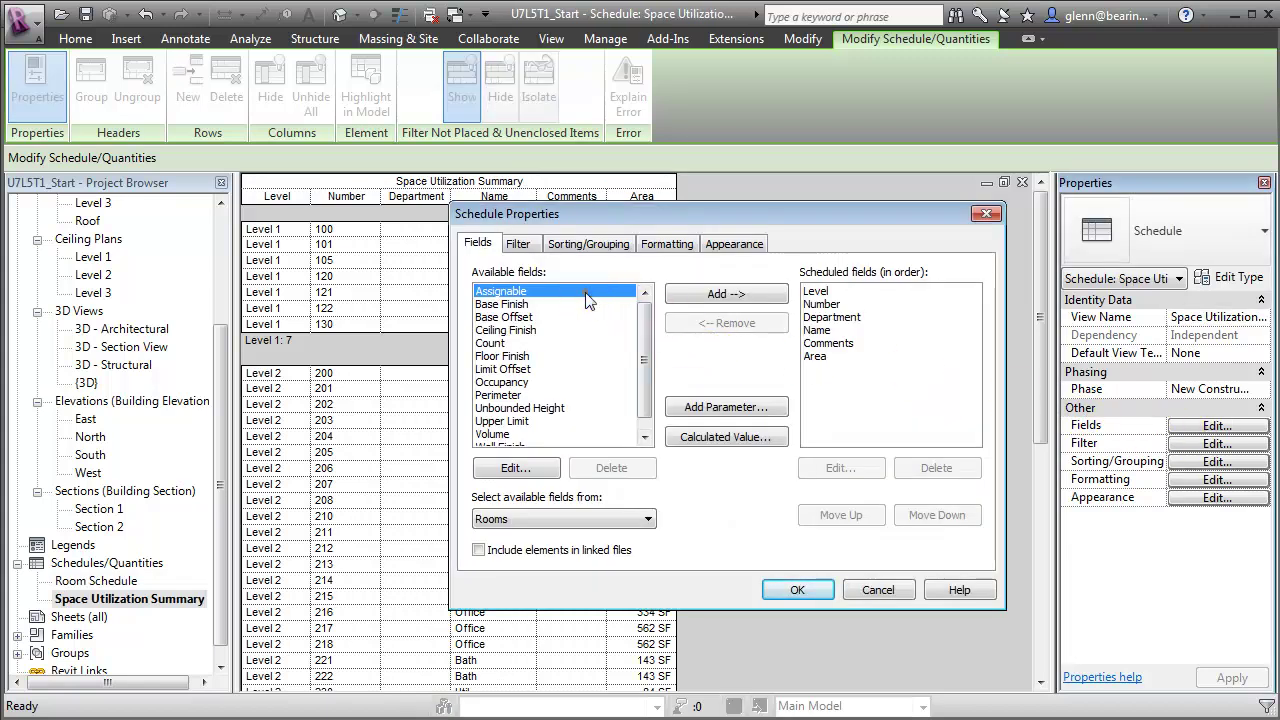
{"action": "left_click", "coordinate": [707, 298]}
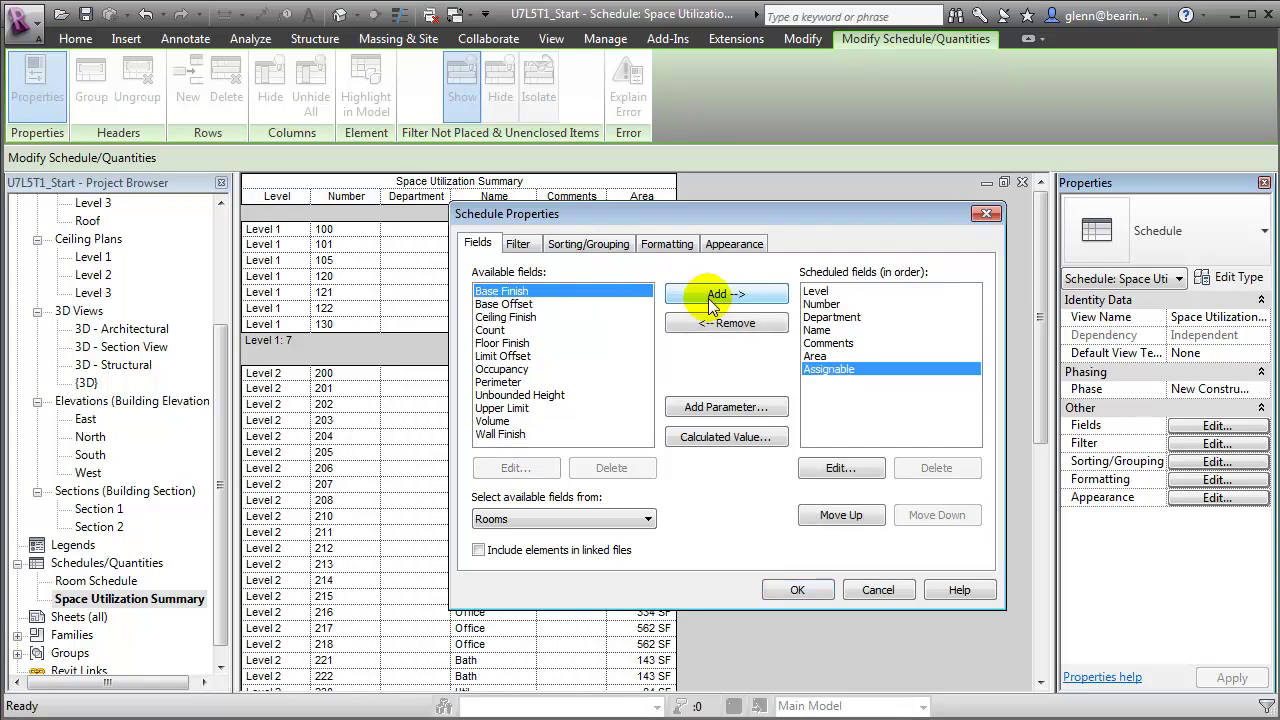
{"action": "left_click", "coordinate": [800, 588]}
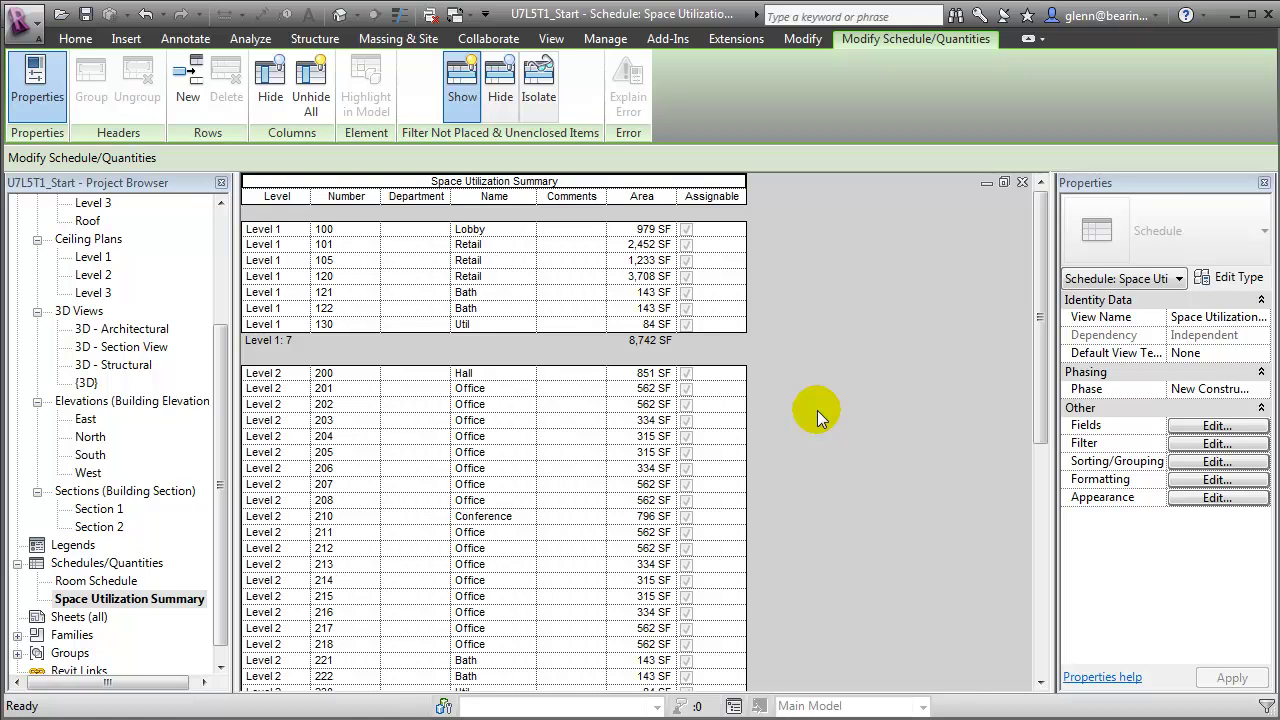
Step: Tick Assignable for Retail rooms 101, 105 and 120
{"action": "left_click", "coordinate": [689, 246]}
{"action": "left_click", "coordinate": [686, 245]}
{"action": "left_click", "coordinate": [687, 261]}
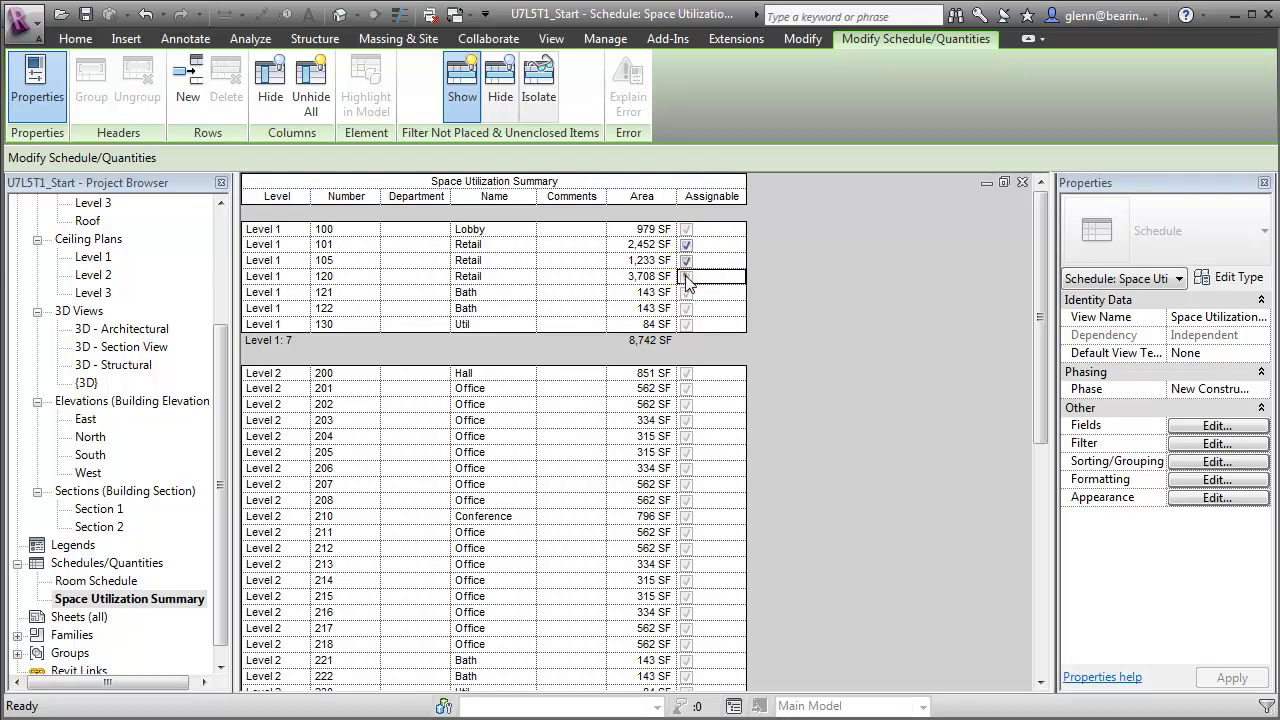
{"action": "left_click", "coordinate": [688, 277]}
{"action": "left_click", "coordinate": [686, 277]}
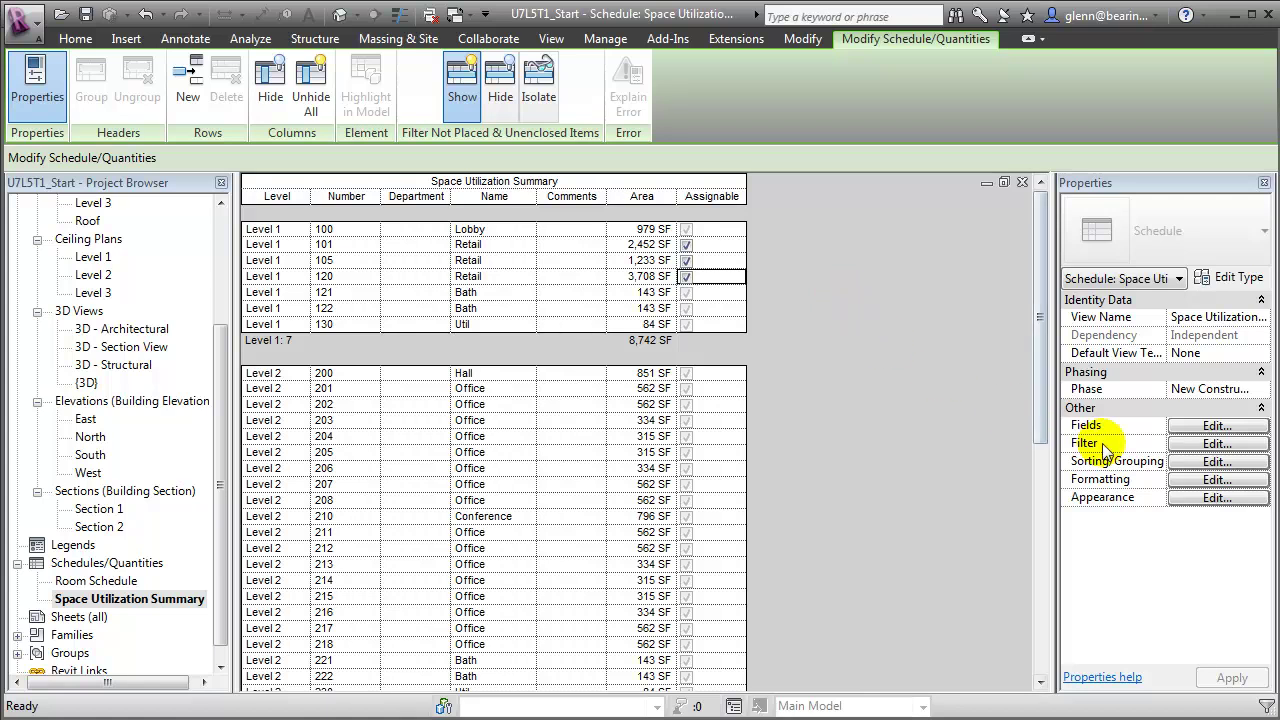
Step: Add an Area-type calculated field 'Assignable Area' with formula If(Assignable, Area, 0 SF)
{"action": "left_click", "coordinate": [1216, 427]}
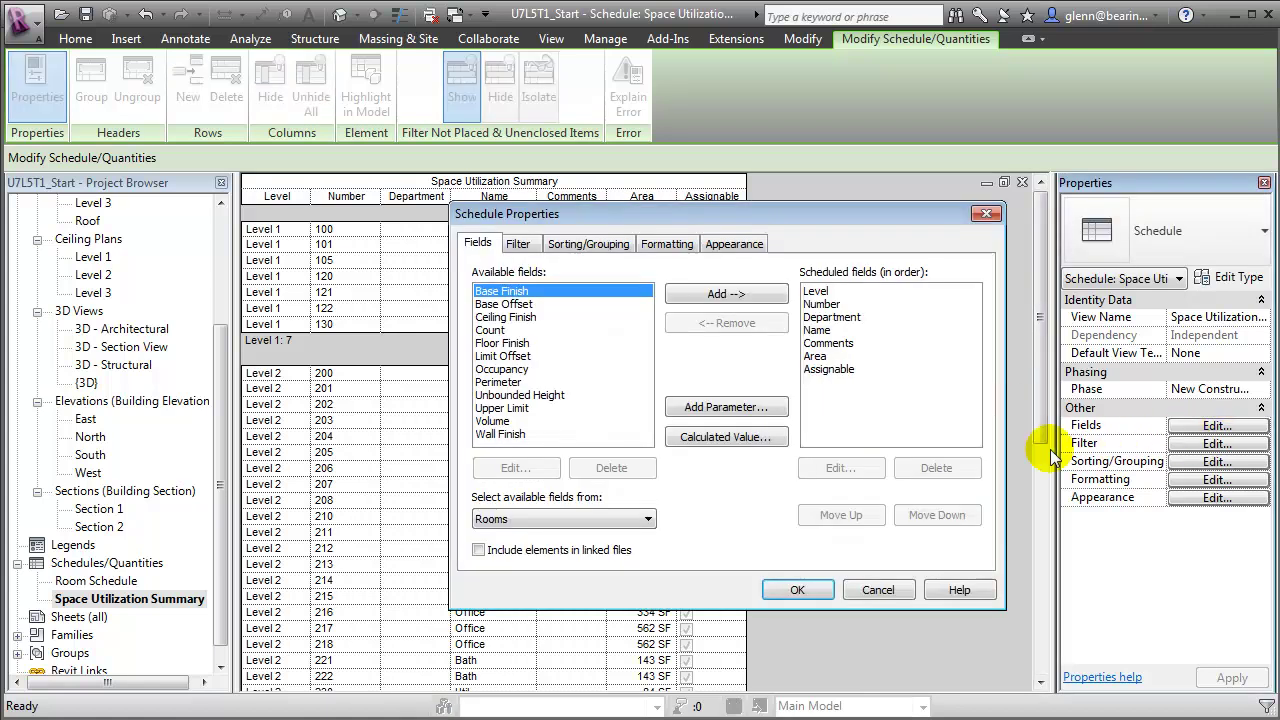
{"action": "left_click", "coordinate": [757, 440]}
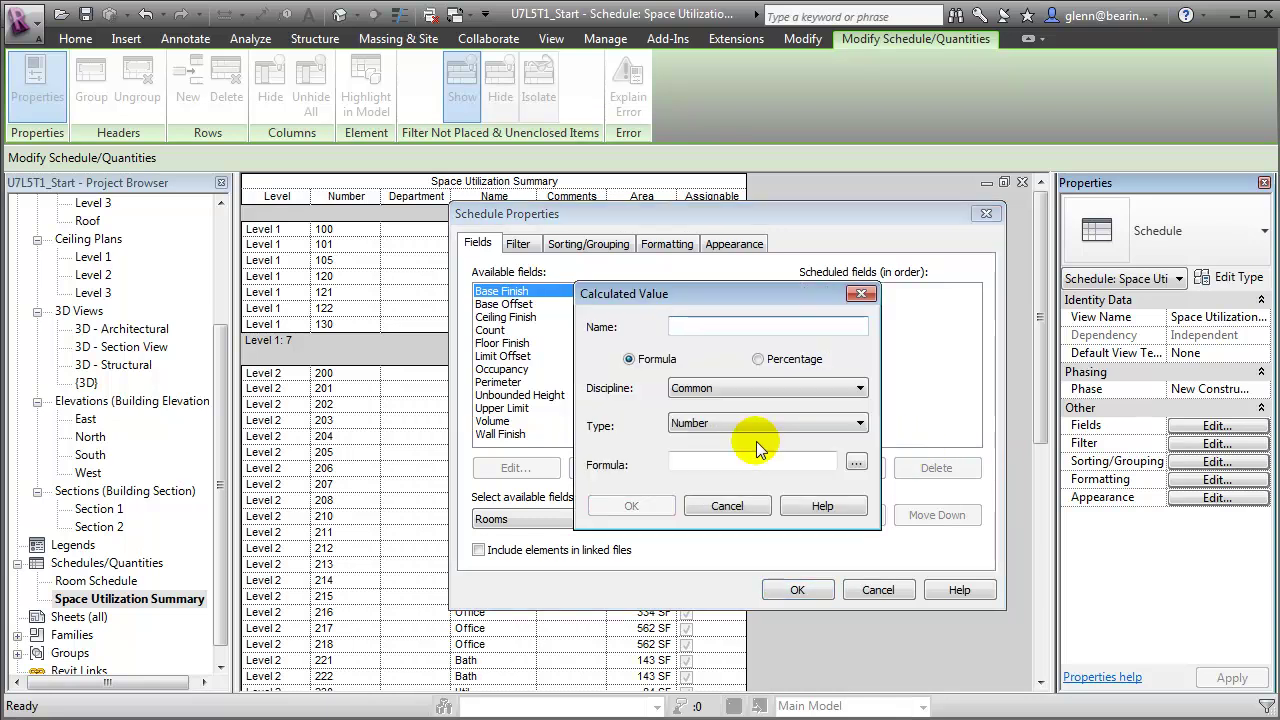
{"action": "type", "text": "Assigna"}
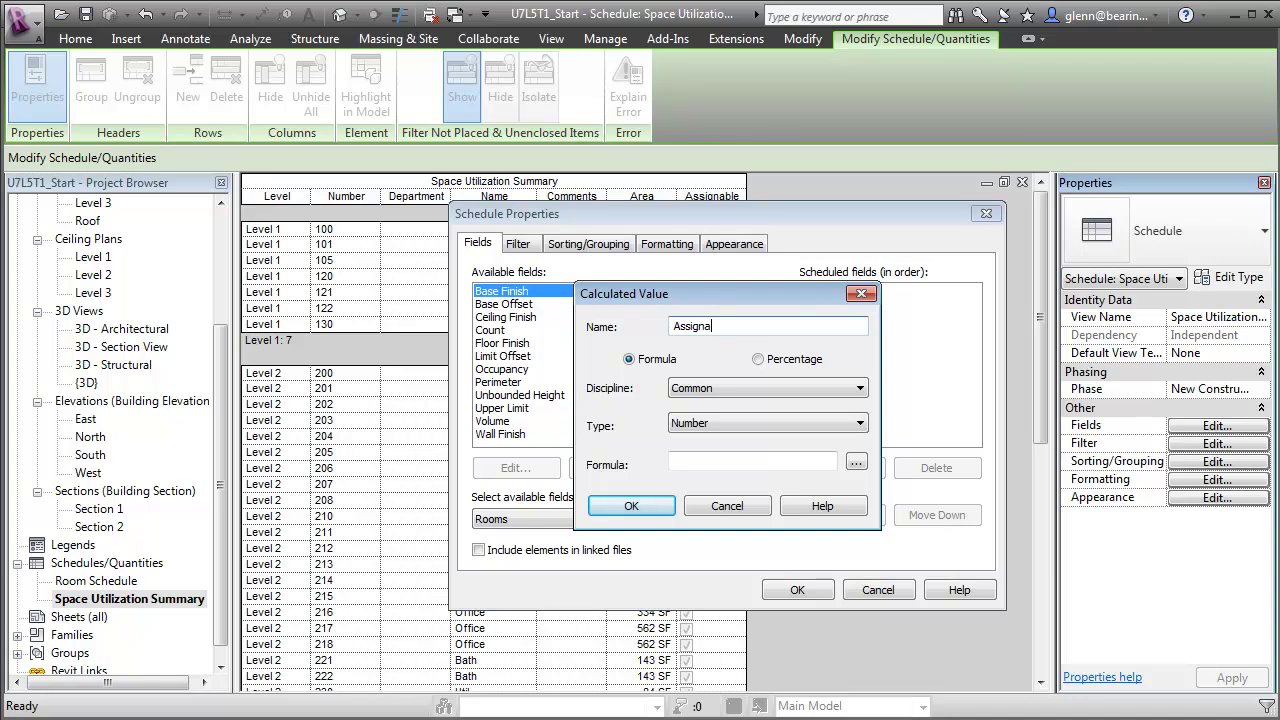
{"action": "type", "text": "ble Area"}
{"action": "left_click", "coordinate": [722, 424]}
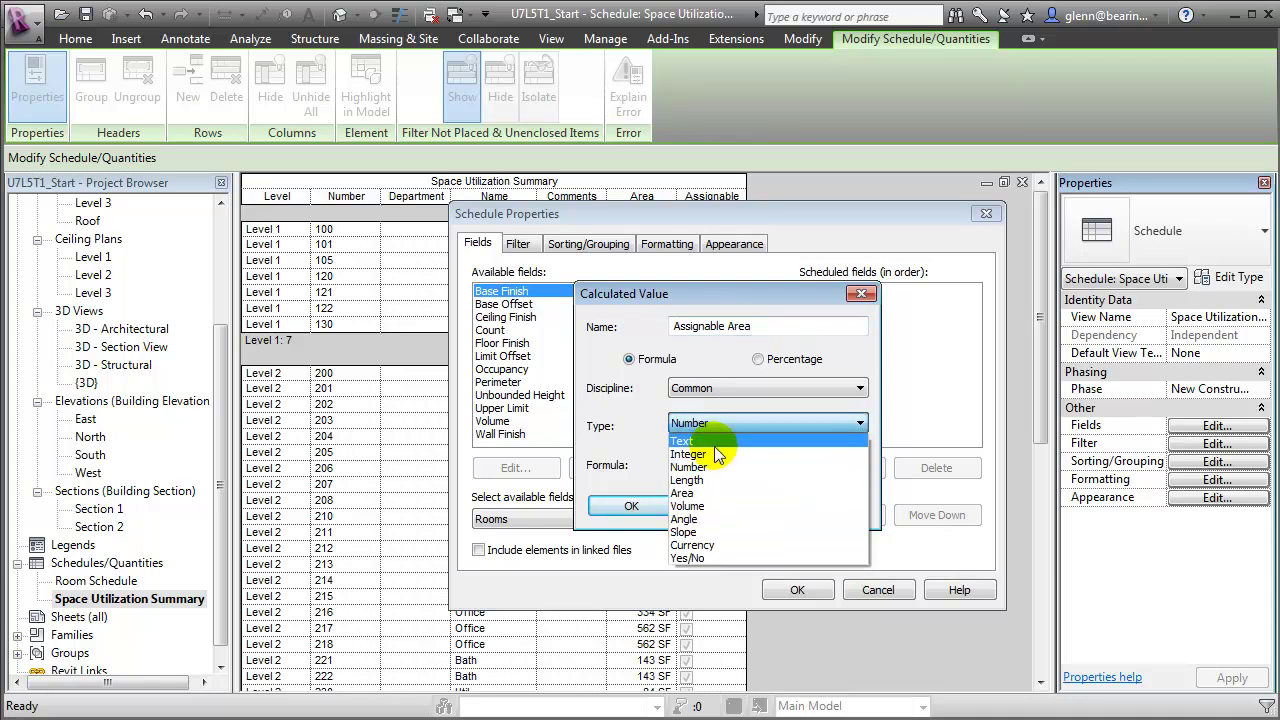
{"action": "left_click", "coordinate": [716, 494]}
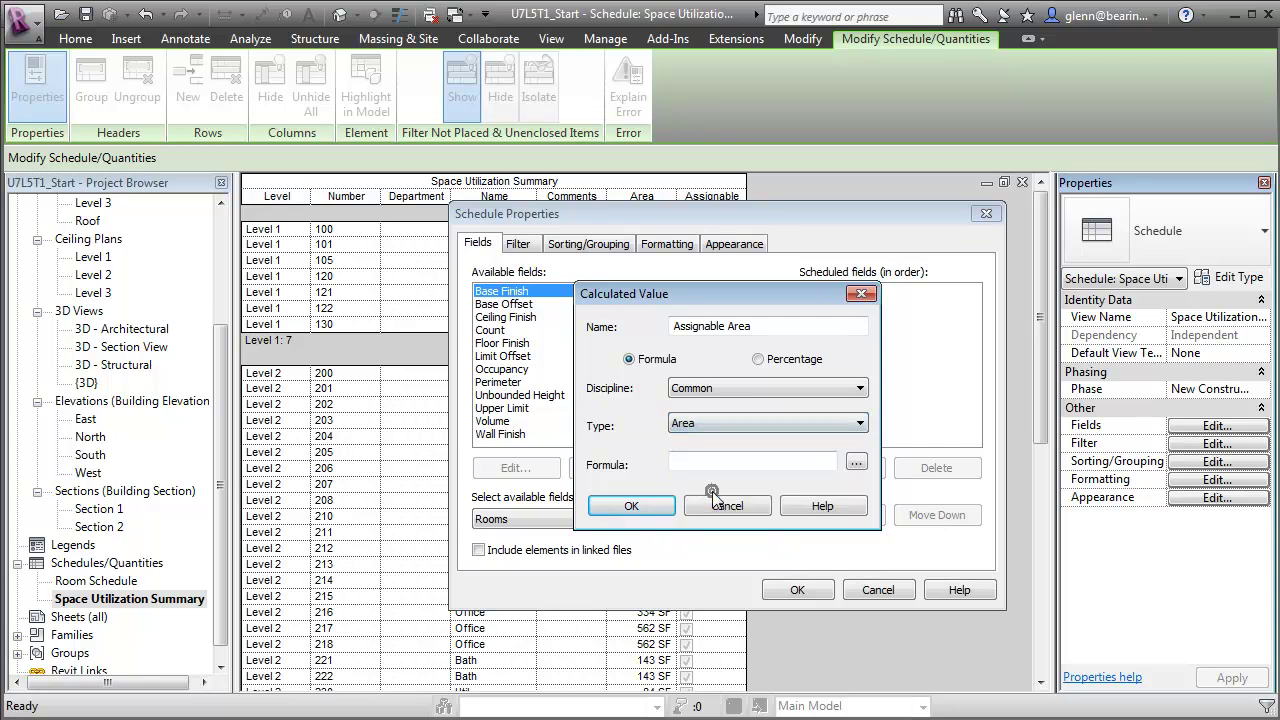
{"action": "left_click", "coordinate": [792, 467]}
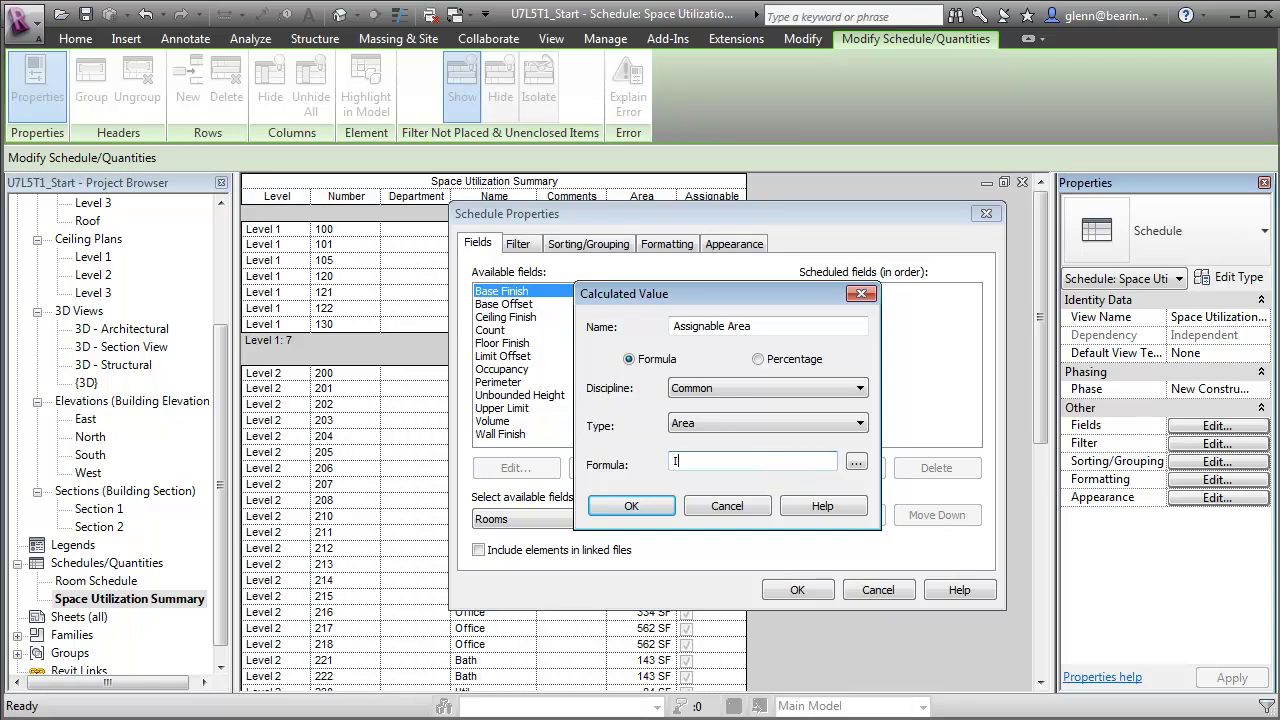
{"action": "type", "text": "If("}
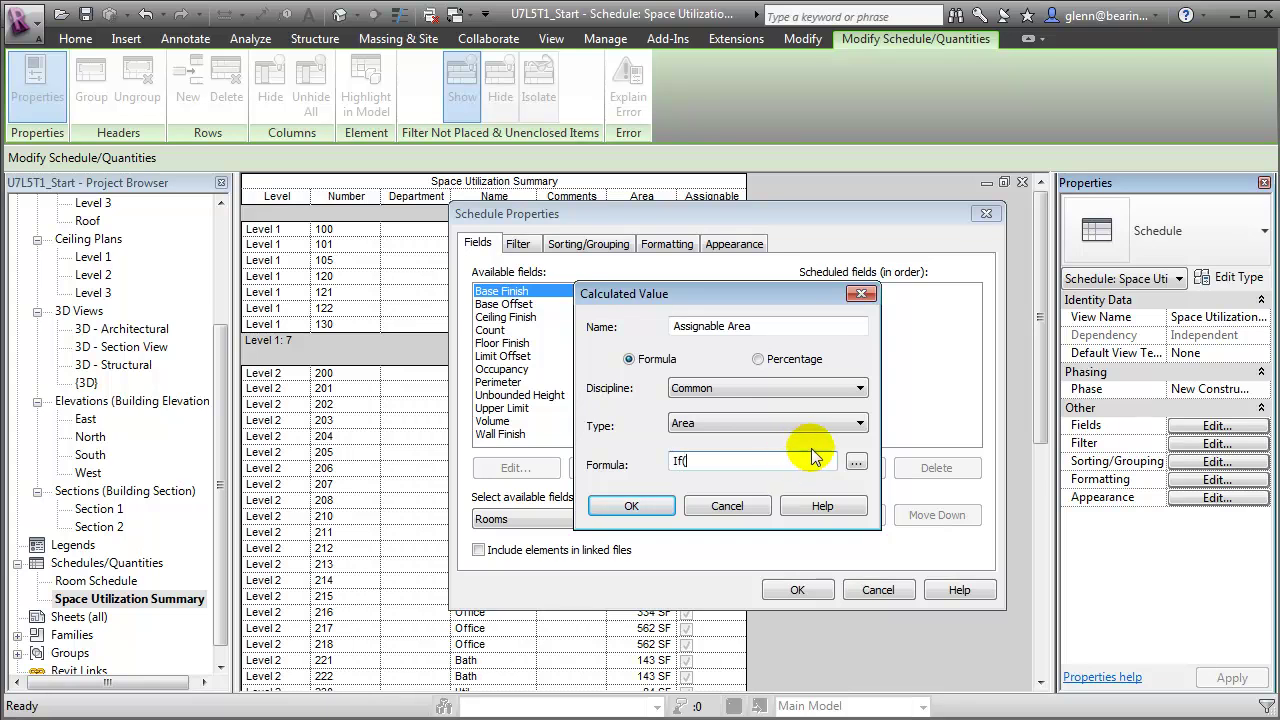
{"action": "left_click", "coordinate": [856, 461]}
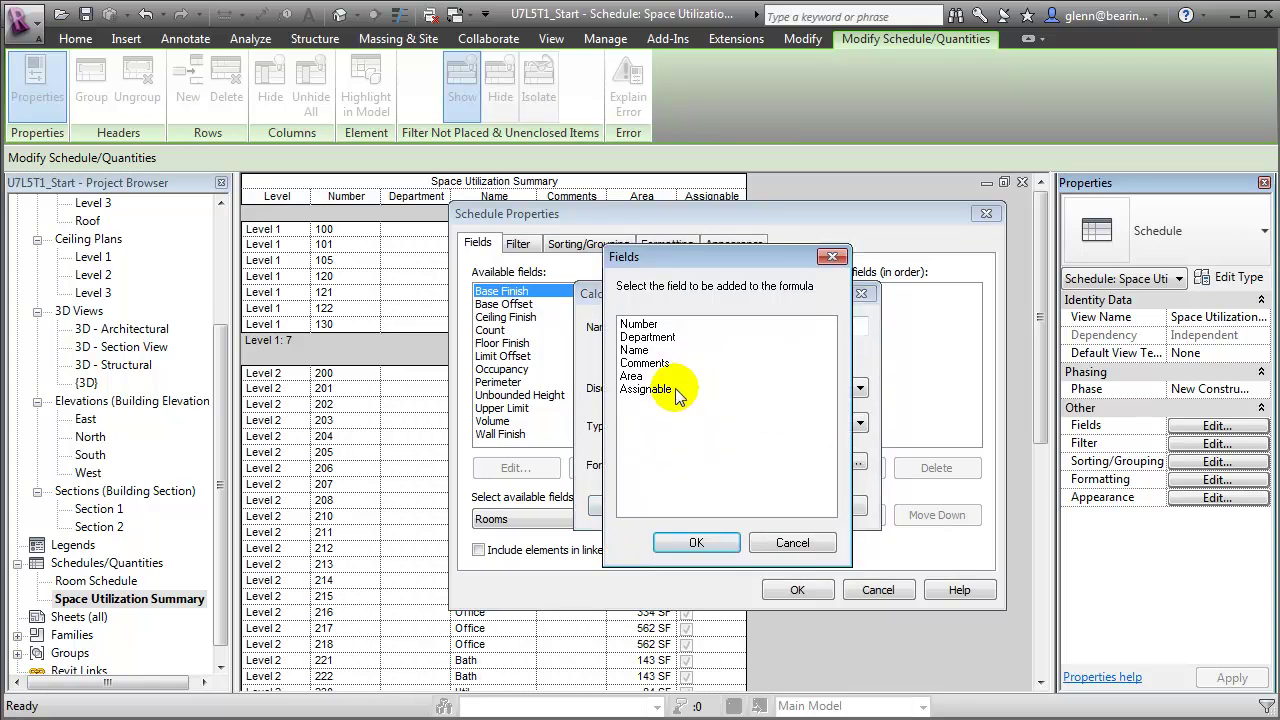
{"action": "left_click", "coordinate": [676, 390]}
{"action": "left_click", "coordinate": [719, 546]}
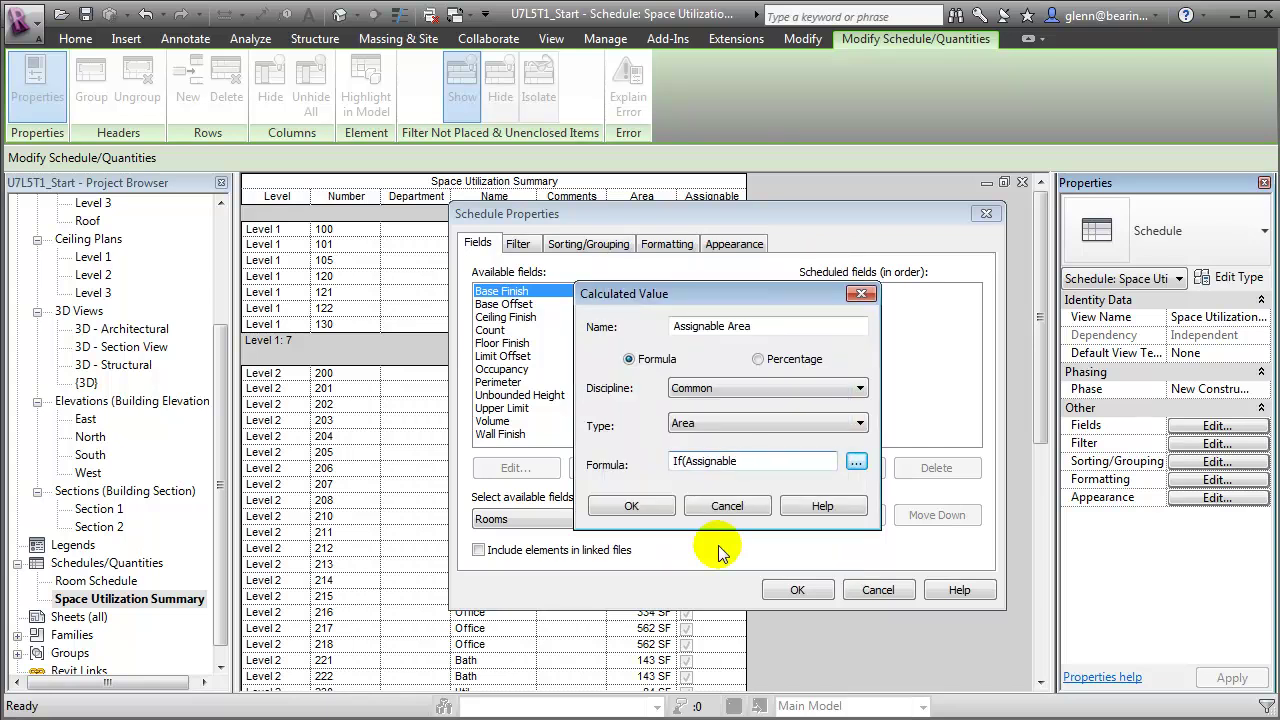
{"action": "type", "text": ", Area"}
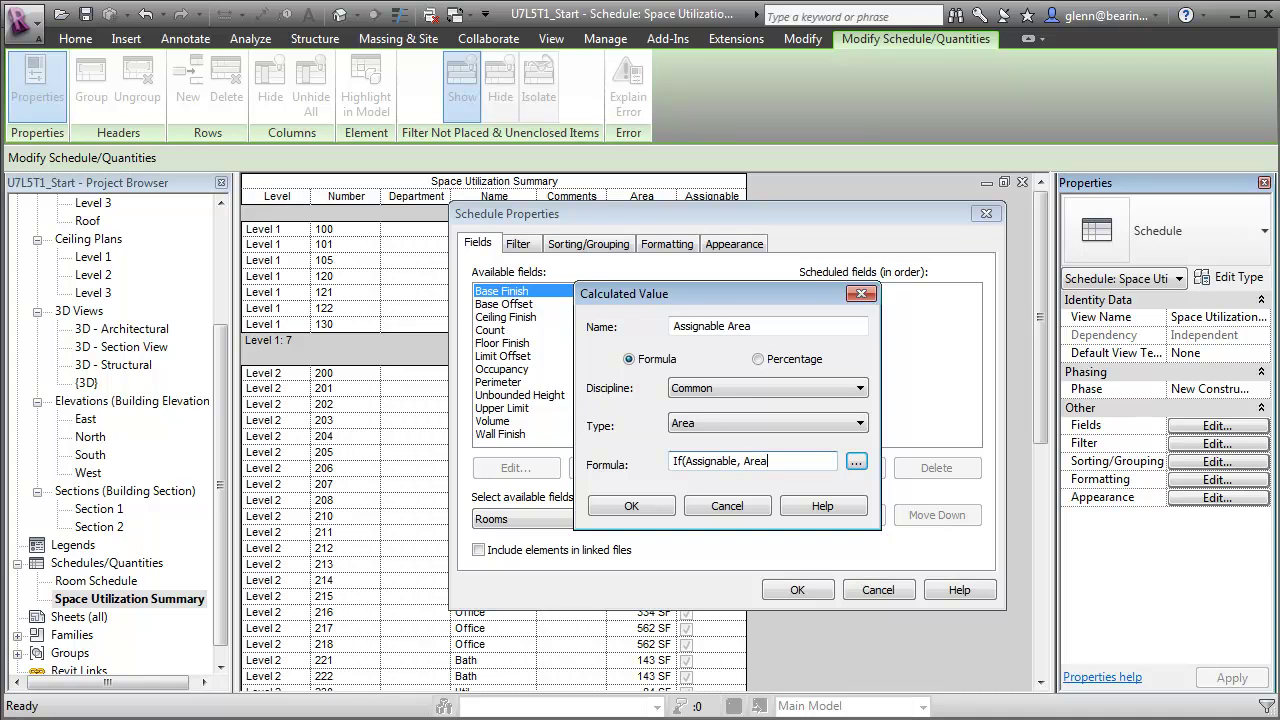
{"action": "type", "text": ", 0 SF"}
{"action": "left_click", "coordinate": [644, 507]}
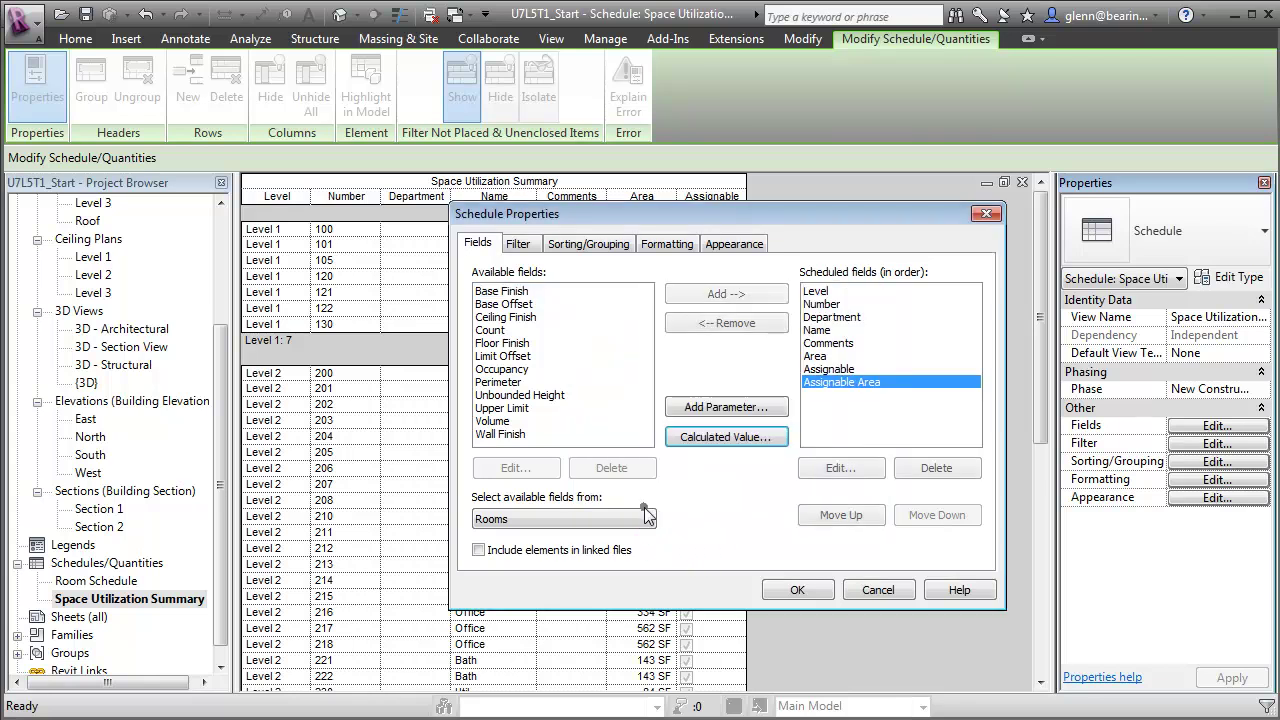
Step: Add a calculated field 'Assignable Area %' with formula Assignable Area / 26949 SF
{"action": "left_click", "coordinate": [750, 437]}
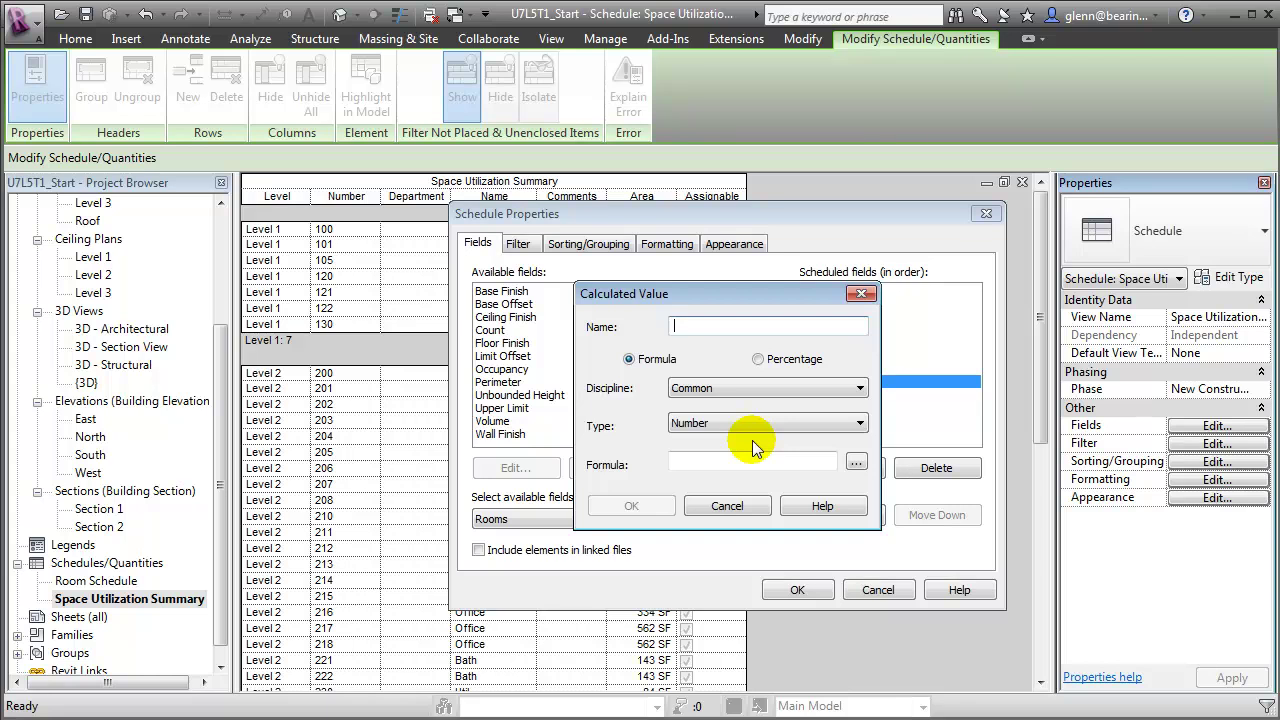
{"action": "type", "text": "Assigna"}
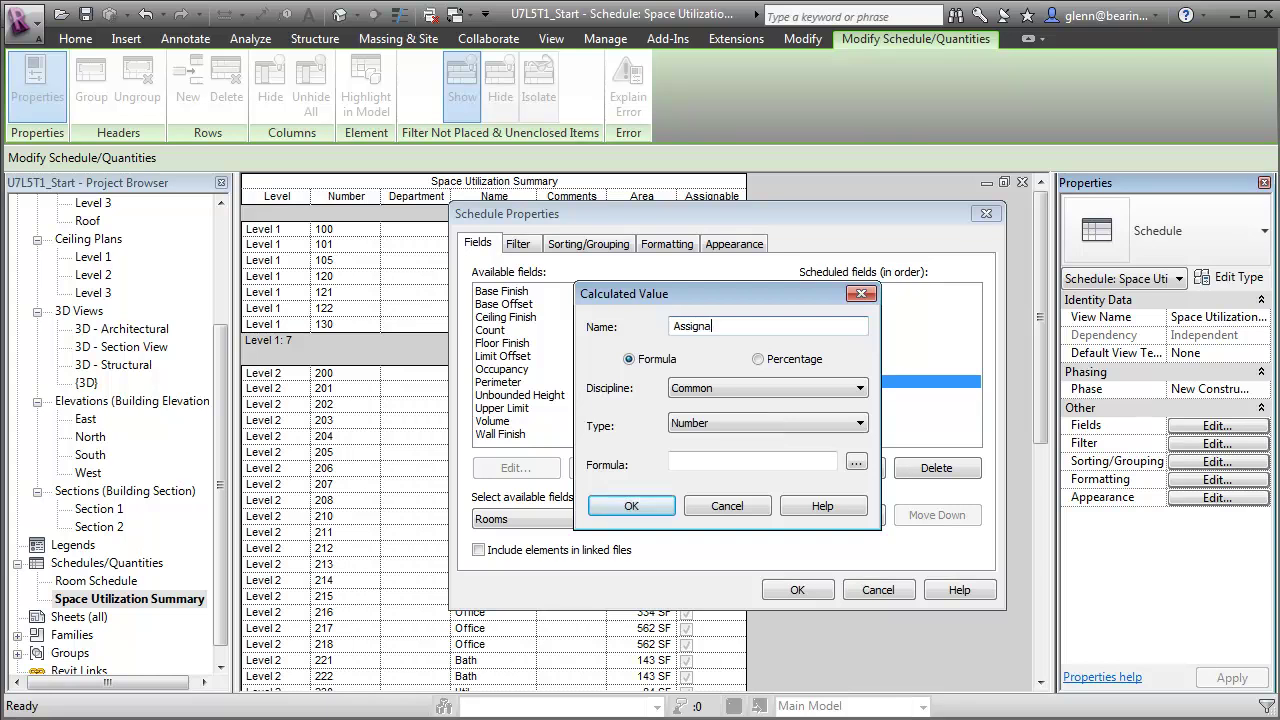
{"action": "type", "text": "ble Area %"}
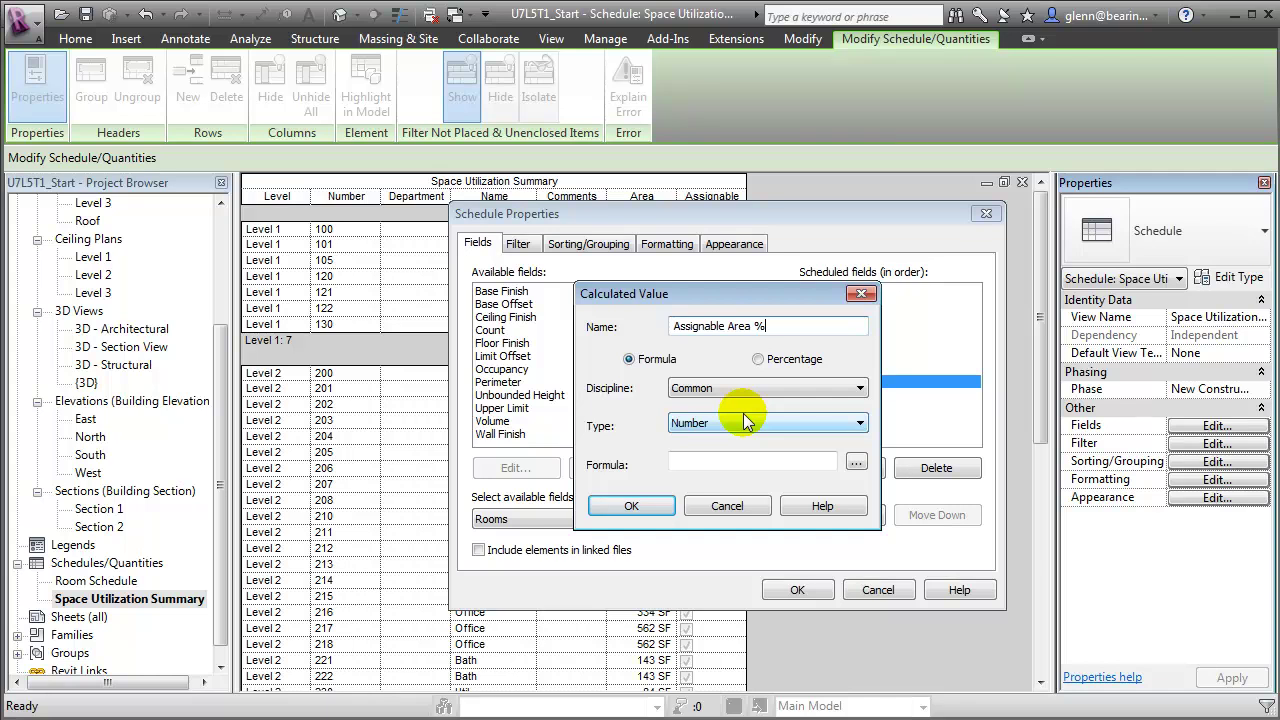
{"action": "left_click", "coordinate": [690, 461]}
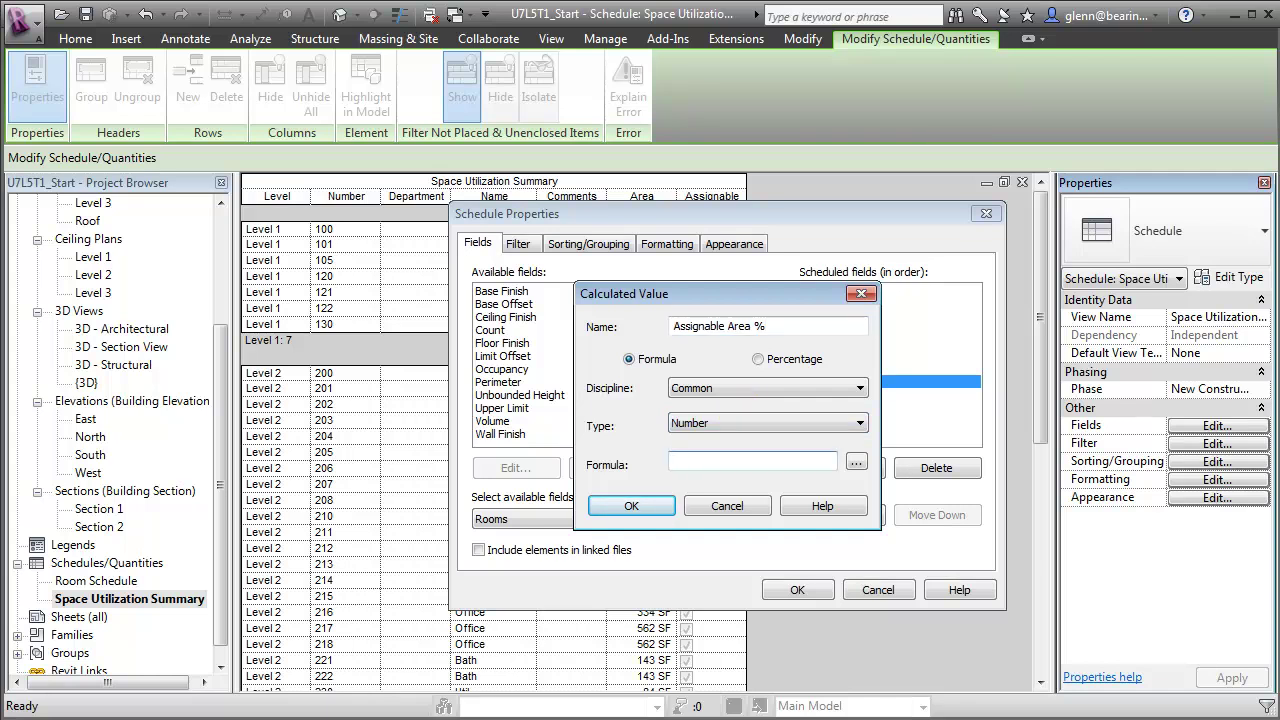
{"action": "left_click", "coordinate": [856, 464]}
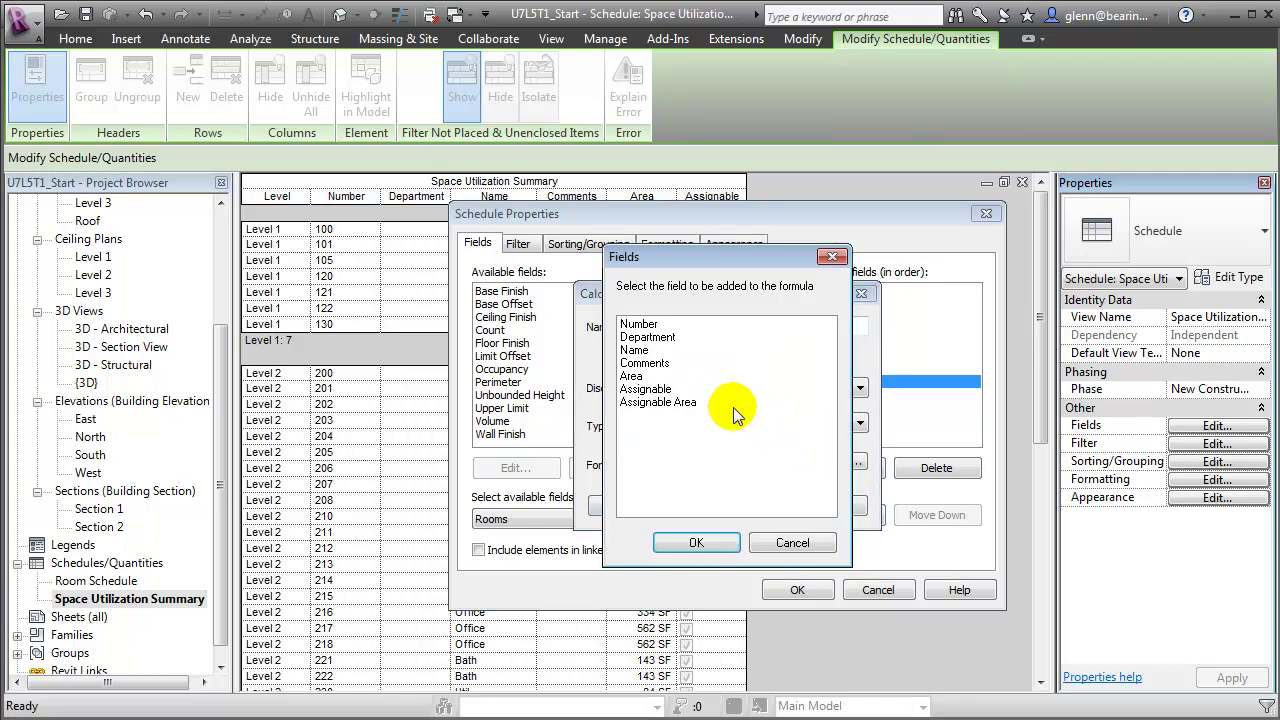
{"action": "left_click", "coordinate": [660, 402]}
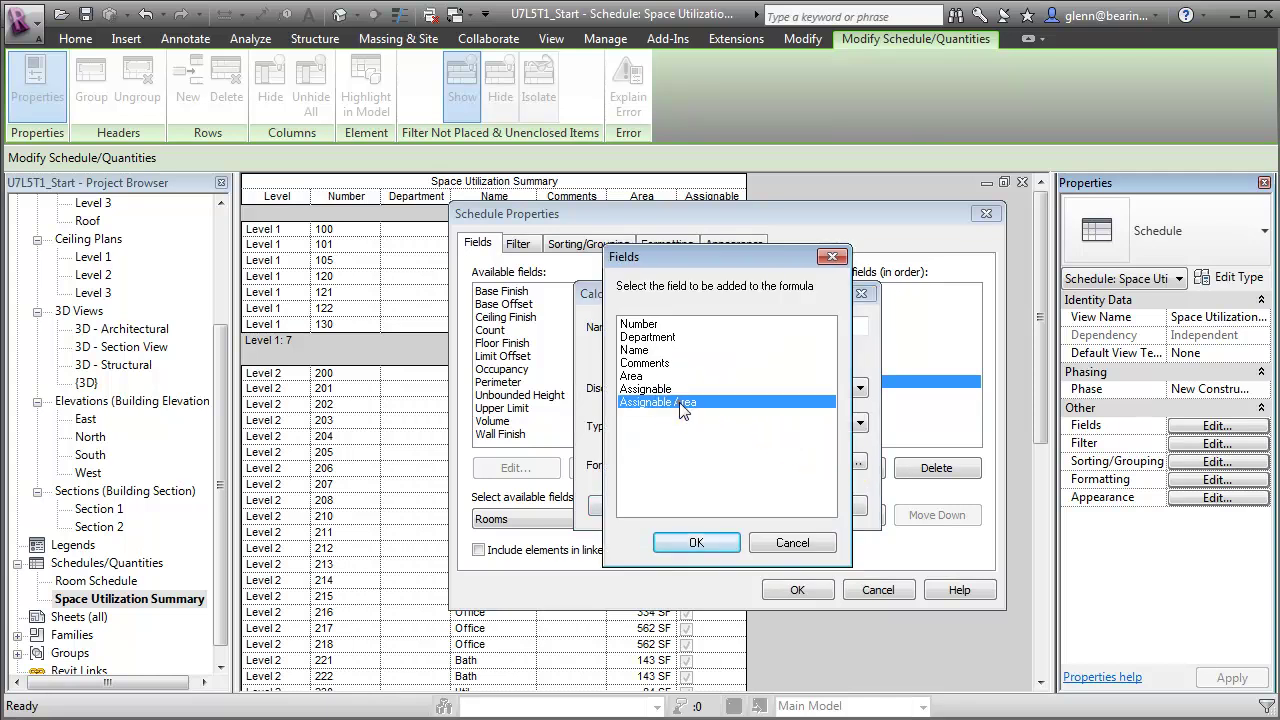
{"action": "left_click", "coordinate": [729, 549]}
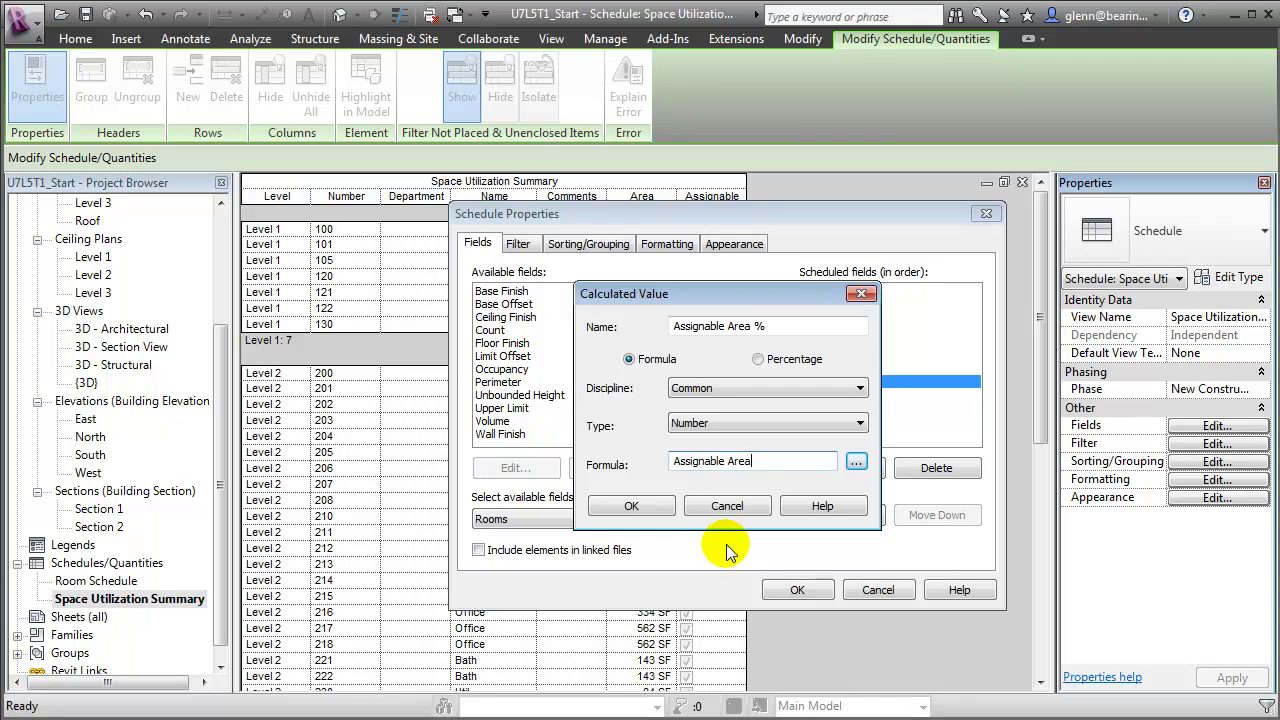
{"action": "type", "text": "/"}
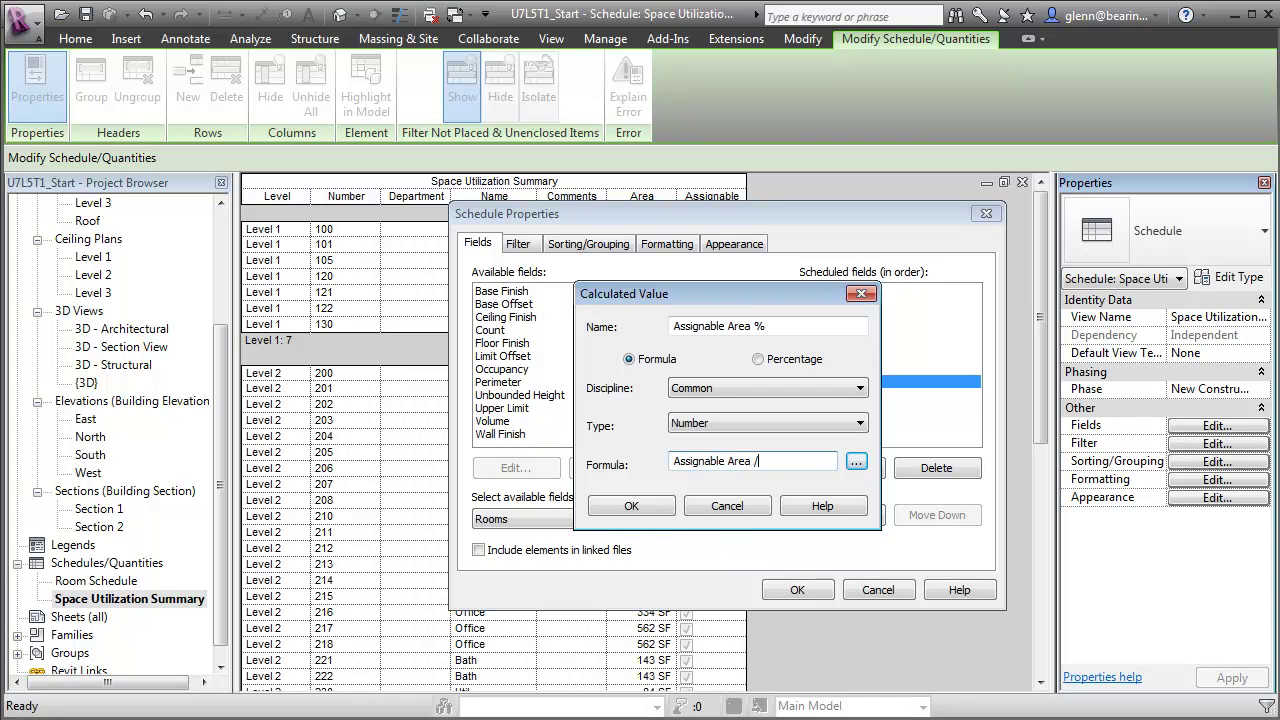
{"action": "type", "text": " 26949 SF"}
{"action": "left_click", "coordinate": [624, 508]}
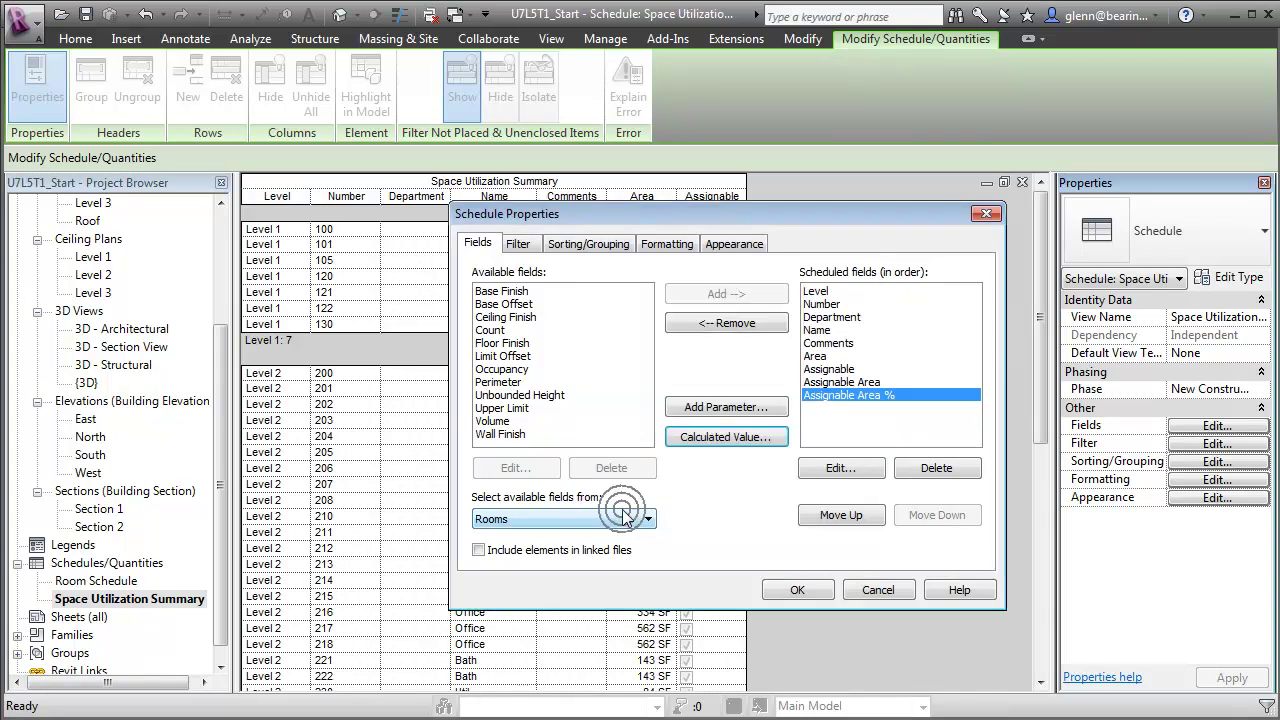
Step: Add a calculated field 'Net to Gross %' with formula Area / 26949 SF
{"action": "left_click", "coordinate": [705, 438]}
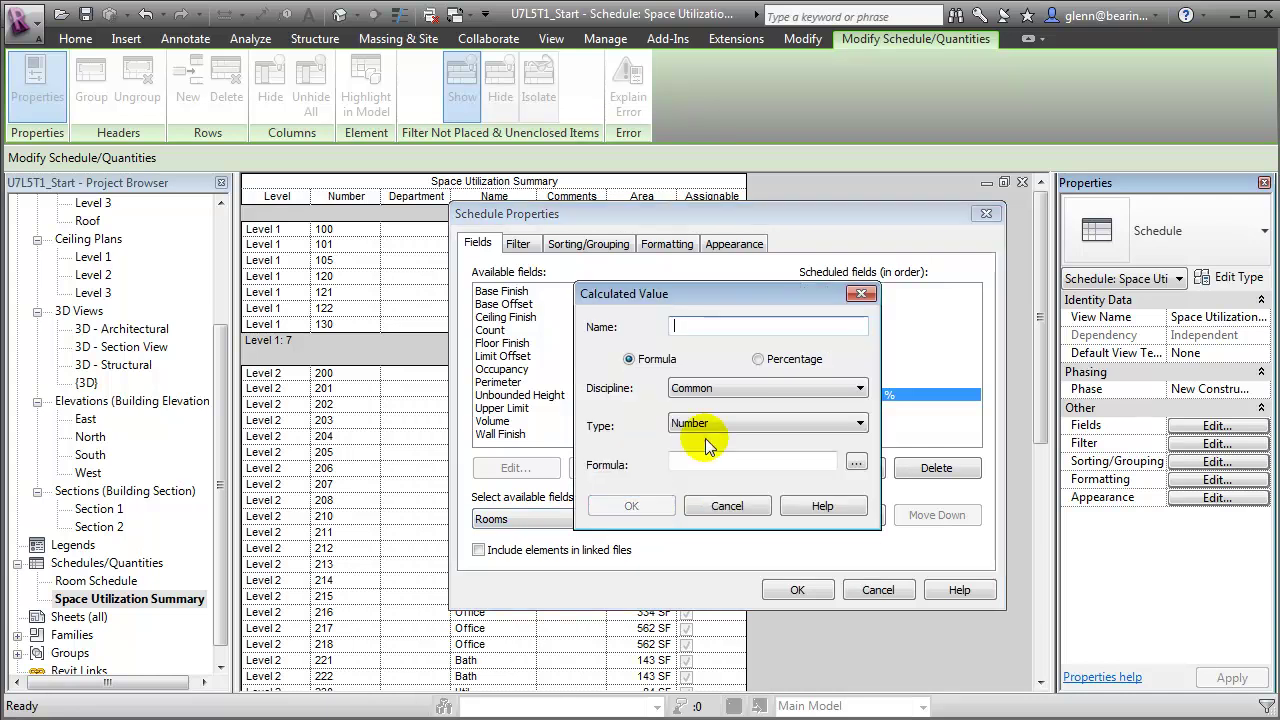
{"action": "type", "text": "Net to G"}
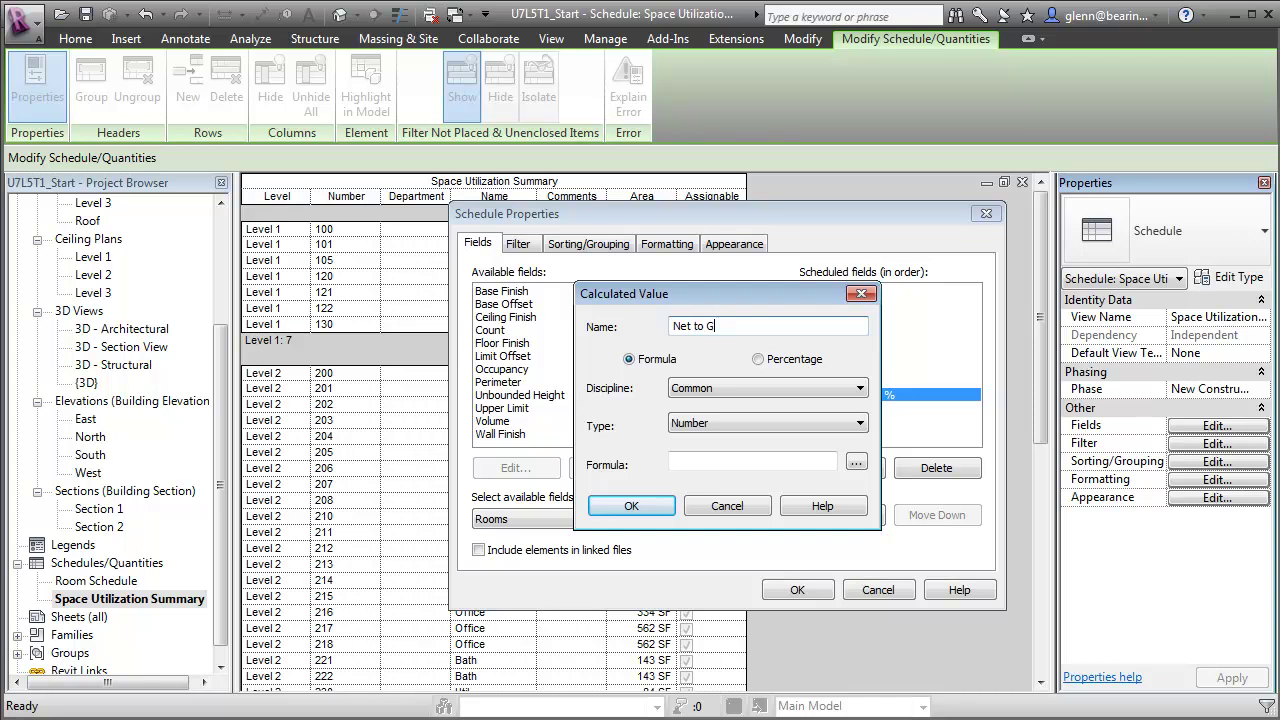
{"action": "type", "text": "ross %"}
{"action": "left_click", "coordinate": [856, 462]}
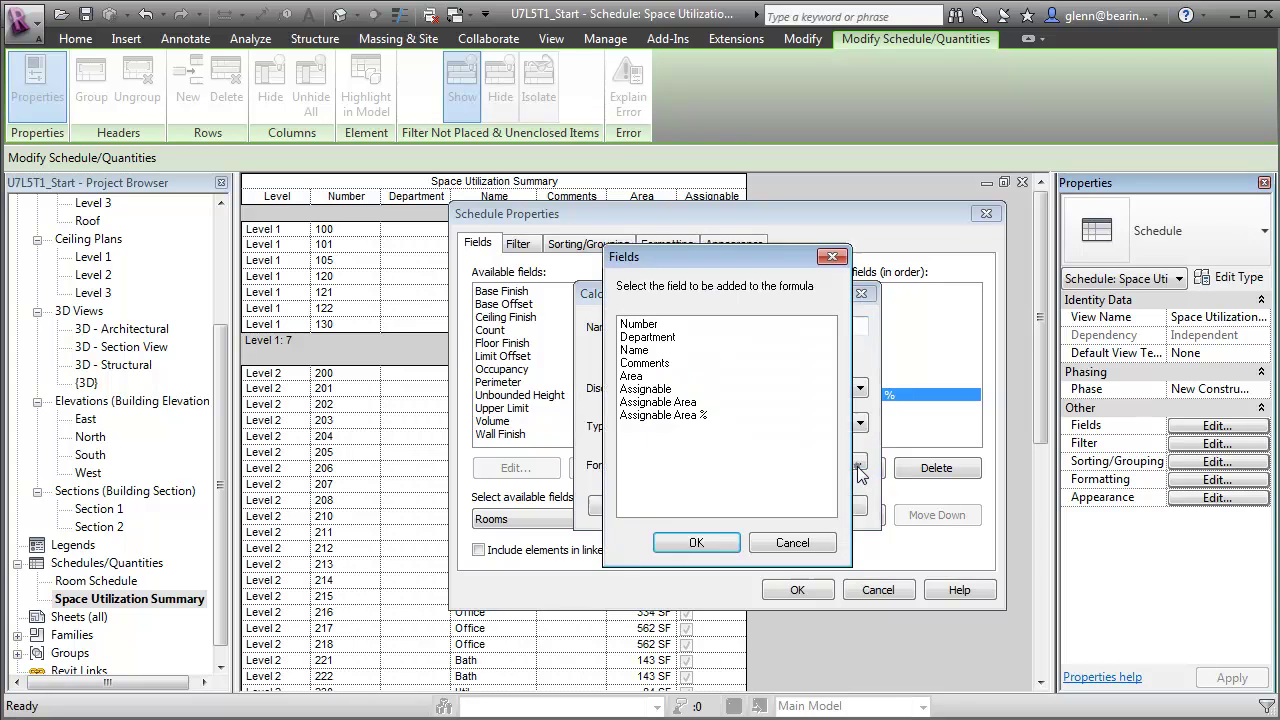
{"action": "left_click", "coordinate": [645, 376]}
{"action": "left_click", "coordinate": [696, 542]}
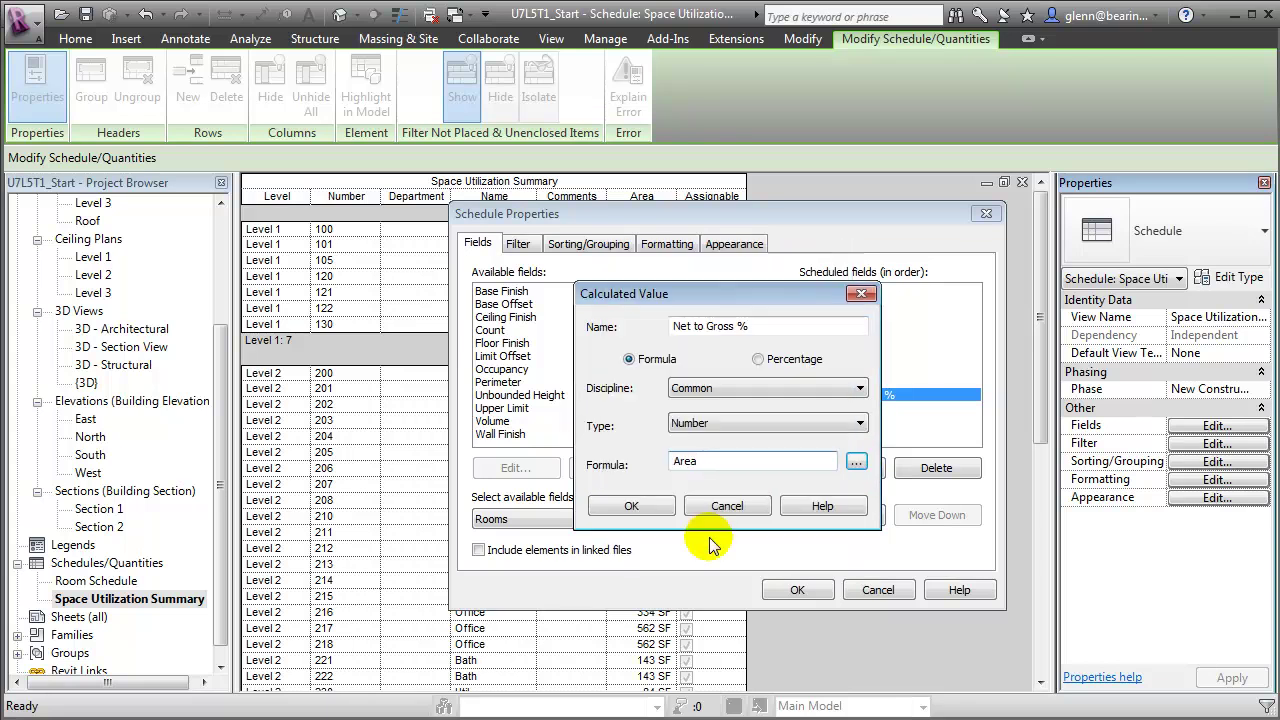
{"action": "type", "text": "/"}
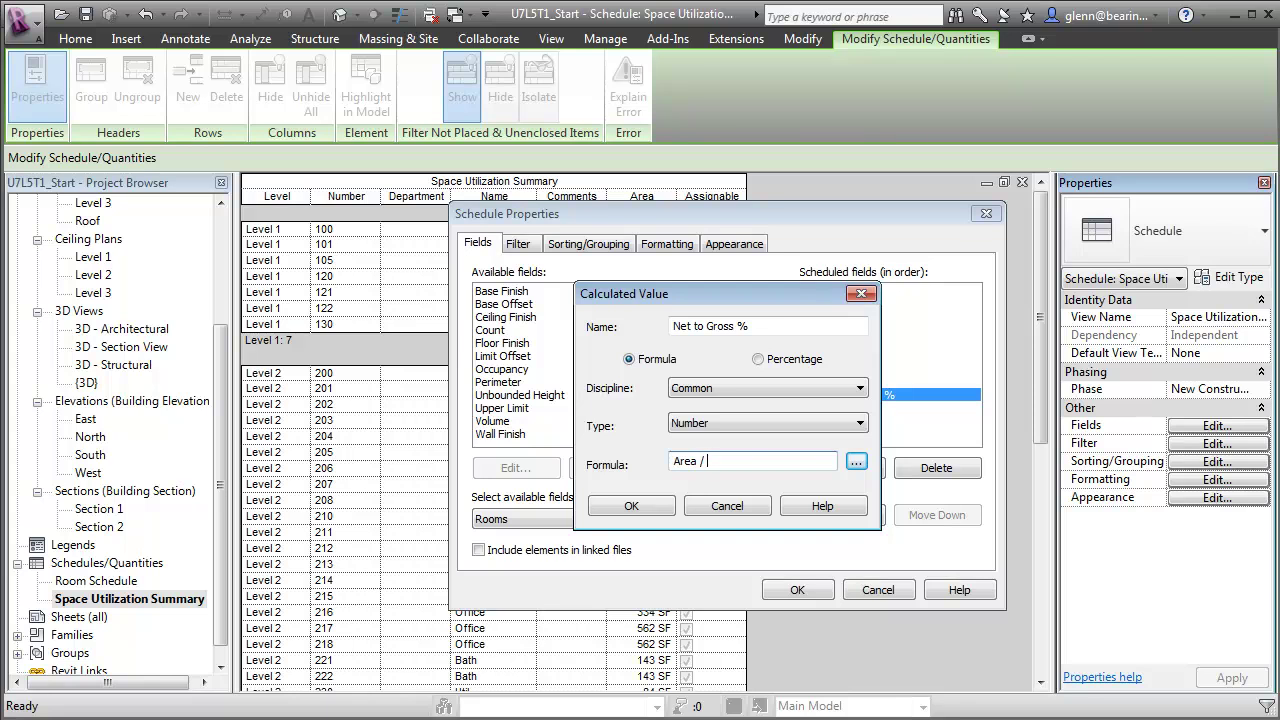
{"action": "type", "text": " 26949 SF"}
{"action": "left_click", "coordinate": [646, 510]}
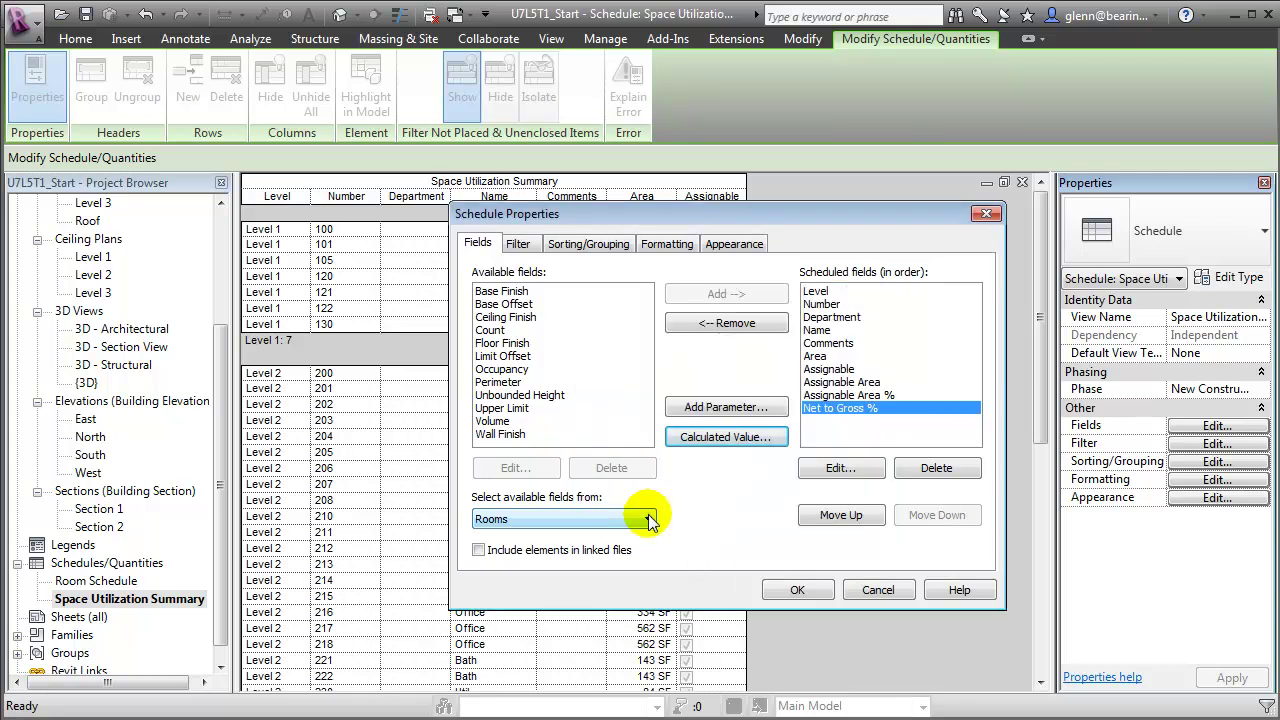
Step: Format Assignable Area % as Percentage units with a % symbol, rounded to 2 decimal places
{"action": "left_click", "coordinate": [667, 244]}
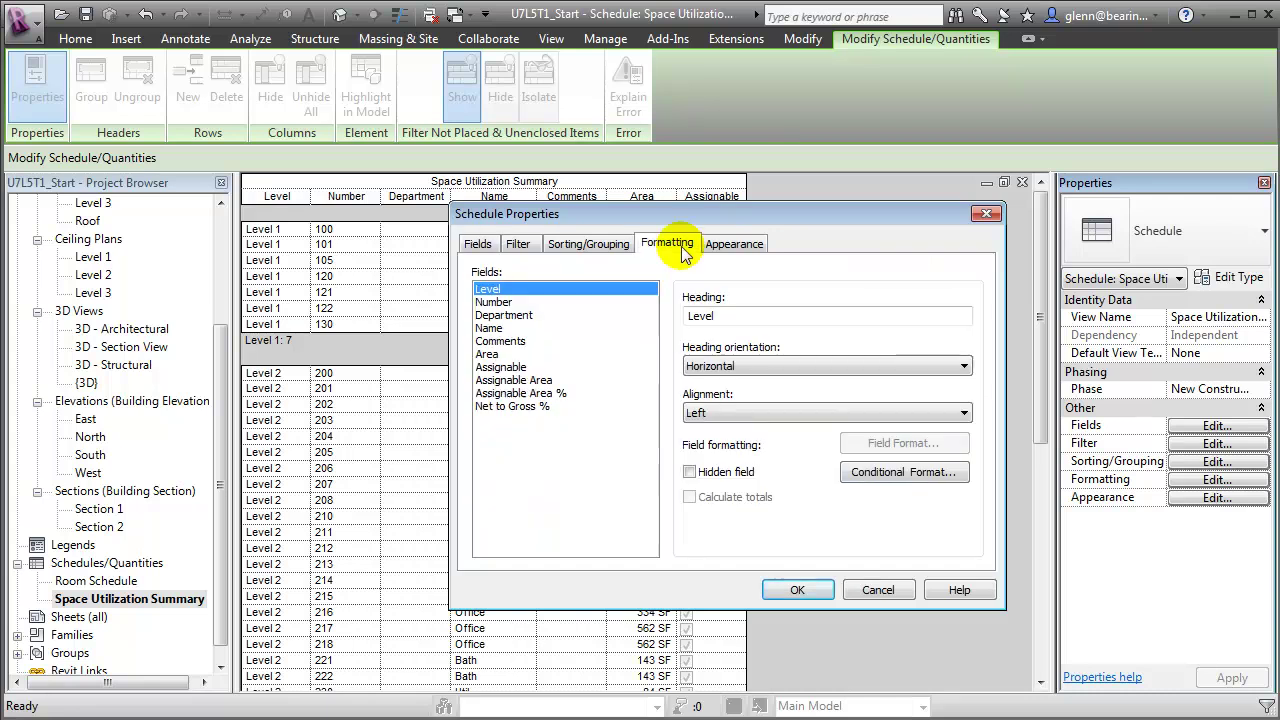
{"action": "left_click", "coordinate": [530, 393]}
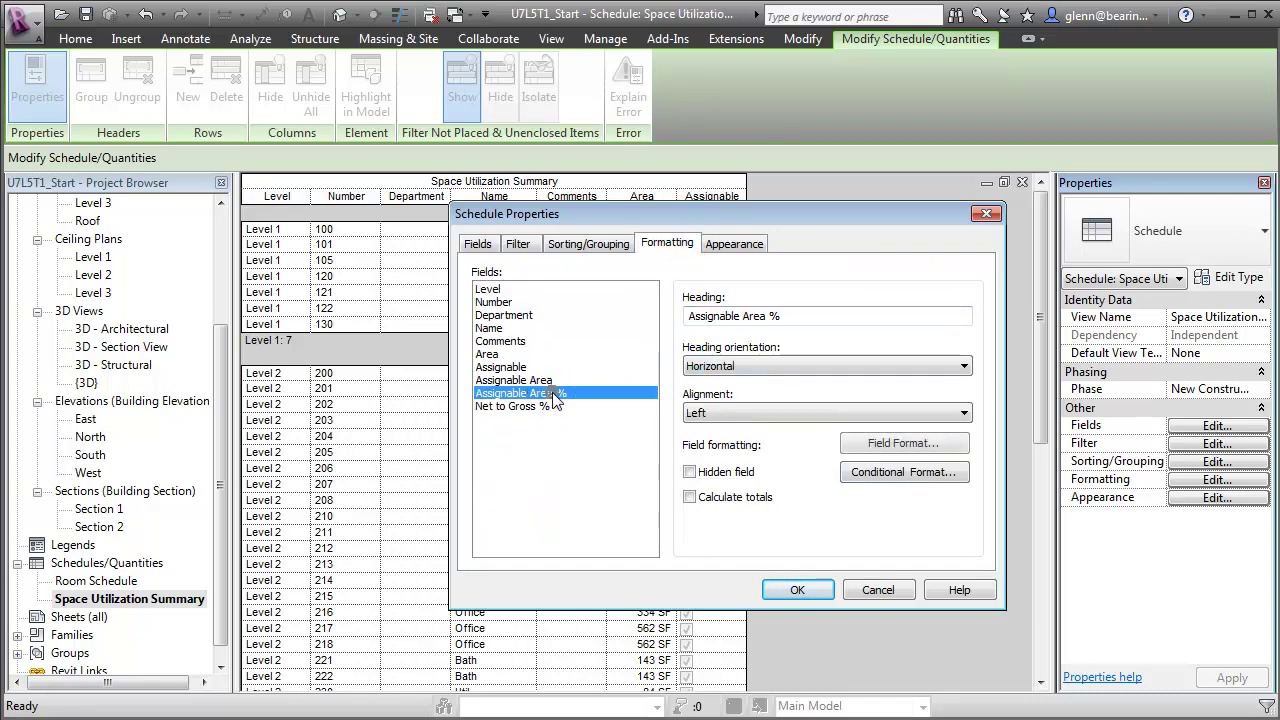
{"action": "left_click", "coordinate": [902, 446]}
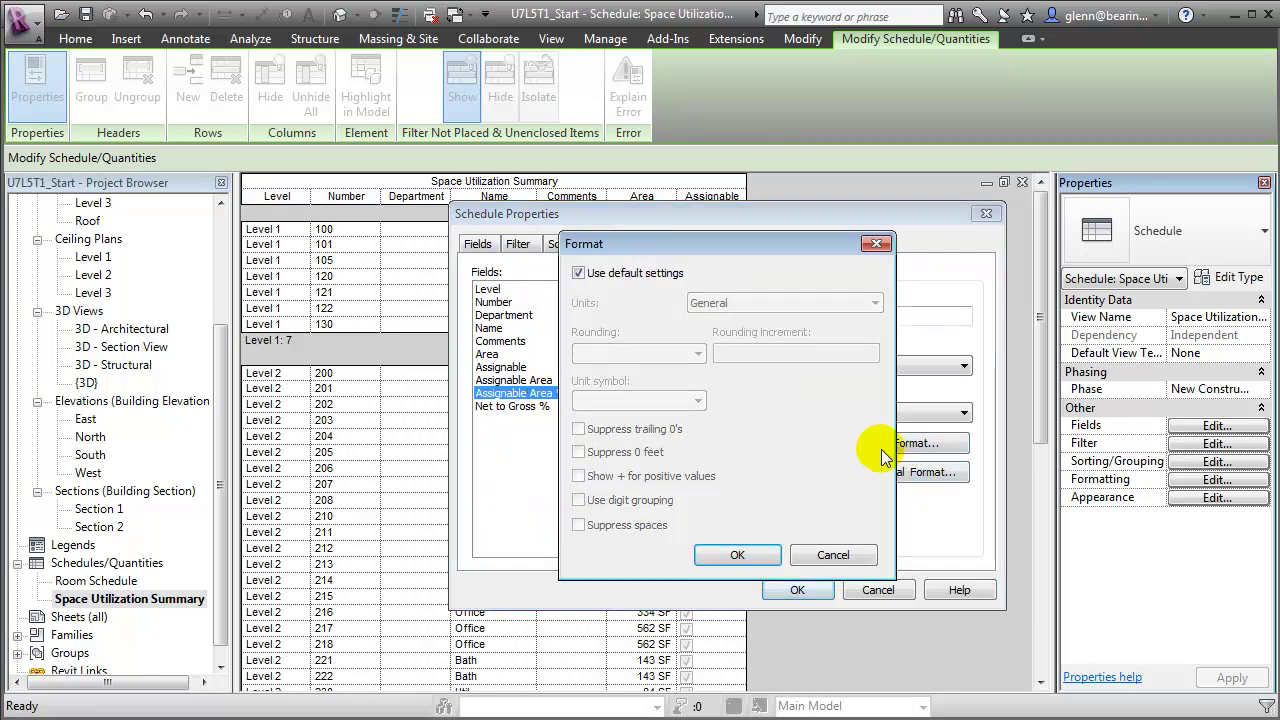
{"action": "left_click", "coordinate": [642, 282]}
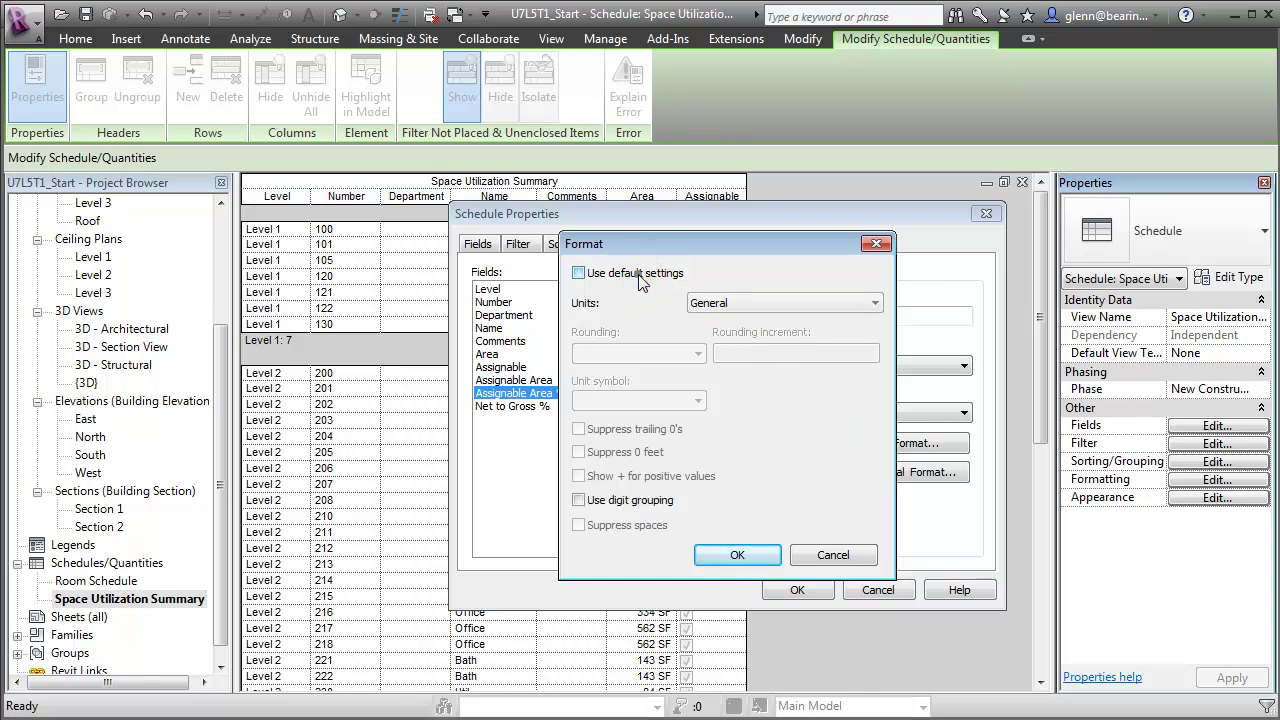
{"action": "left_click", "coordinate": [746, 302]}
{"action": "left_click", "coordinate": [740, 359]}
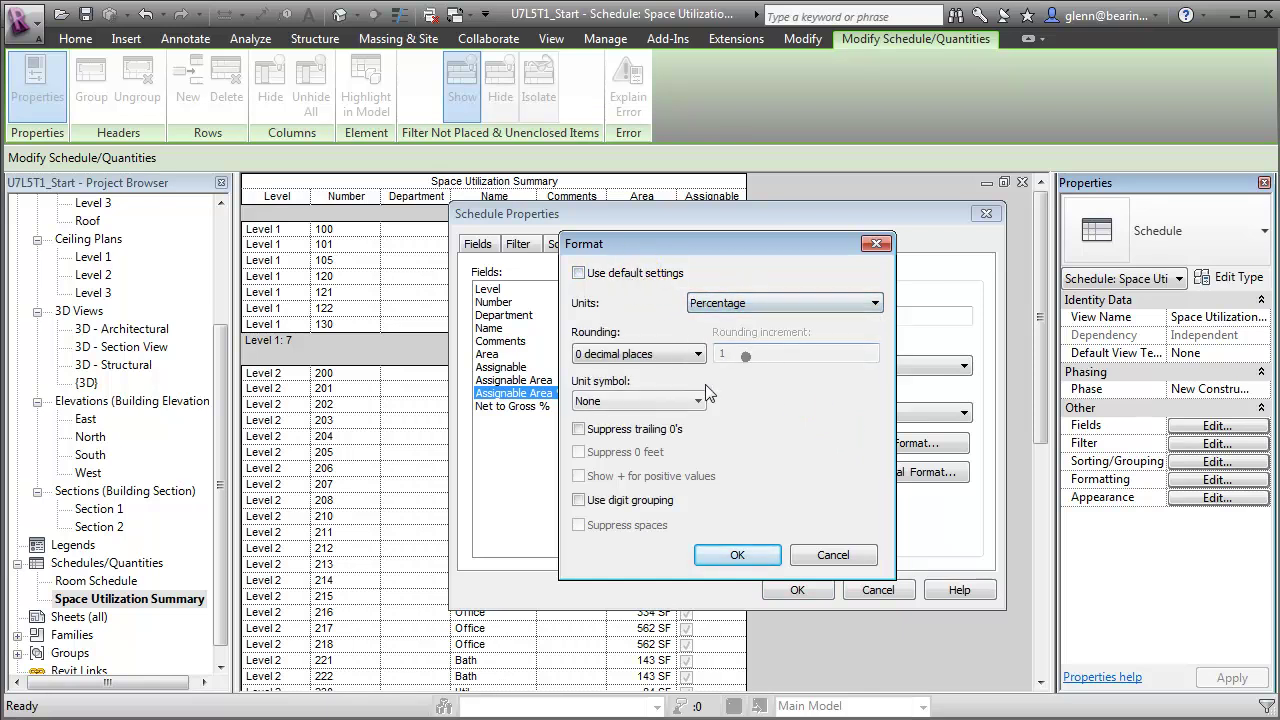
{"action": "left_click", "coordinate": [625, 403]}
{"action": "left_click", "coordinate": [600, 432]}
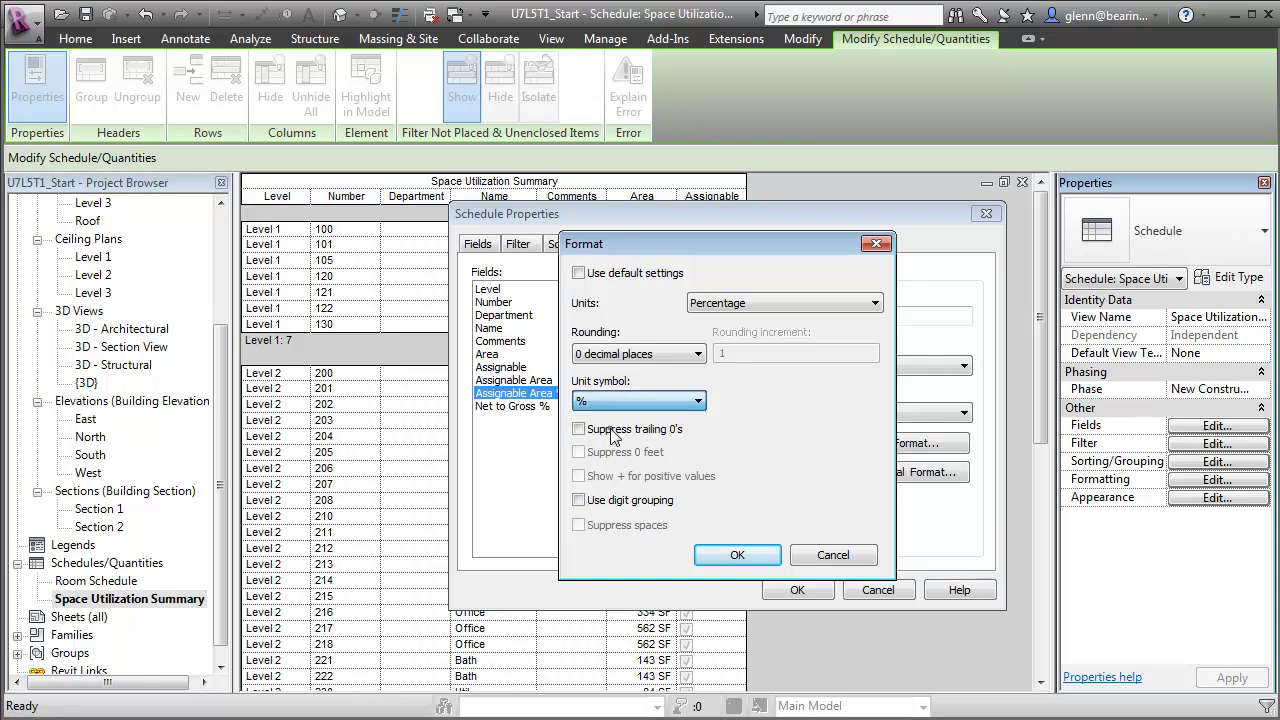
{"action": "left_click", "coordinate": [608, 354]}
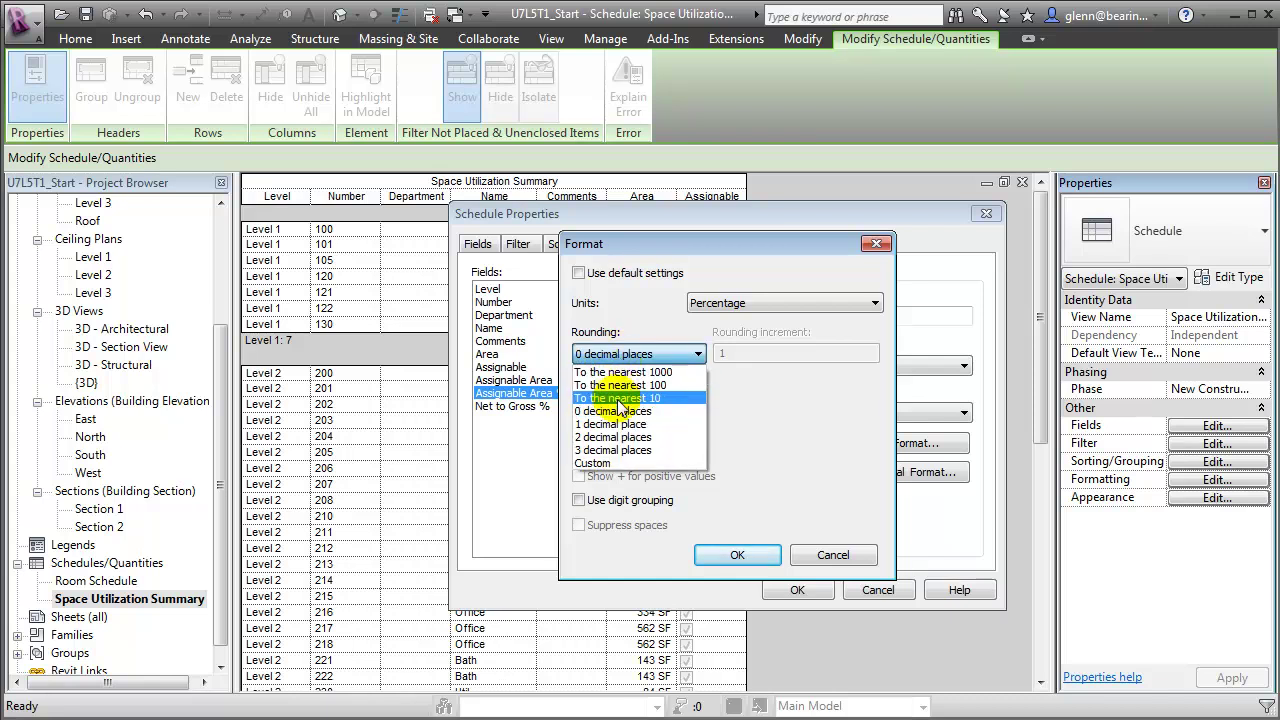
{"action": "left_click", "coordinate": [615, 435]}
{"action": "left_click", "coordinate": [737, 552]}
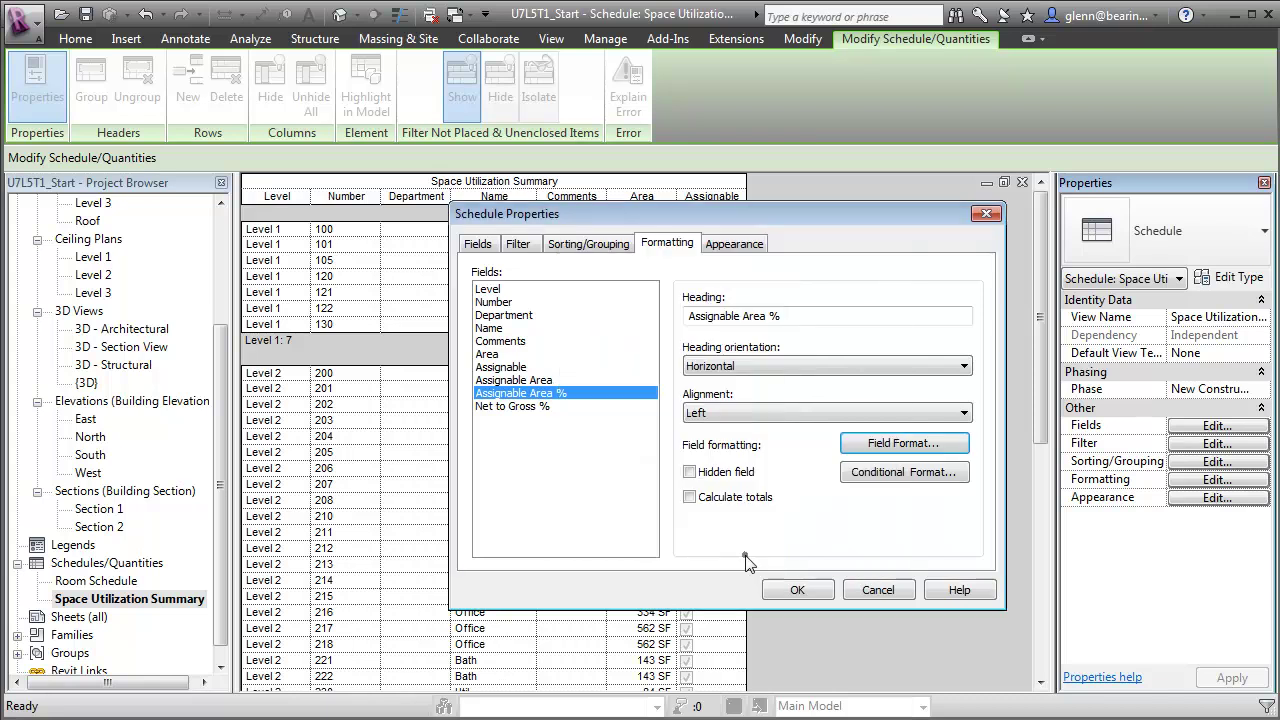
{"action": "left_click", "coordinate": [492, 407]}
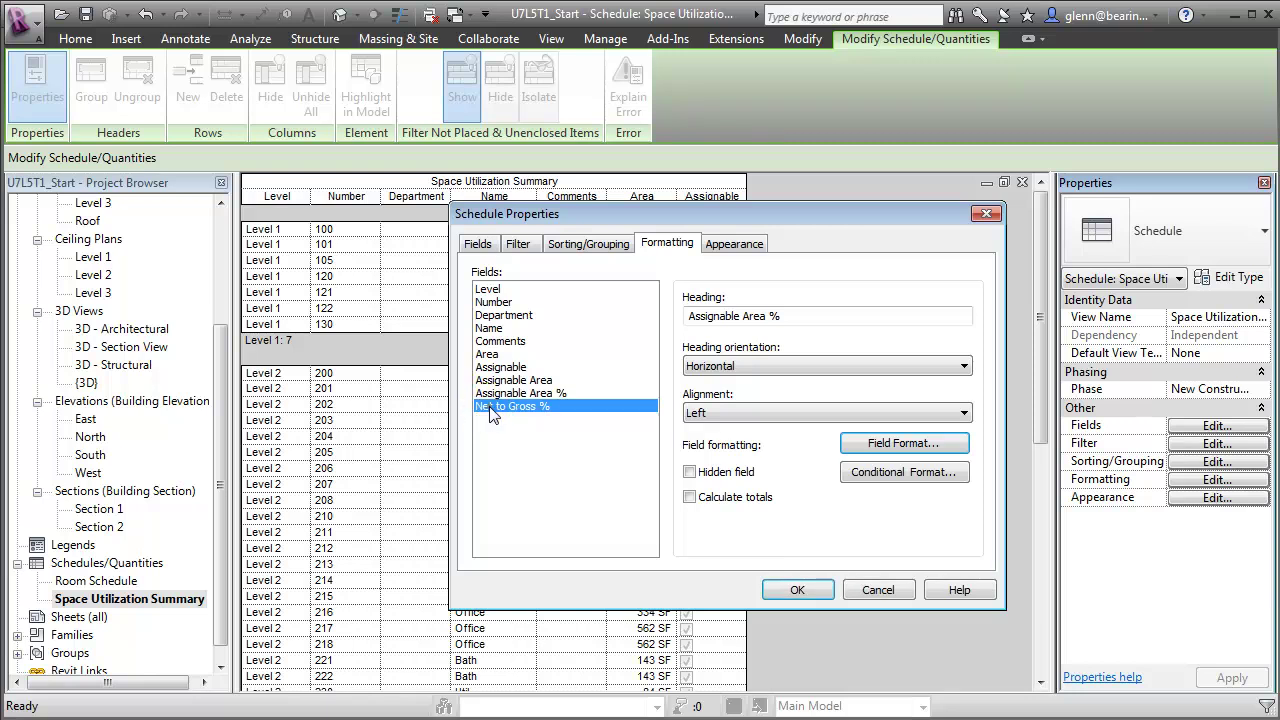
Step: Format Net to Gross % as a percentage with two decimal places and a % symbol
{"action": "left_click", "coordinate": [880, 443]}
{"action": "left_click", "coordinate": [578, 273]}
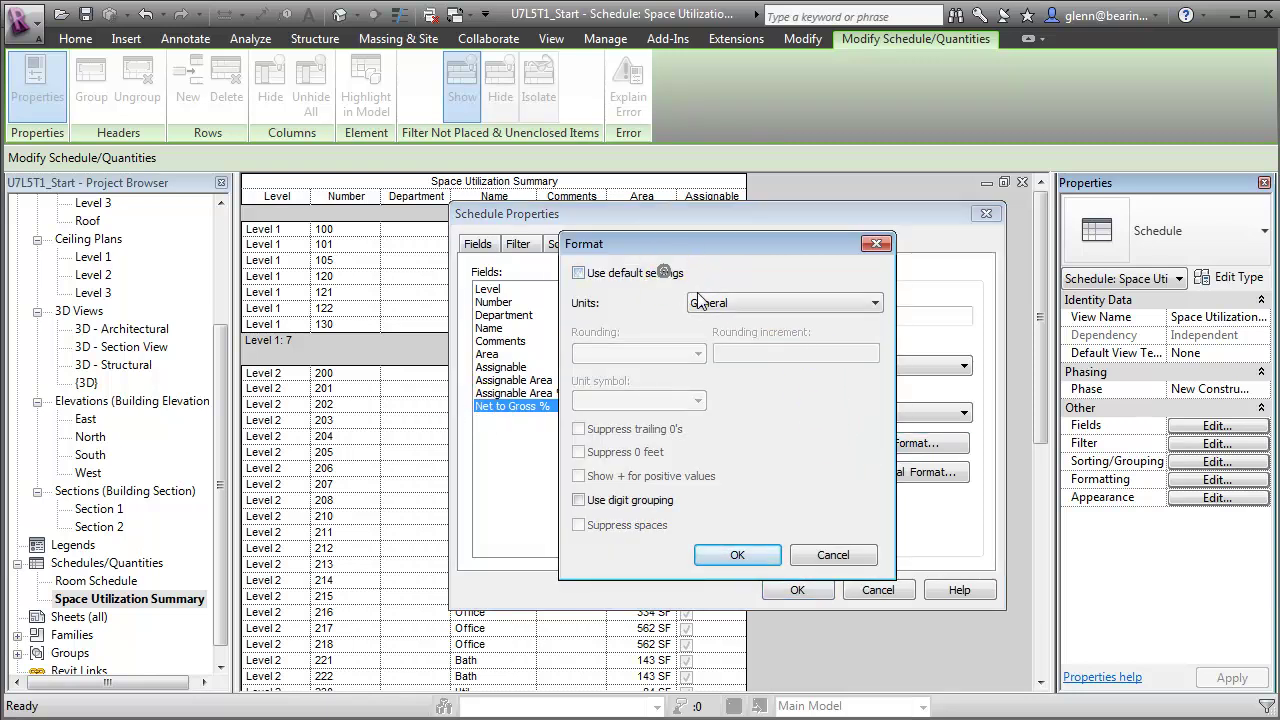
{"action": "left_click", "coordinate": [702, 300]}
{"action": "left_click", "coordinate": [713, 360]}
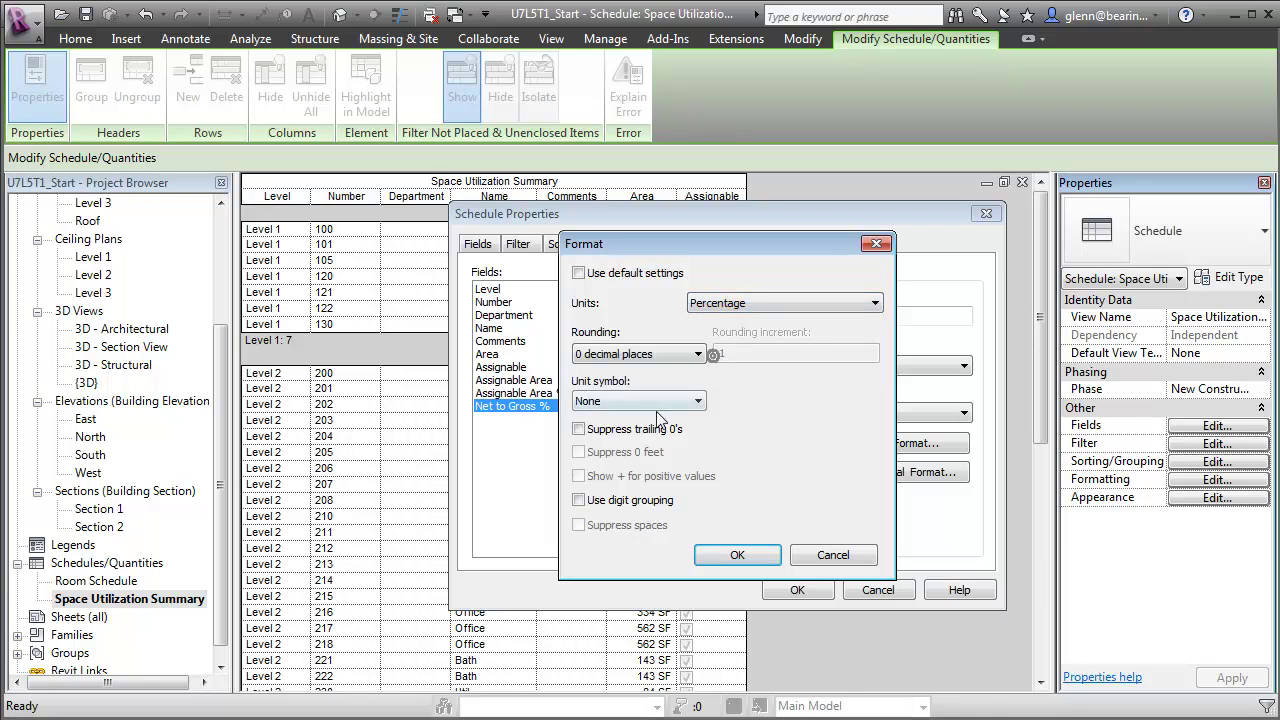
{"action": "left_click", "coordinate": [610, 355]}
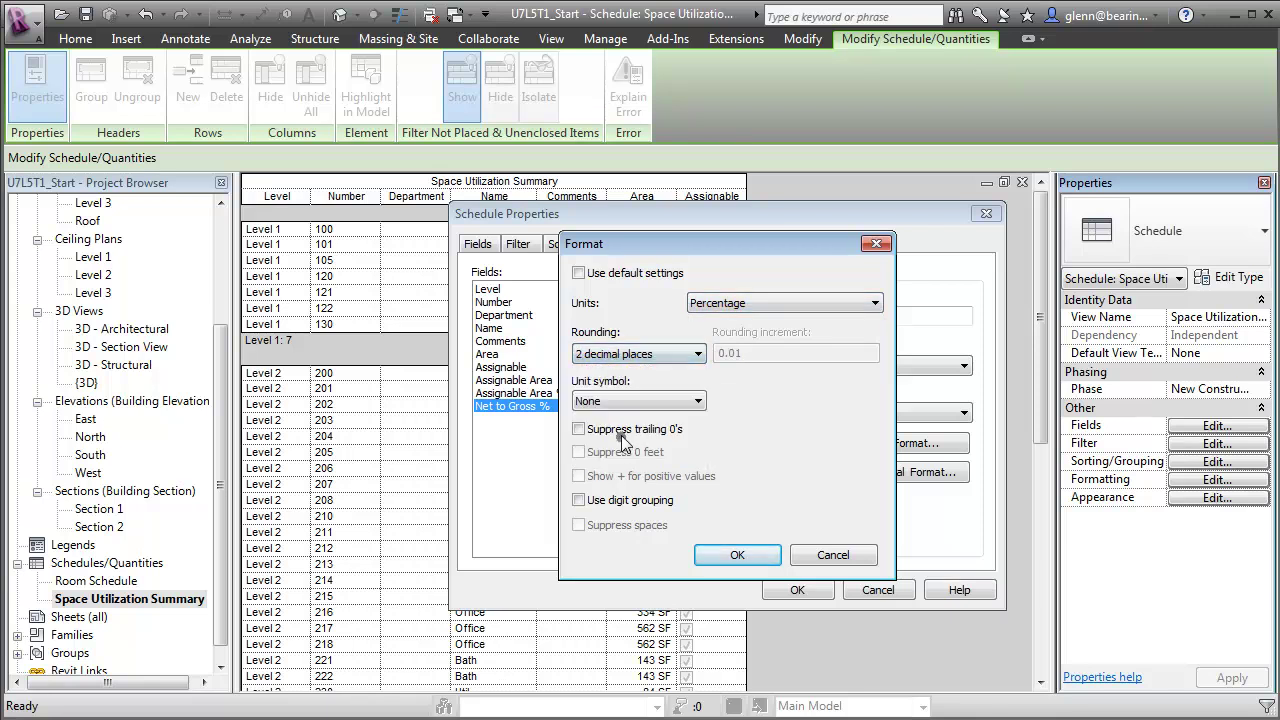
{"action": "left_click", "coordinate": [640, 401]}
{"action": "left_click", "coordinate": [600, 428]}
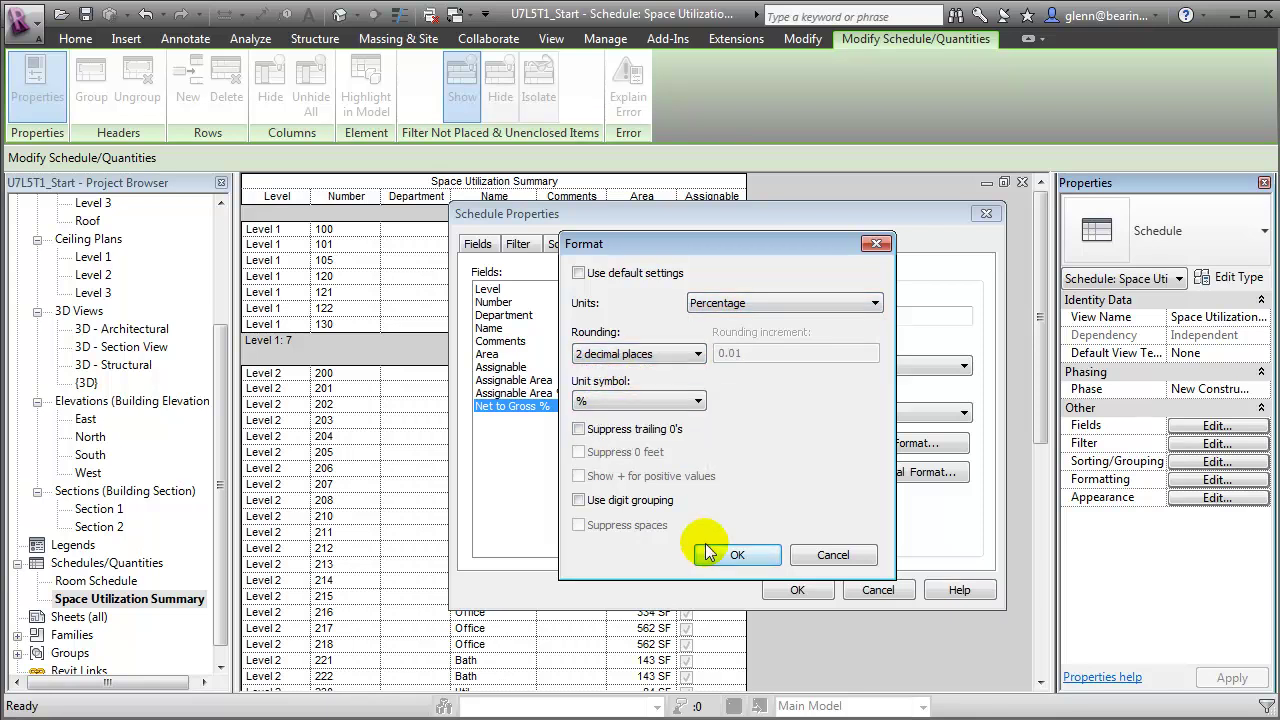
{"action": "left_click", "coordinate": [706, 552]}
Step: Right-align the Net to Gross % and Assignable Area % columns
{"action": "left_click", "coordinate": [703, 414]}
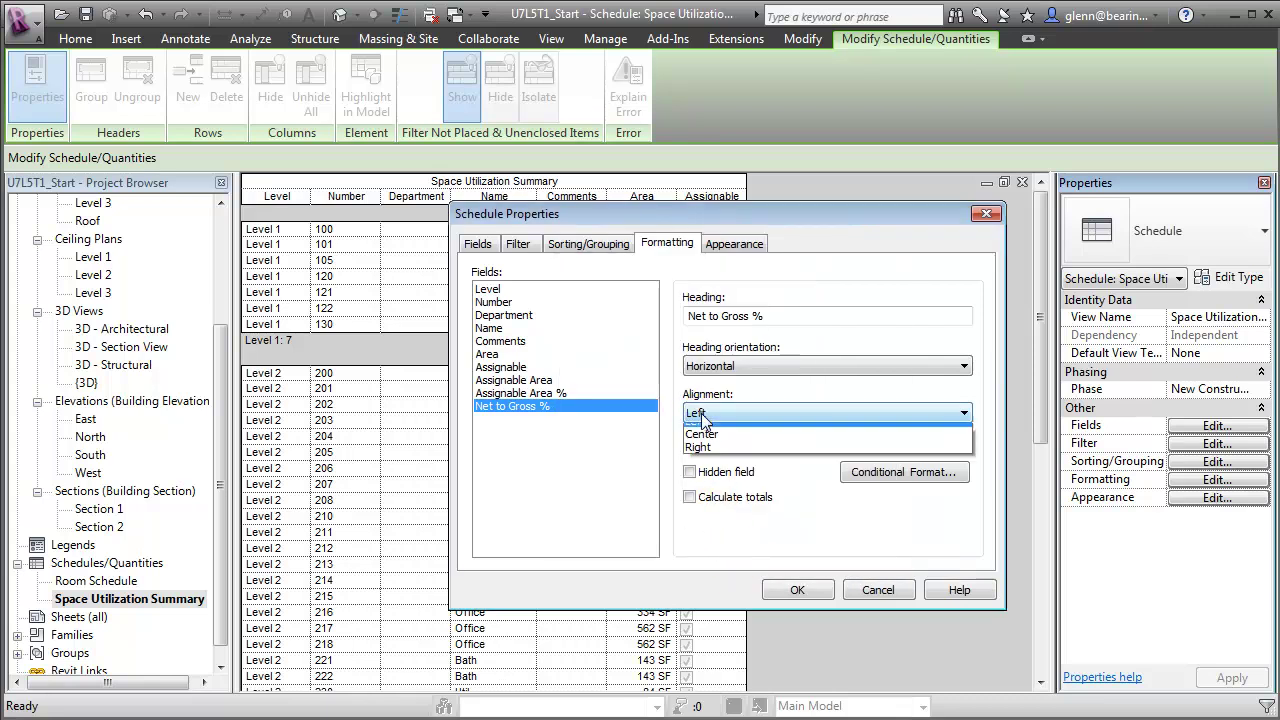
{"action": "left_click", "coordinate": [698, 447]}
{"action": "left_click", "coordinate": [572, 394]}
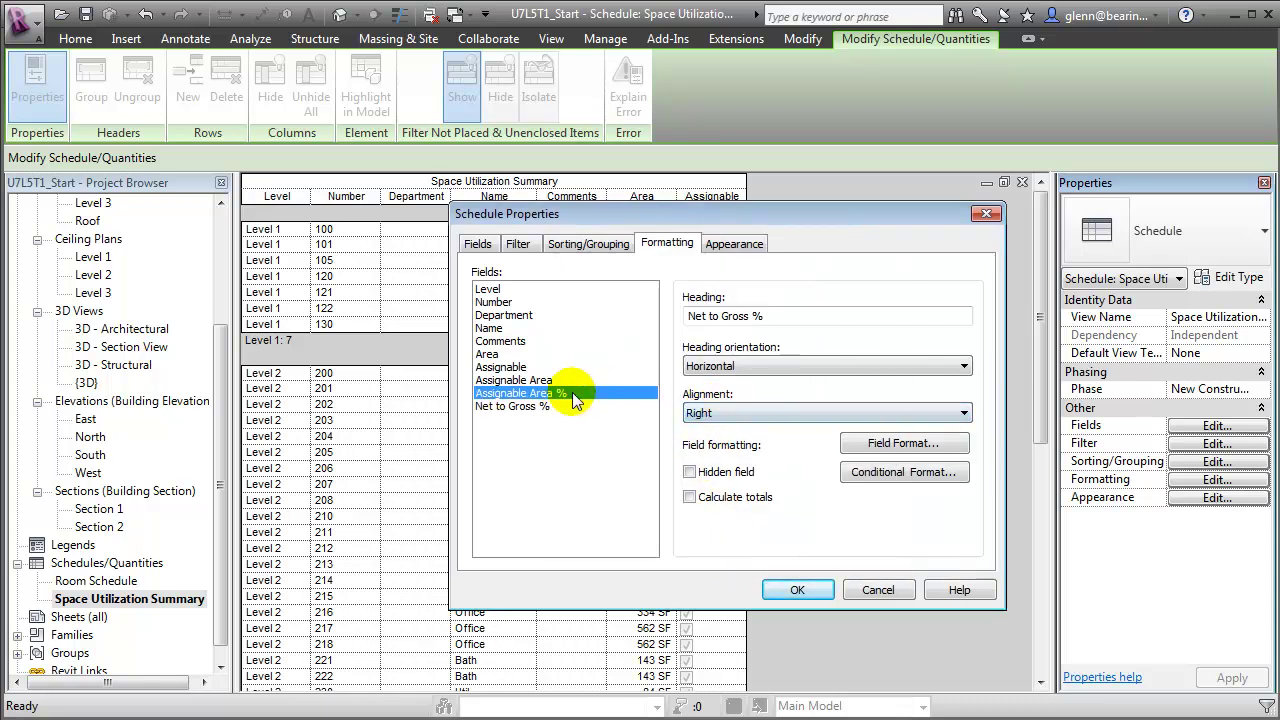
{"action": "left_click", "coordinate": [698, 413]}
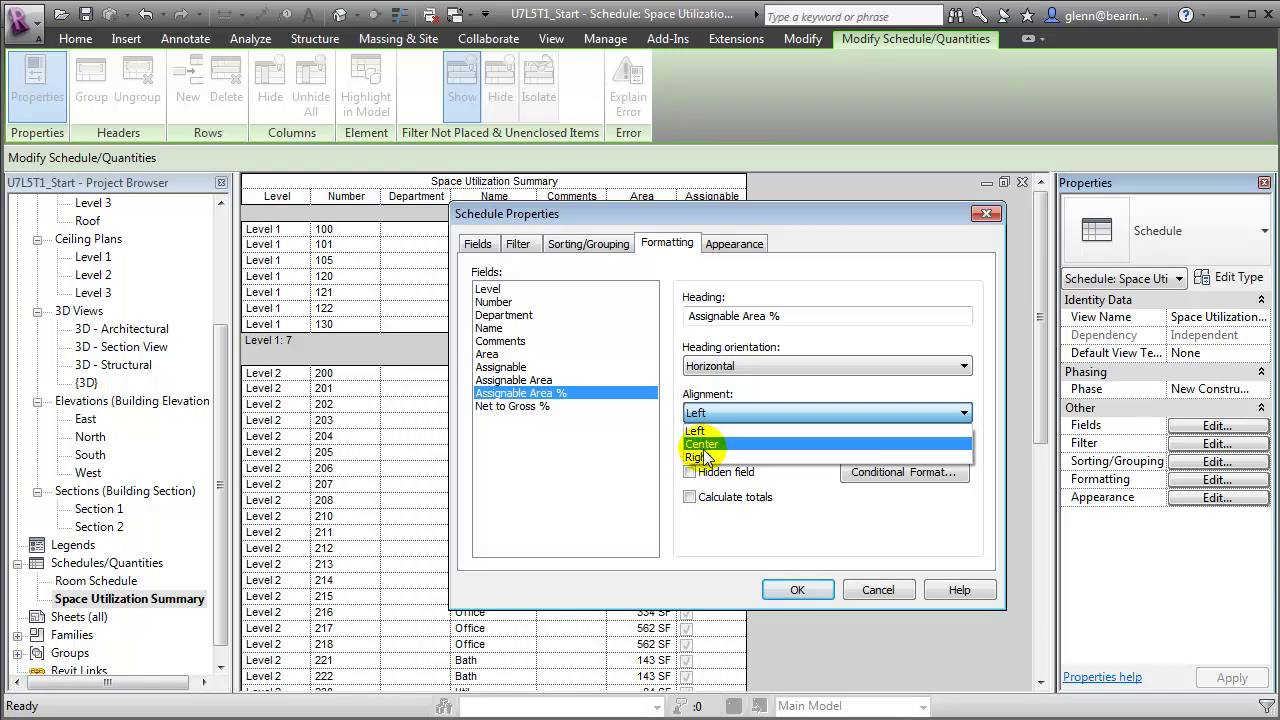
{"action": "left_click", "coordinate": [704, 457]}
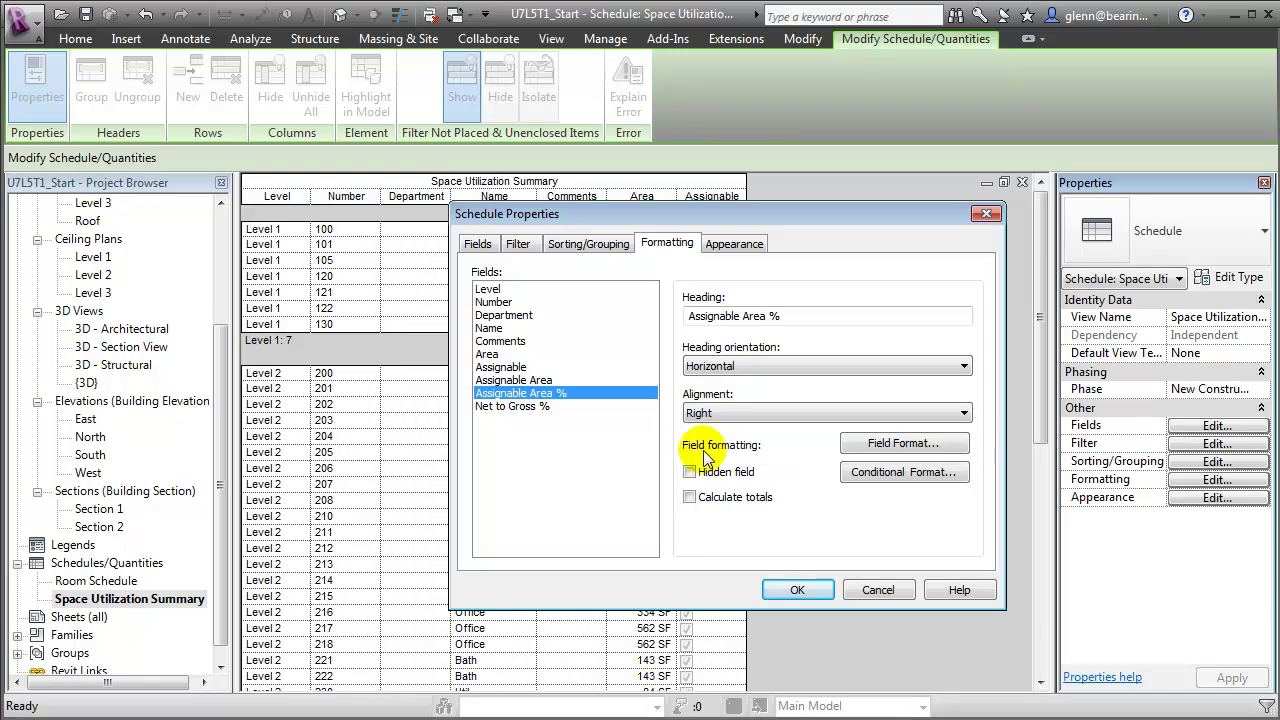
Step: Calculate totals for Assignable Area, Assignable Area % and Net to Gross %, then apply
{"action": "left_click", "coordinate": [540, 381]}
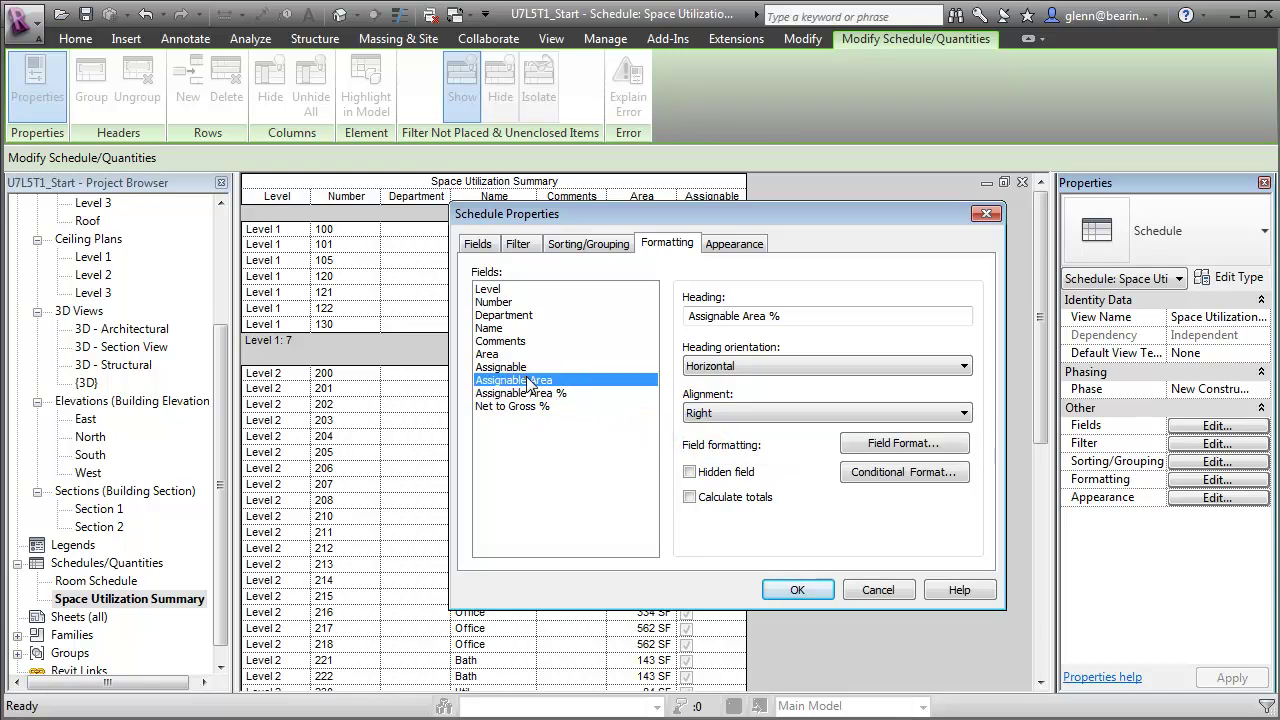
{"action": "left_click", "coordinate": [689, 497]}
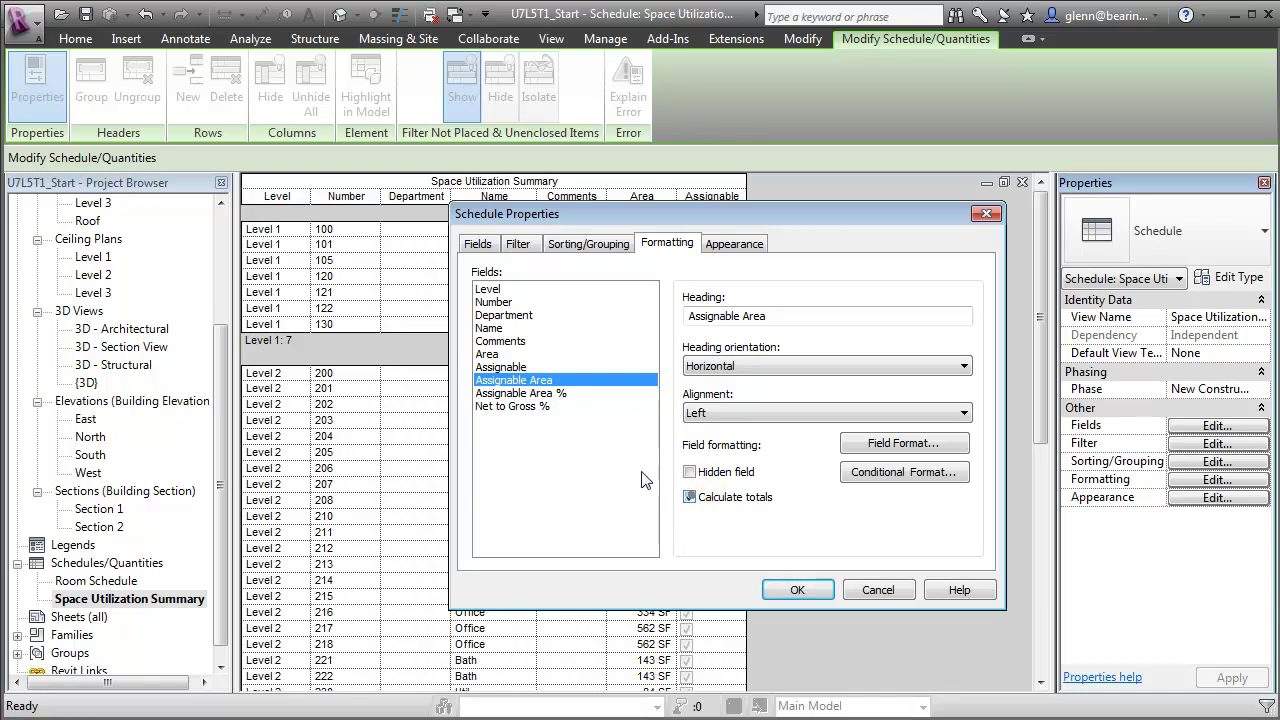
{"action": "left_click", "coordinate": [536, 395]}
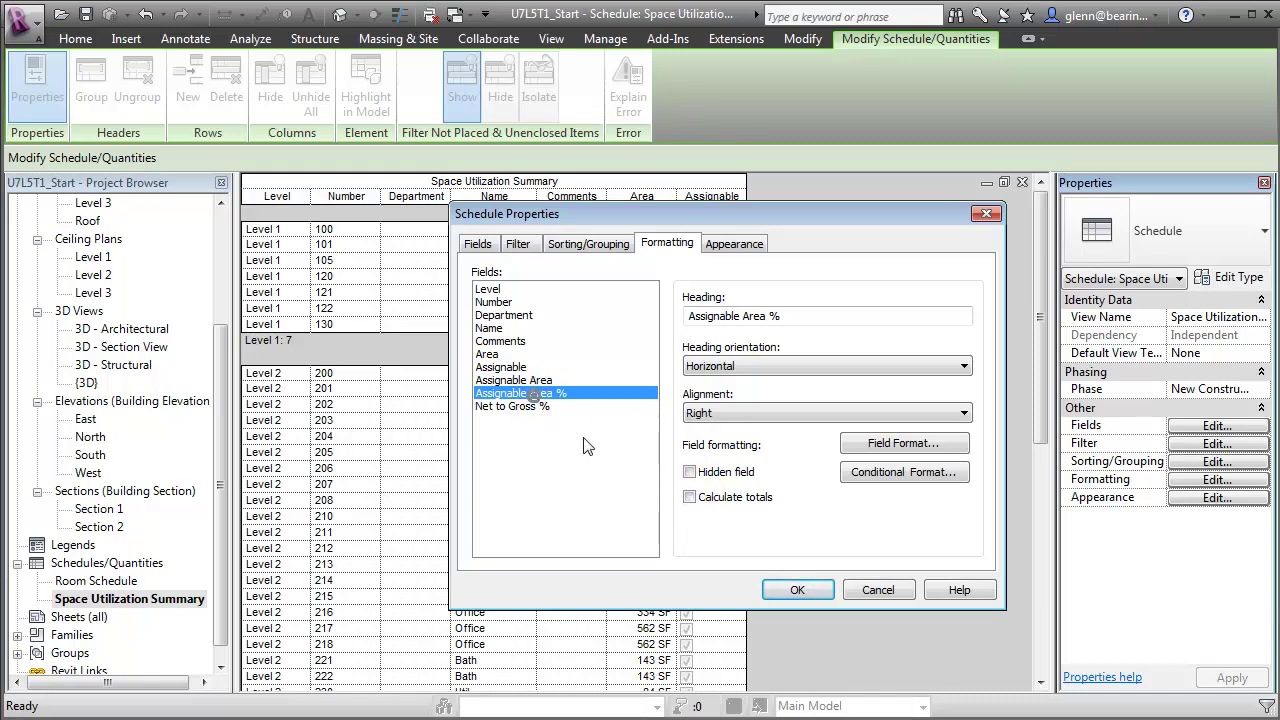
{"action": "left_click", "coordinate": [689, 497]}
{"action": "left_click", "coordinate": [518, 407]}
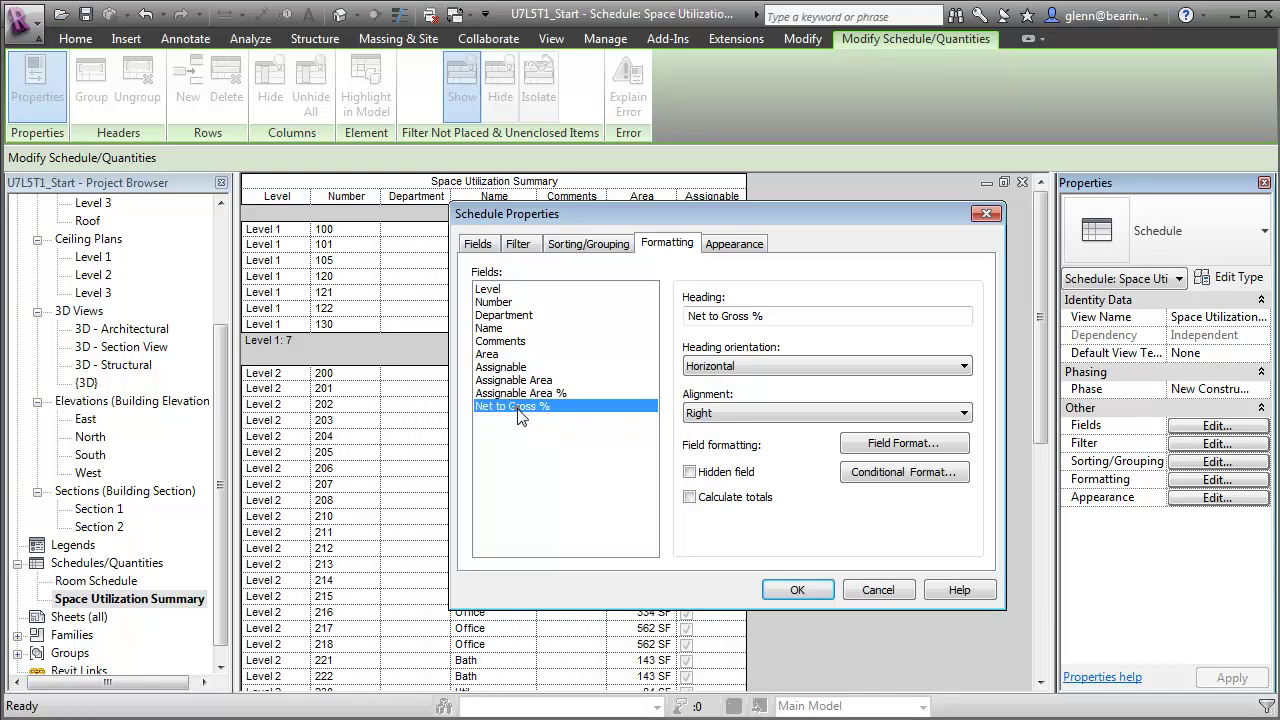
{"action": "left_click", "coordinate": [689, 497]}
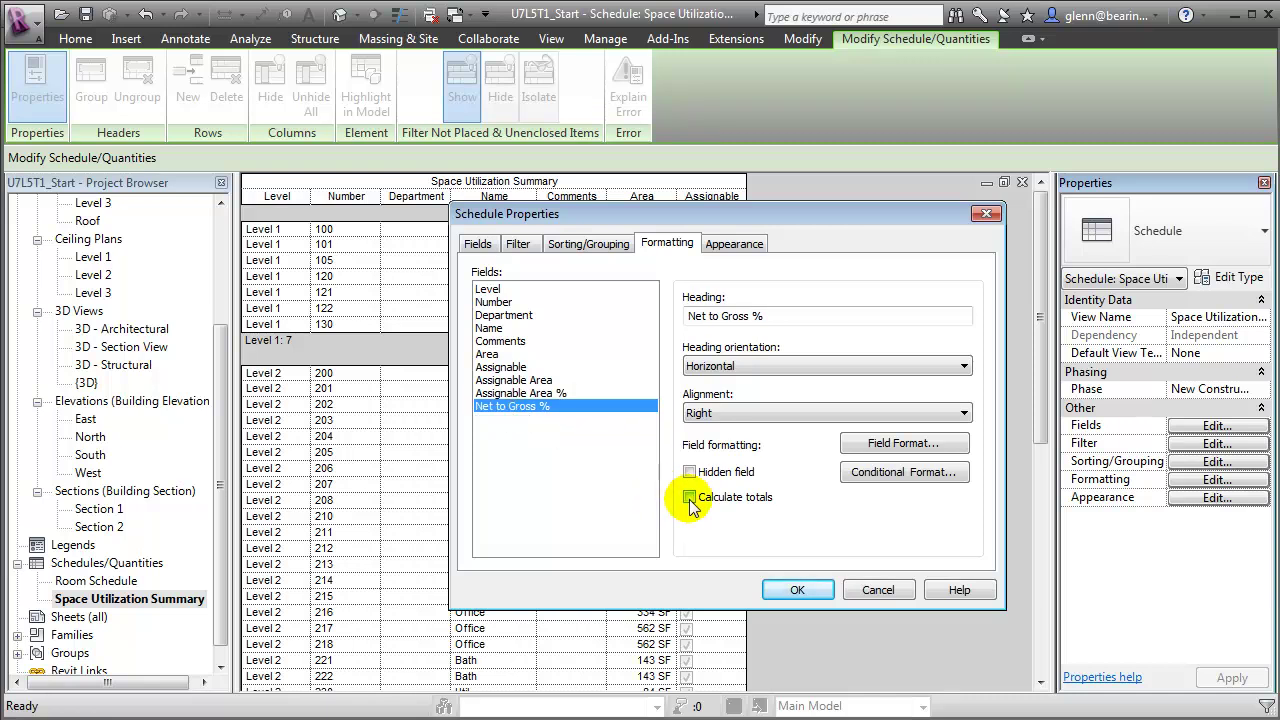
{"action": "left_click", "coordinate": [782, 589]}
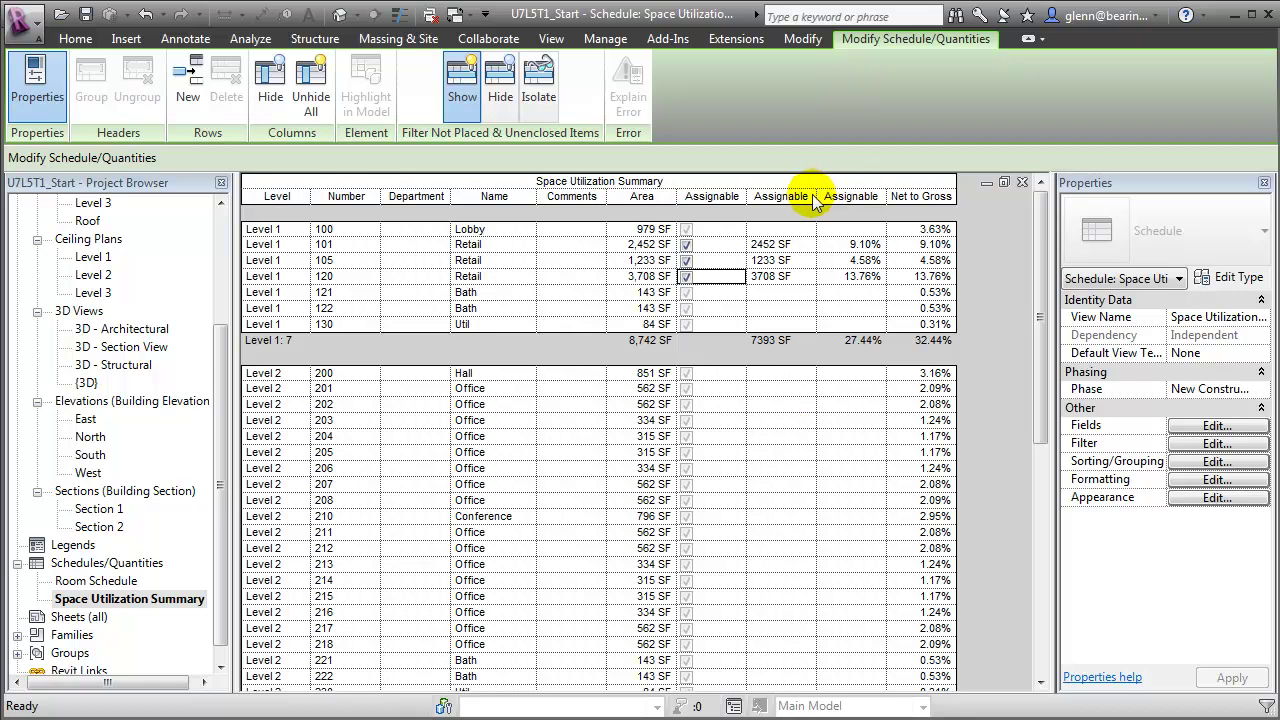
Step: Resize the schedule columns and tick Assignable for Level 2 offices 202, 203, 204, 205 and 206
{"action": "left_click_drag", "start_coordinate": [815, 200], "coordinate": [1013, 196]}
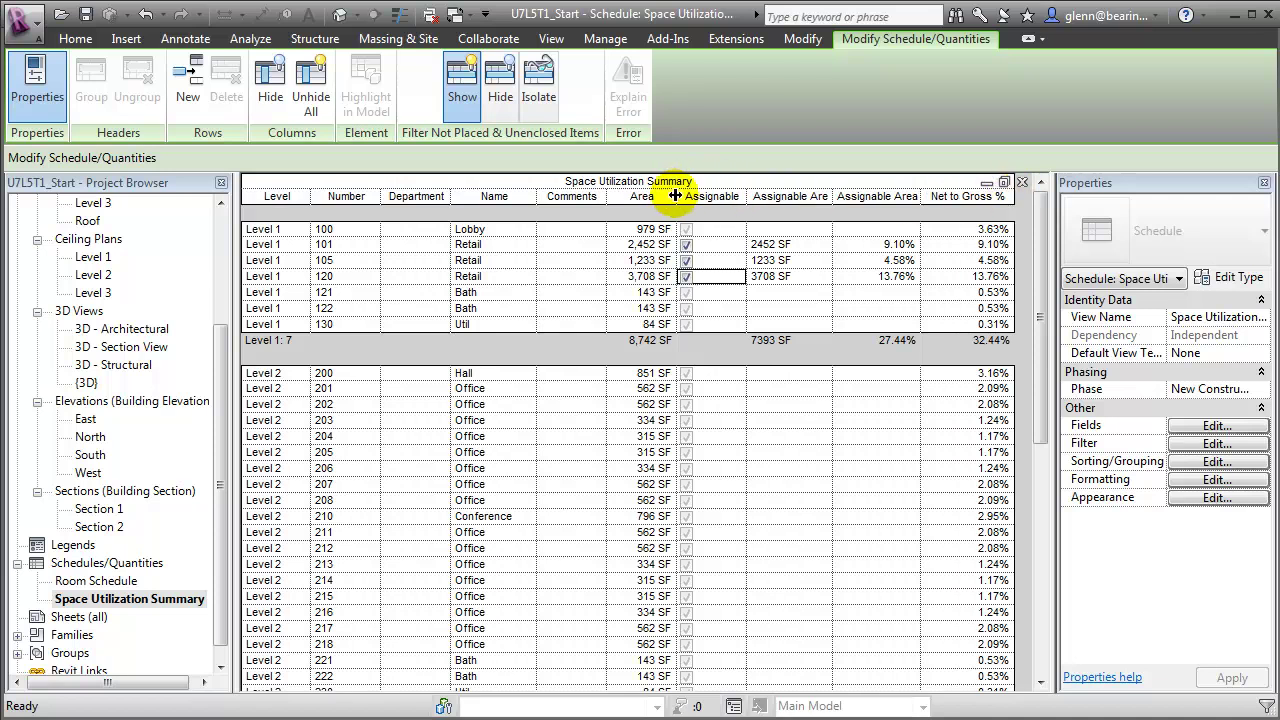
{"action": "left_click_drag", "start_coordinate": [673, 196], "coordinate": [666, 197]}
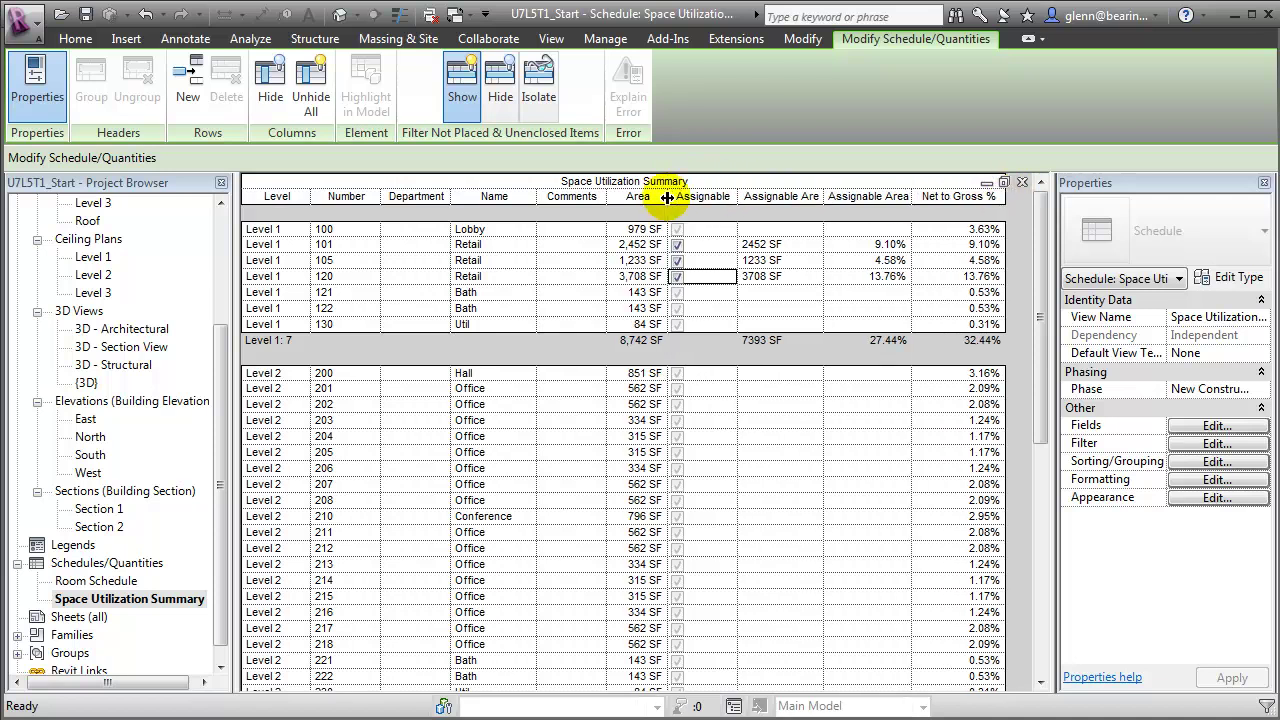
{"action": "left_click", "coordinate": [679, 404]}
{"action": "left_click", "coordinate": [679, 404]}
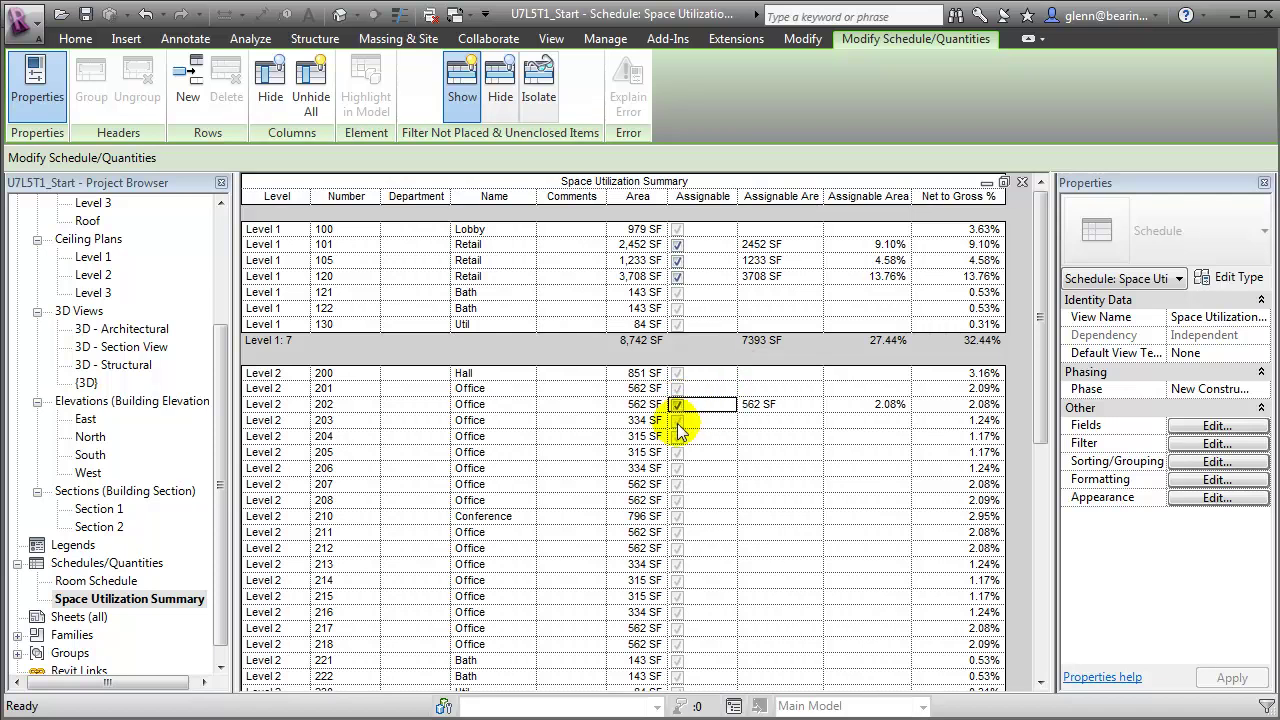
{"action": "left_click", "coordinate": [678, 421]}
{"action": "left_click", "coordinate": [678, 421]}
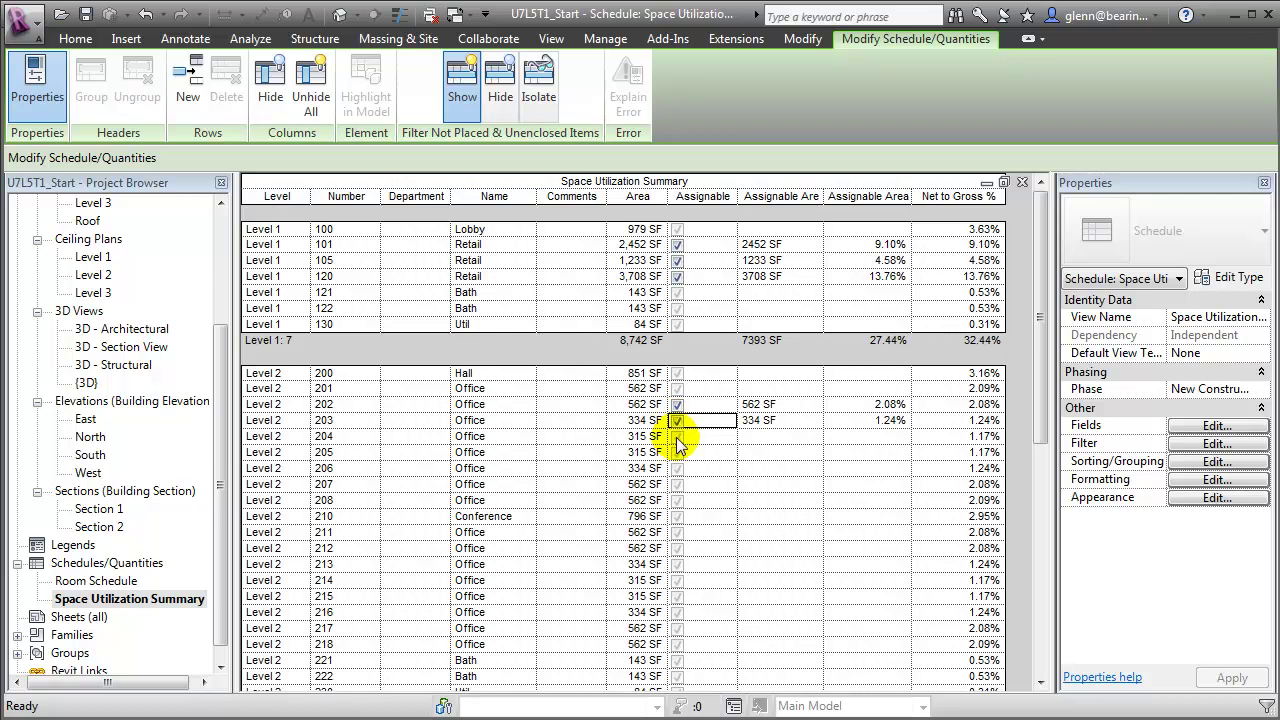
{"action": "left_click", "coordinate": [678, 438]}
{"action": "left_click", "coordinate": [678, 438]}
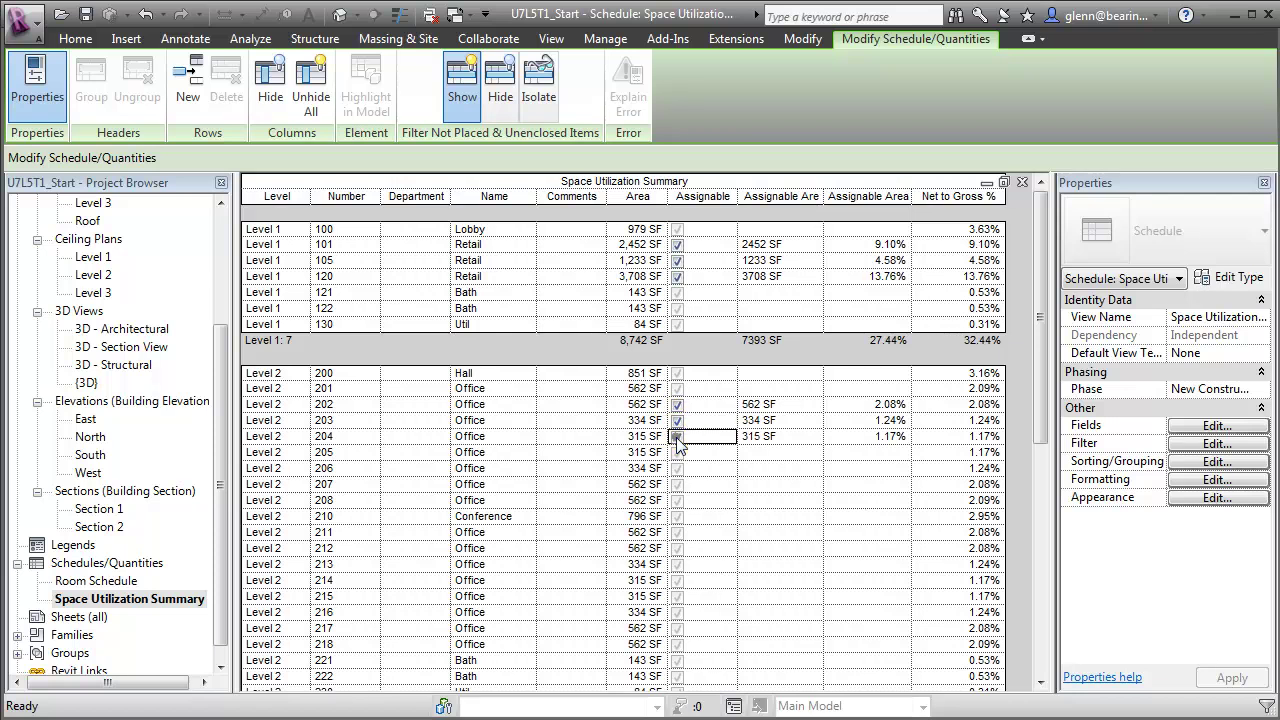
{"action": "left_click", "coordinate": [678, 453]}
{"action": "left_click", "coordinate": [678, 453]}
{"action": "left_click", "coordinate": [678, 469]}
{"action": "left_click", "coordinate": [678, 469]}
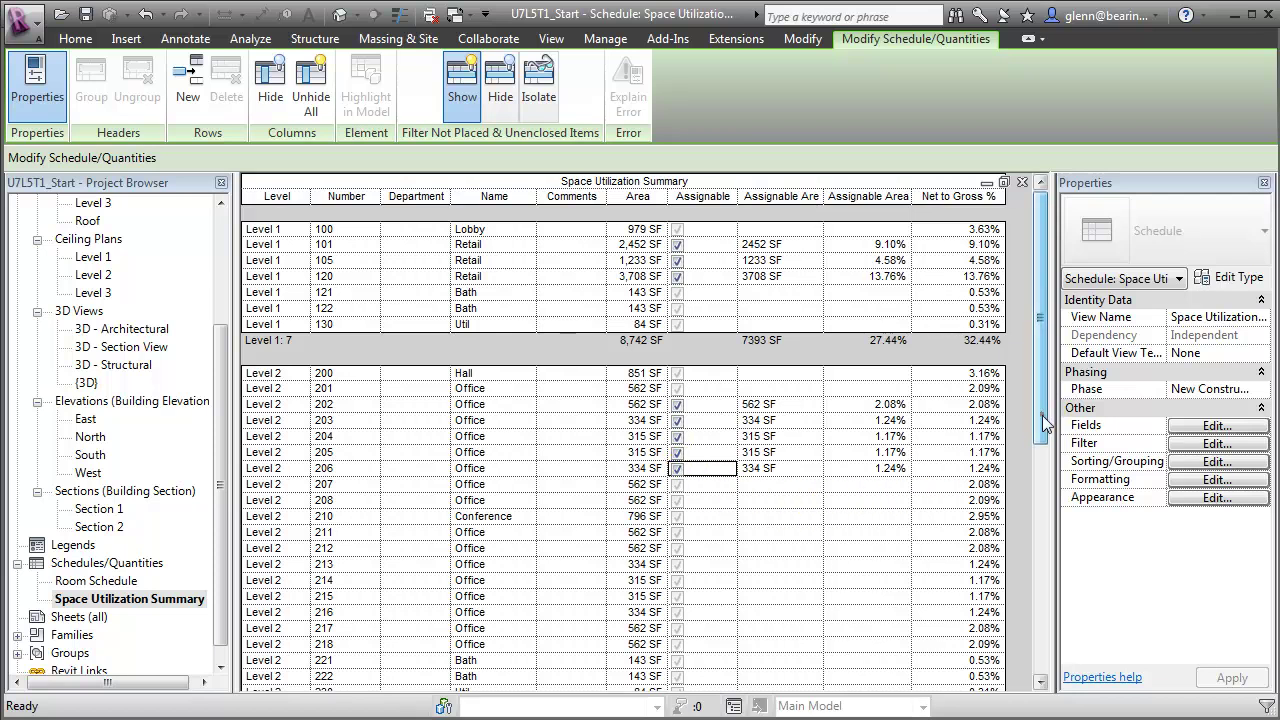
{"action": "left_click_drag", "start_coordinate": [1043, 420], "coordinate": [1043, 652]}
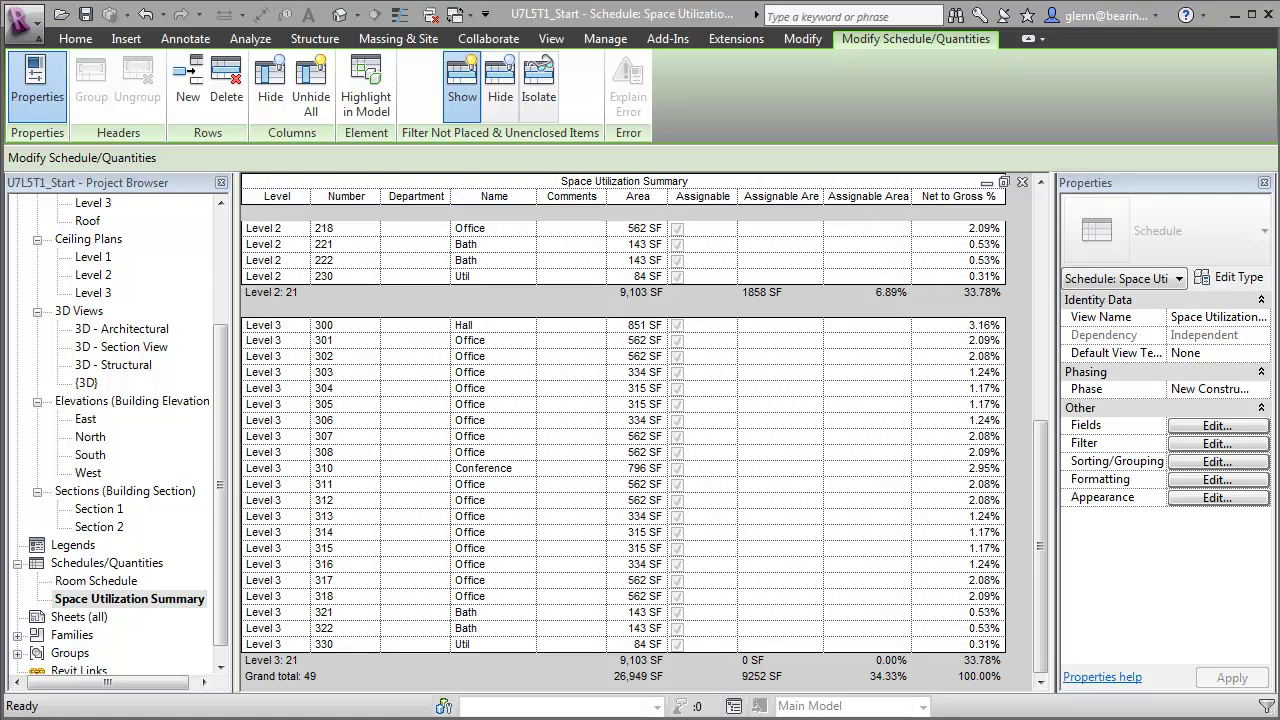
Step: Switch from the schedule to the Level 1 floor plan in the Project Browser
{"action": "left_click_drag", "start_coordinate": [216, 300], "coordinate": [213, 238]}
{"action": "double_click", "coordinate": [90, 314]}
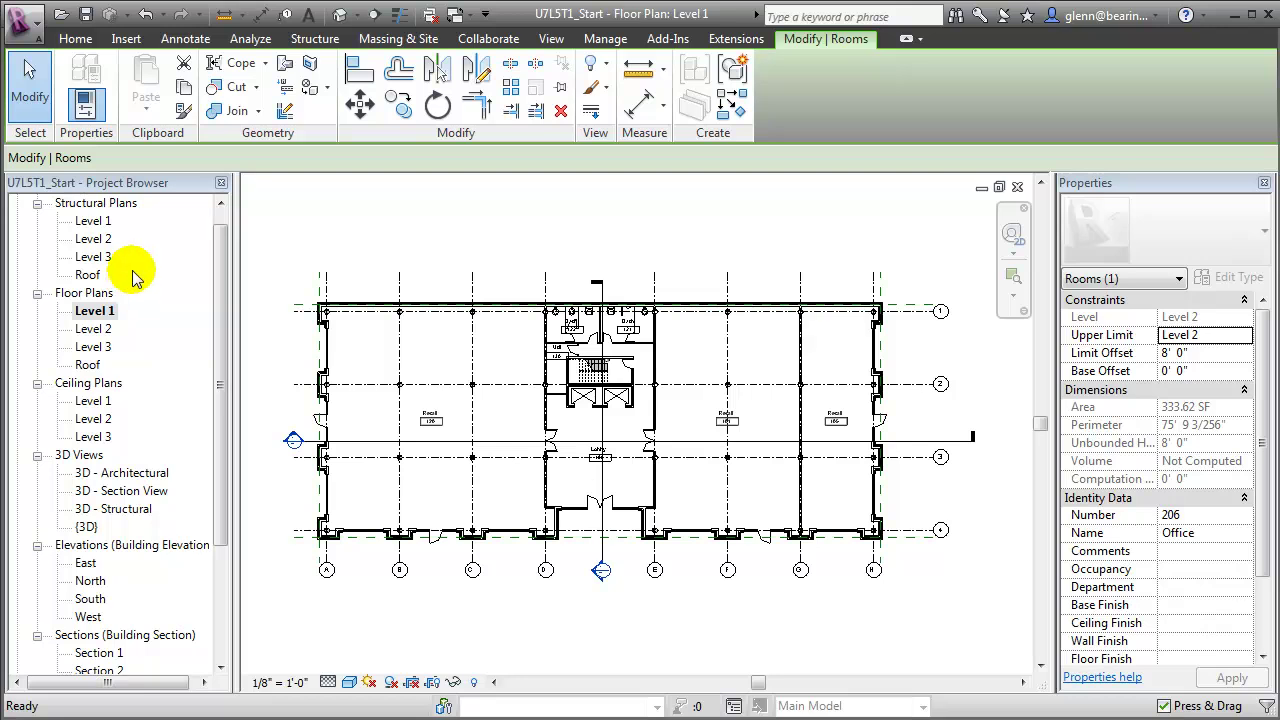
Step: Place a colour fill legend using the Rooms Department scheme to the right of the Level 1 plan
{"action": "left_click", "coordinate": [74, 42]}
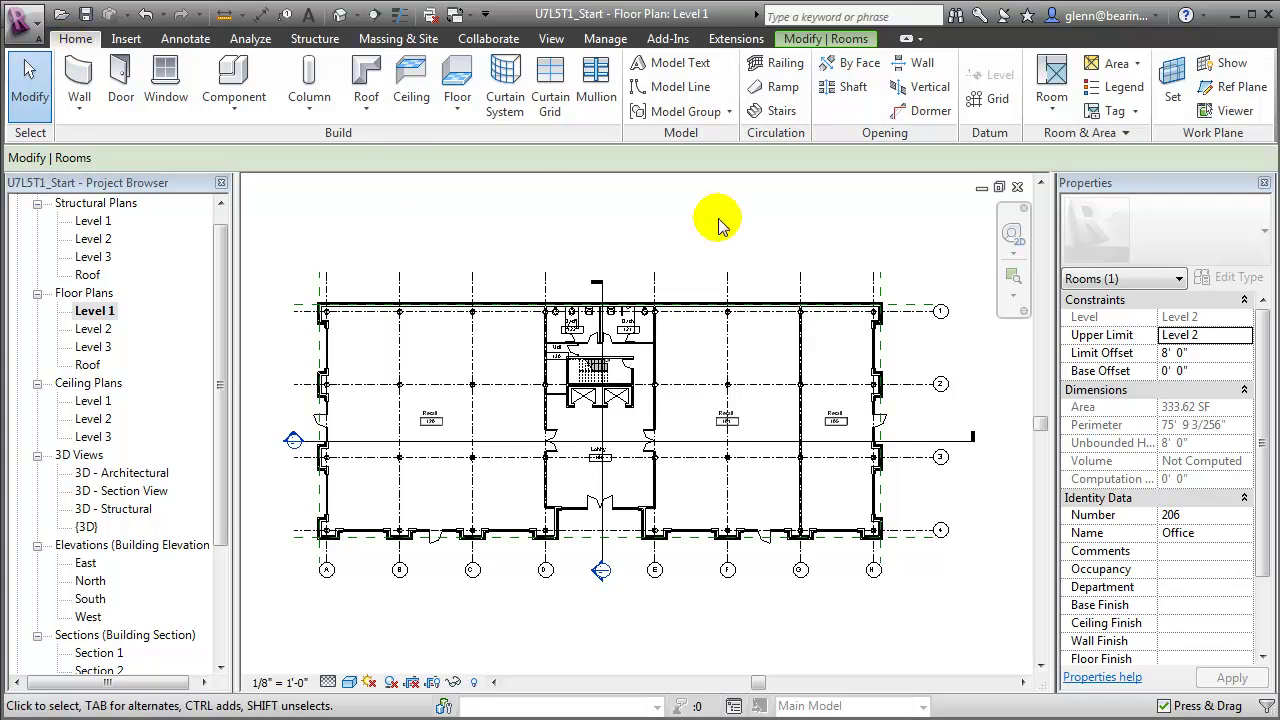
{"action": "left_click", "coordinate": [1113, 87]}
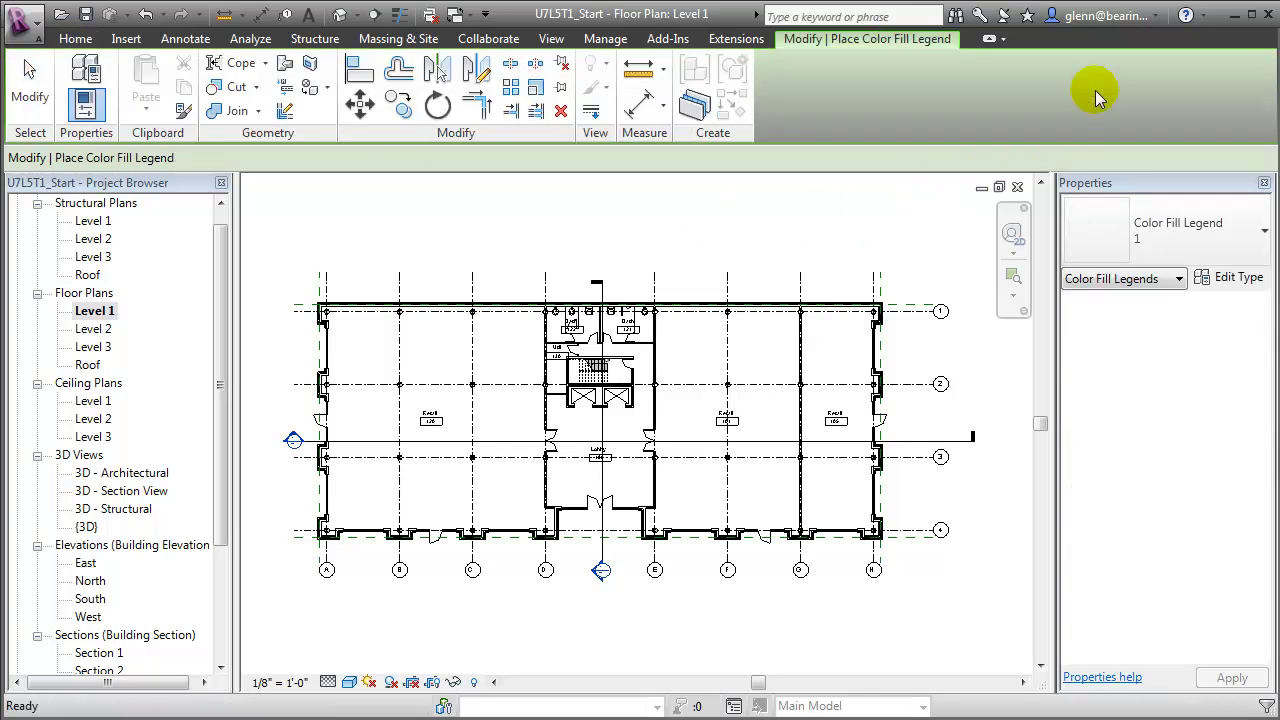
{"action": "left_click", "coordinate": [919, 340]}
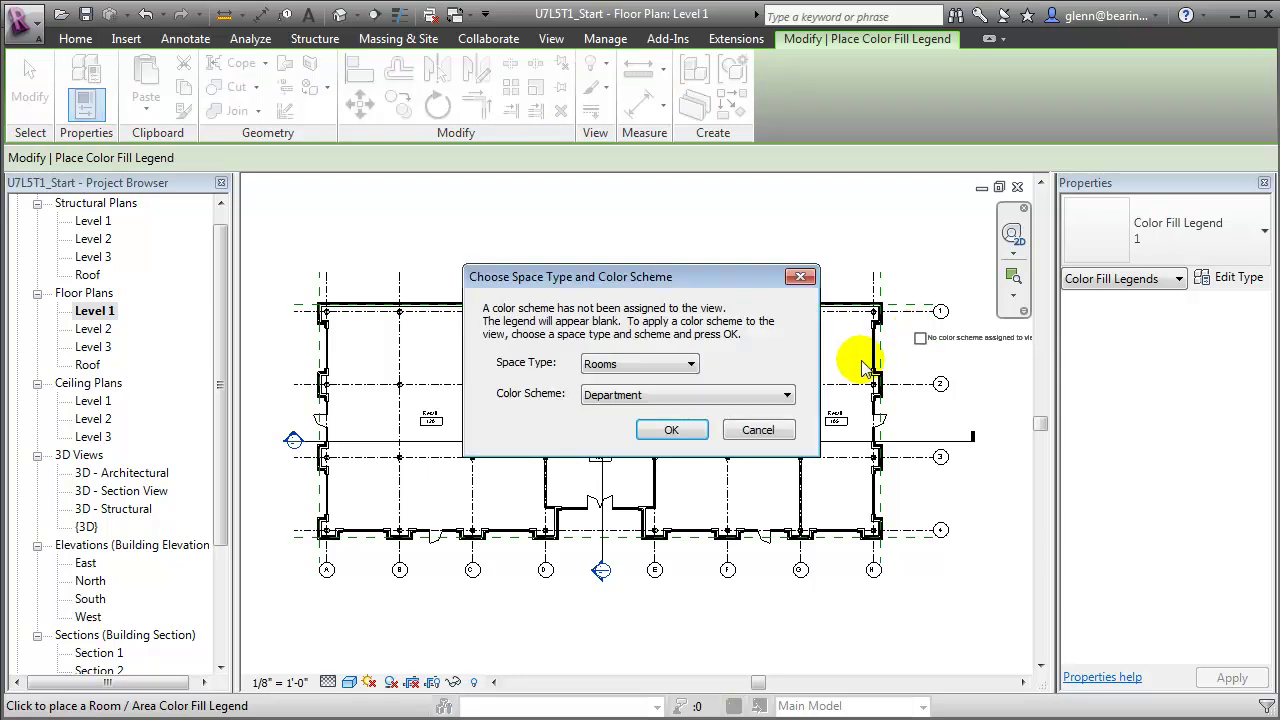
{"action": "left_click", "coordinate": [671, 430]}
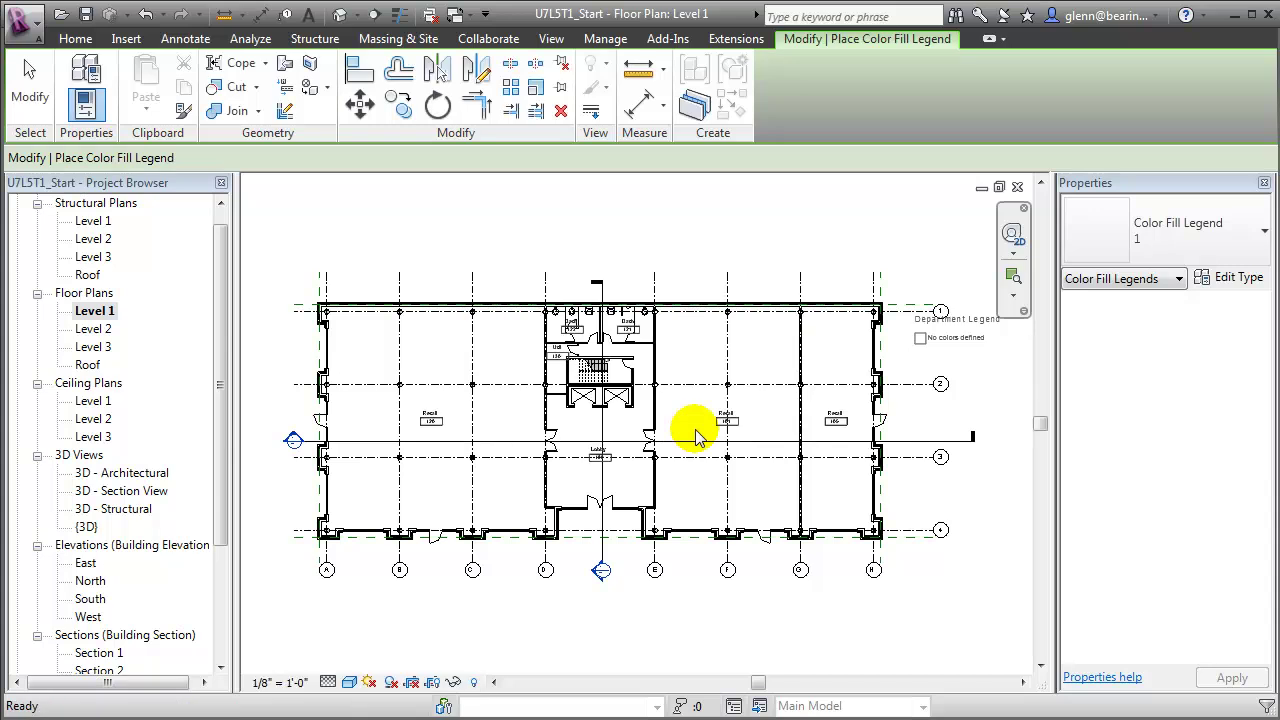
{"action": "key", "text": "Escape"}
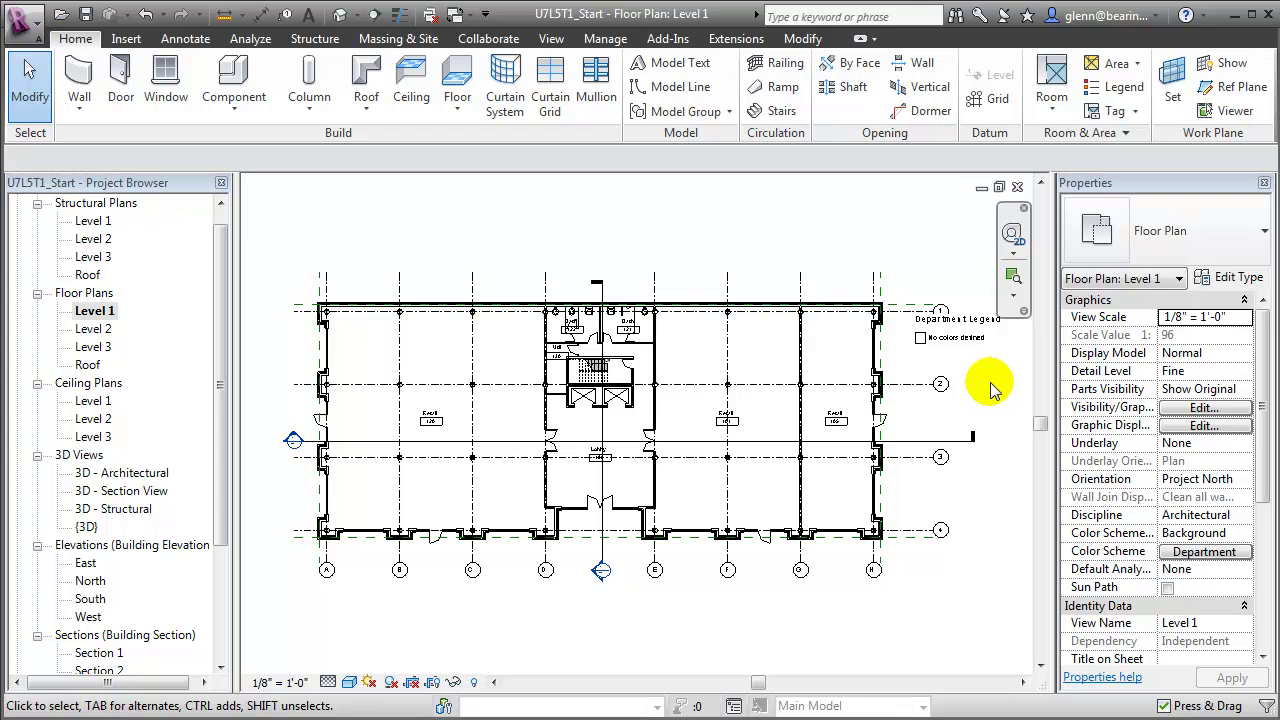
Step: Duplicate the legend's colour scheme as a new scheme named Assignable
{"action": "left_click", "coordinate": [983, 341]}
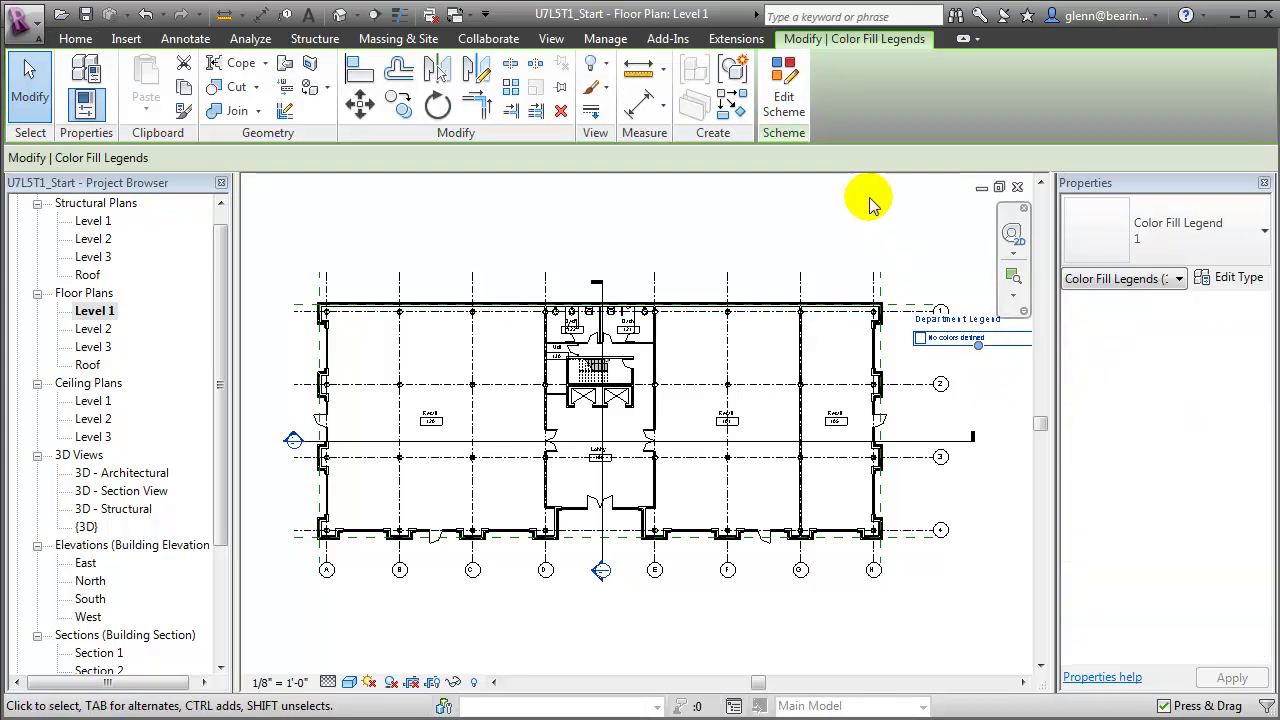
{"action": "left_click", "coordinate": [800, 115]}
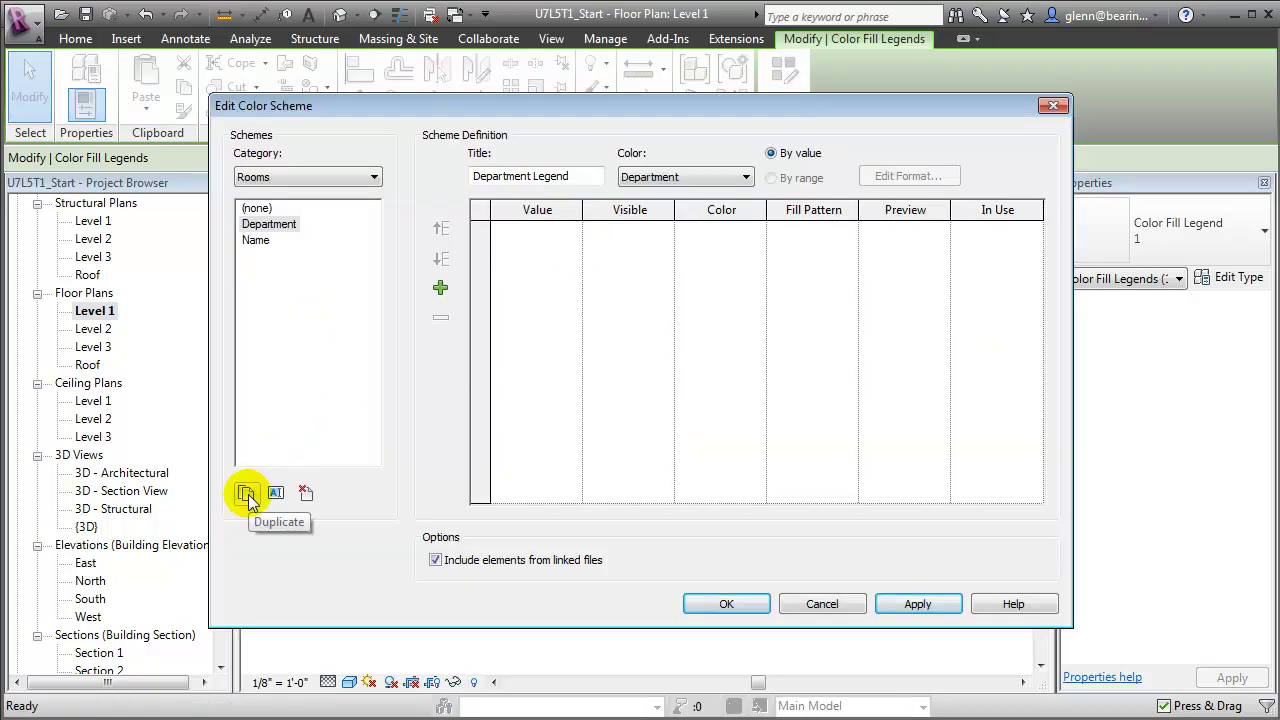
{"action": "left_click", "coordinate": [246, 494]}
{"action": "type", "text": "Assignable"}
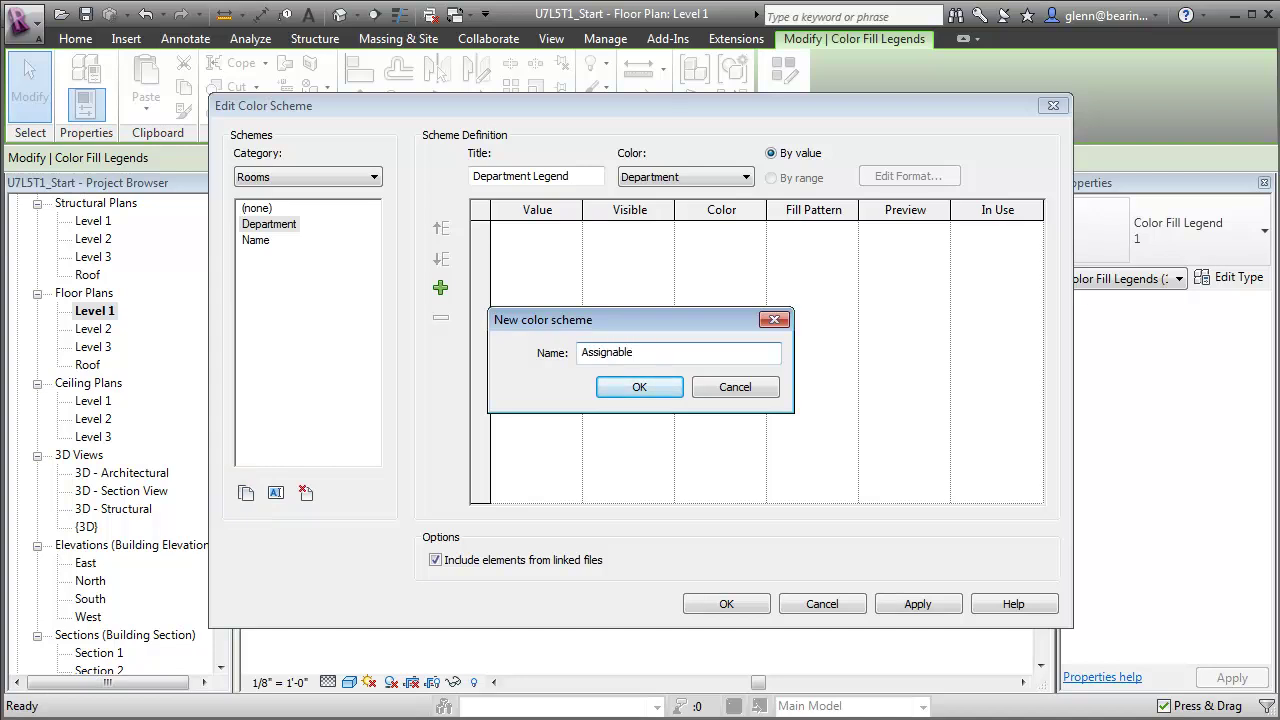
{"action": "key", "text": "Return"}
Step: Title the scheme 'Assignable Space Legend' and colour rooms by the Assignable parameter
{"action": "left_click_drag", "start_coordinate": [578, 177], "coordinate": [457, 180]}
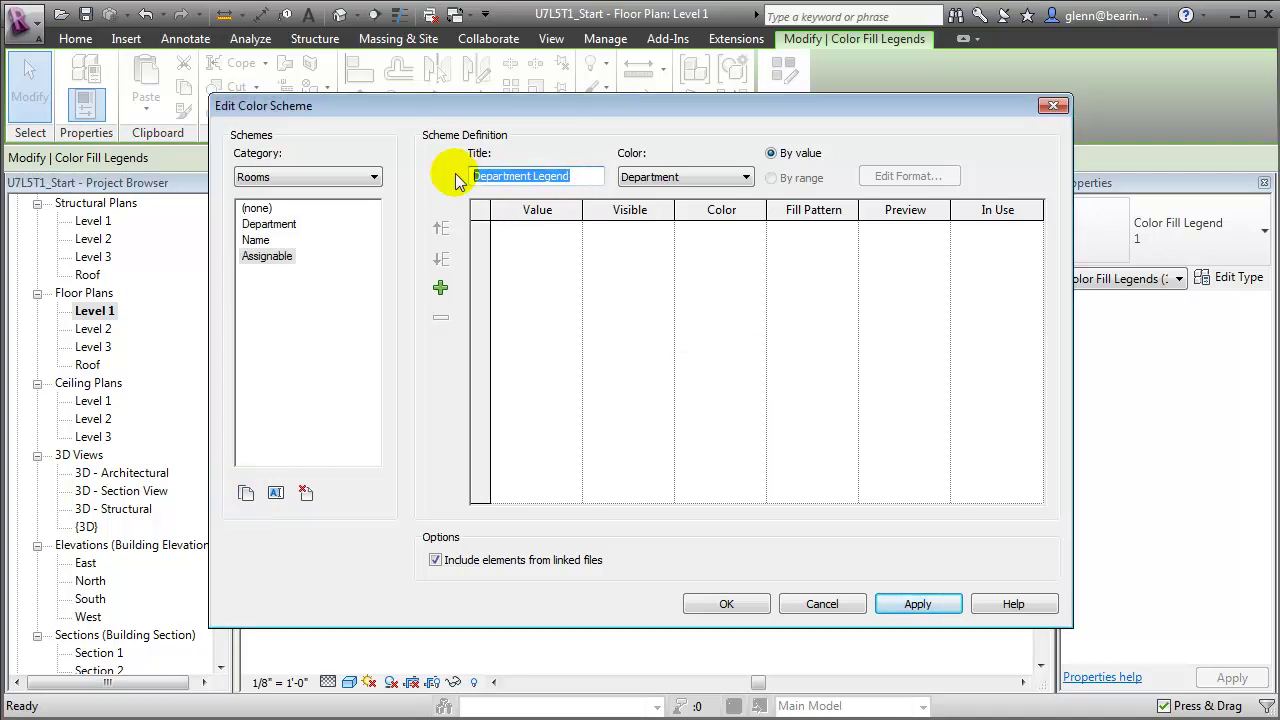
{"action": "key", "text": "Delete"}
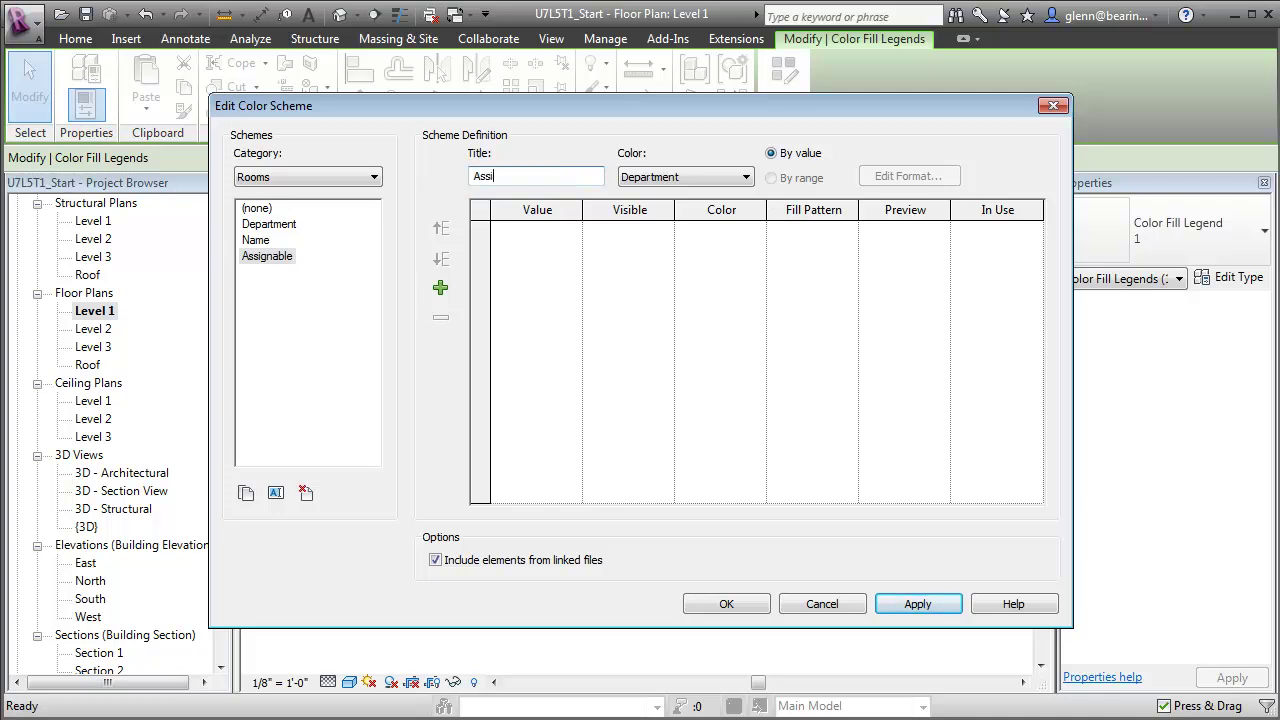
{"action": "type", "text": "Assignable Space Legend"}
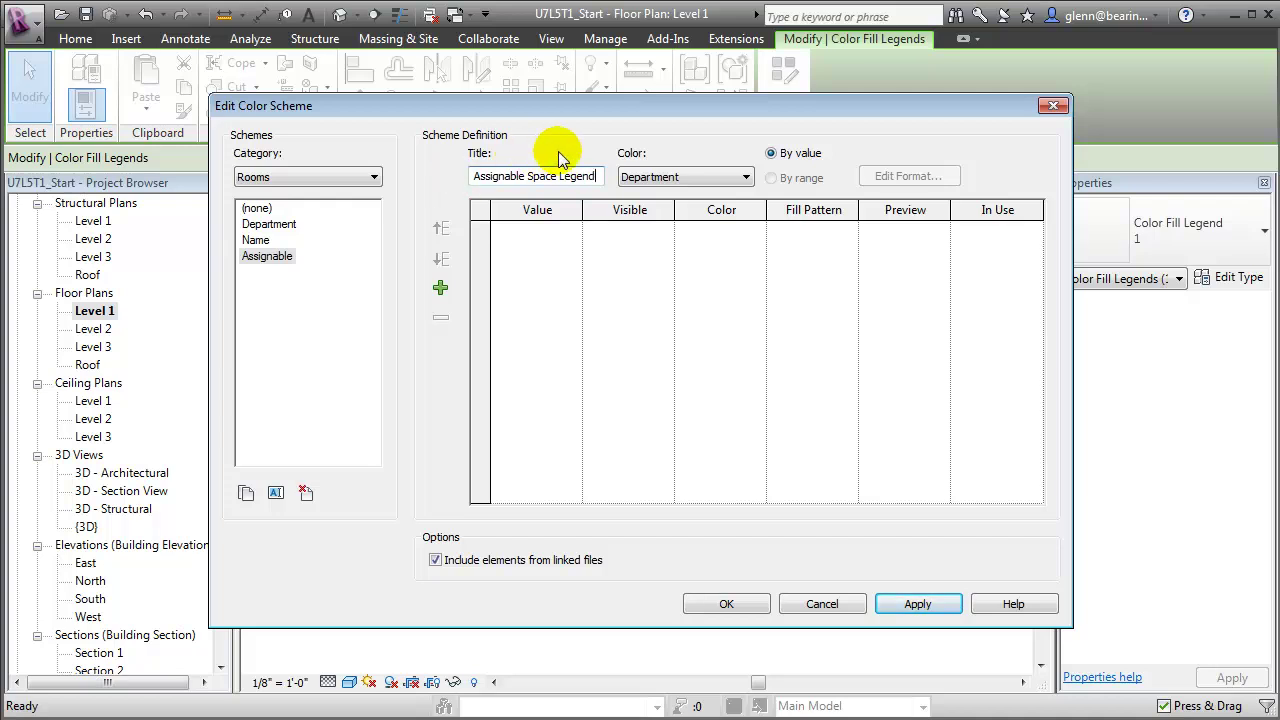
{"action": "left_click", "coordinate": [634, 177]}
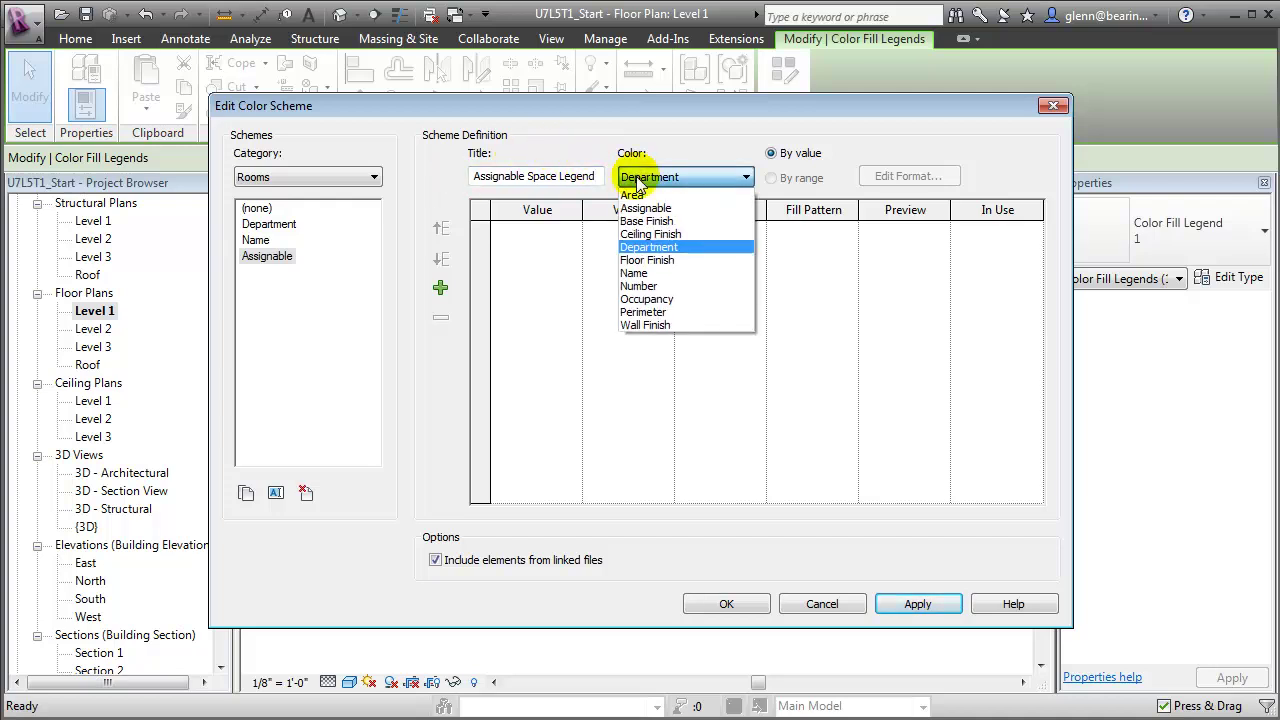
{"action": "left_click", "coordinate": [646, 208]}
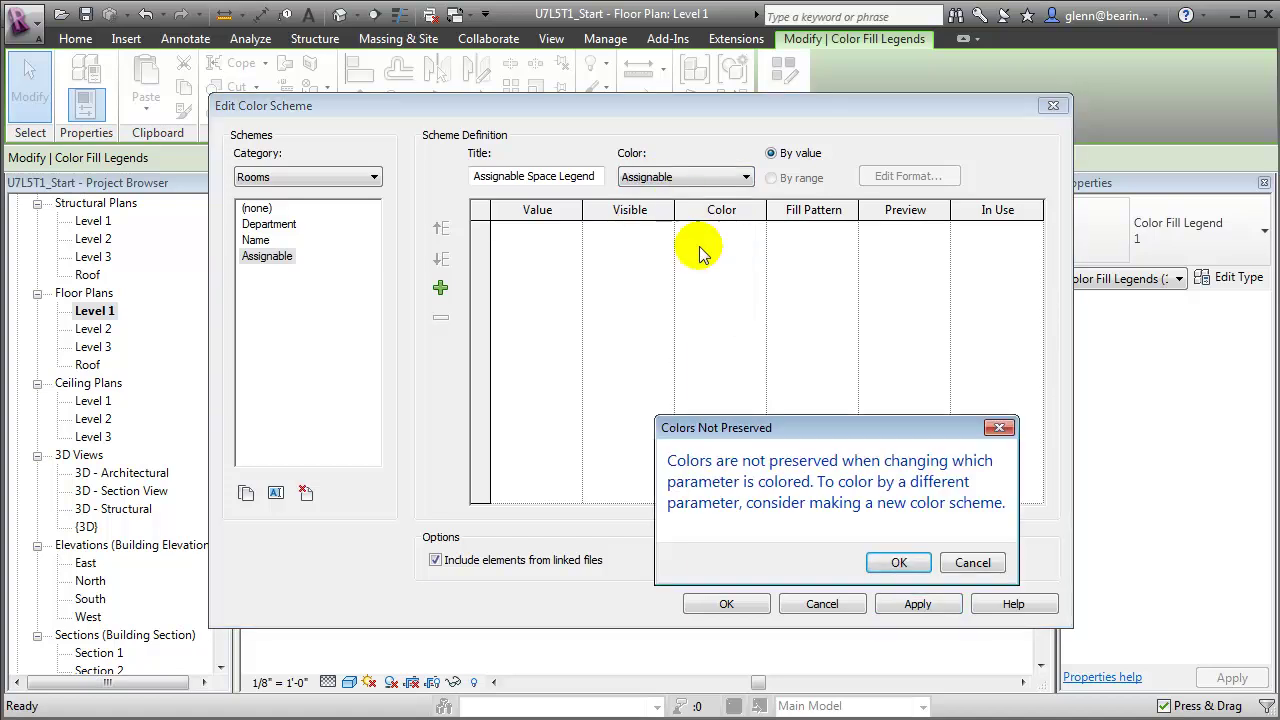
{"action": "left_click", "coordinate": [900, 562]}
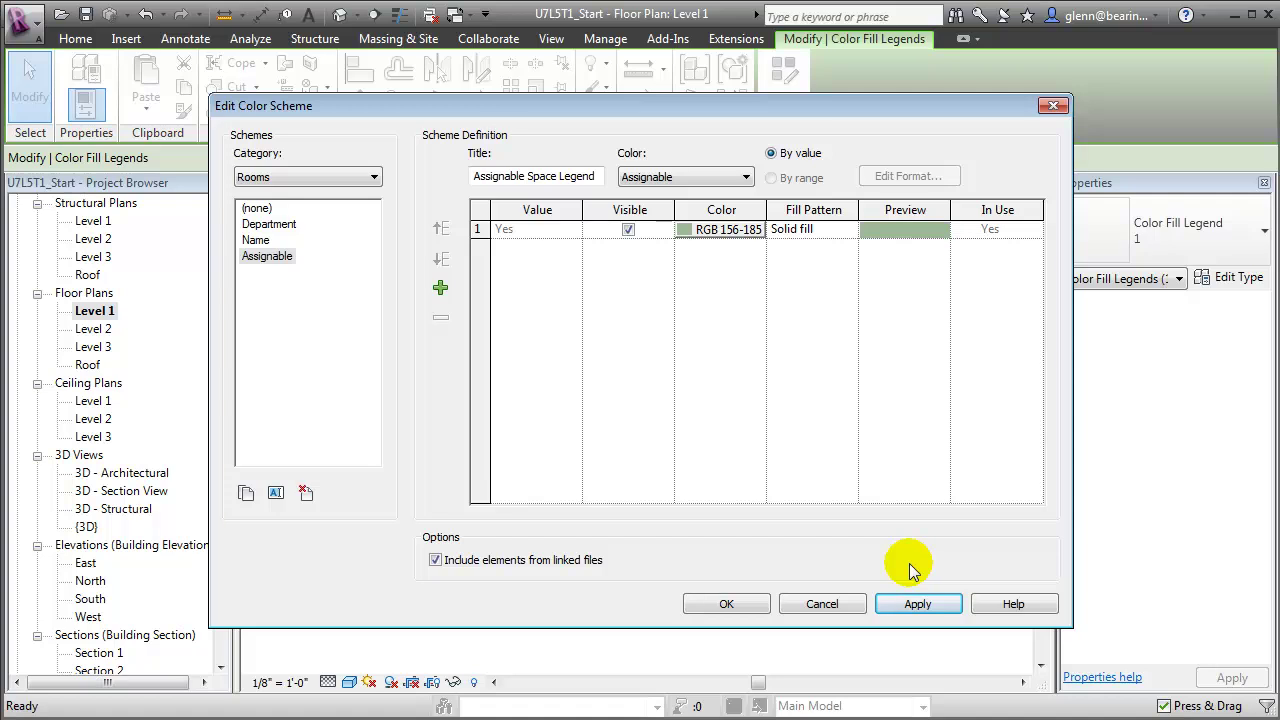
{"action": "left_click", "coordinate": [738, 601]}
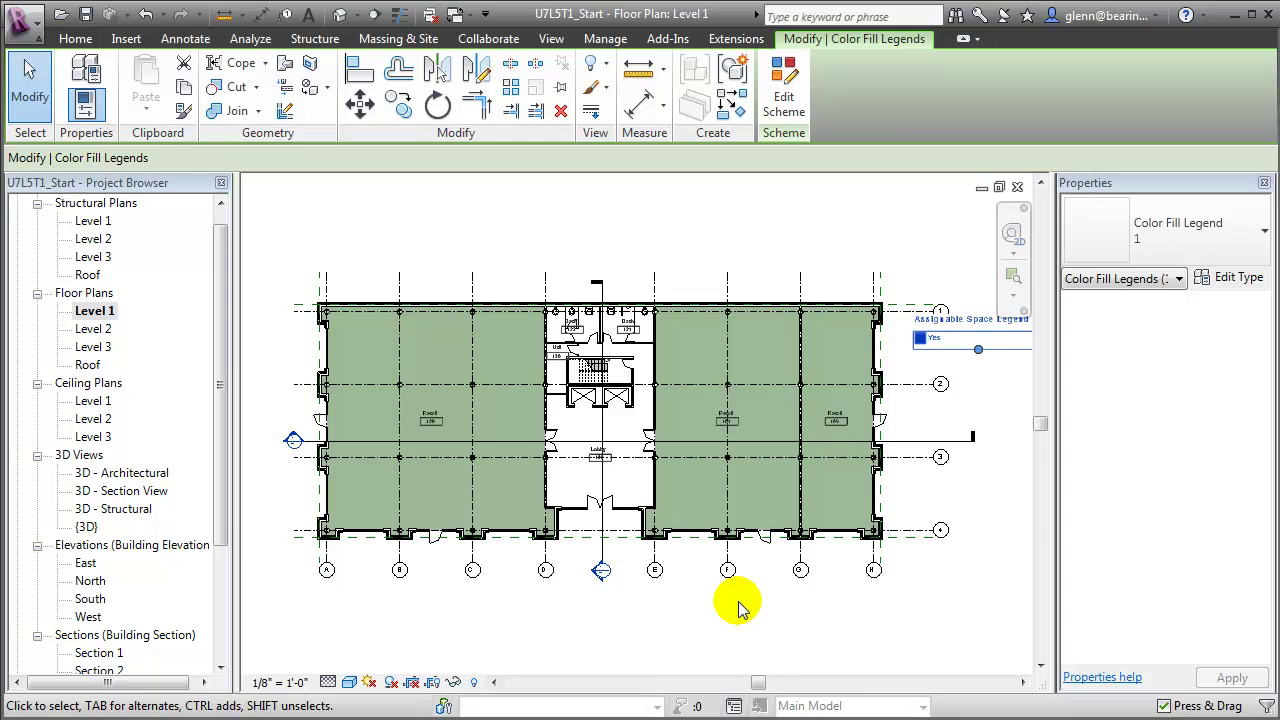
Step: Uncheck Assignable for the Lobby room so it fills with the No colour
{"action": "left_click", "coordinate": [898, 622]}
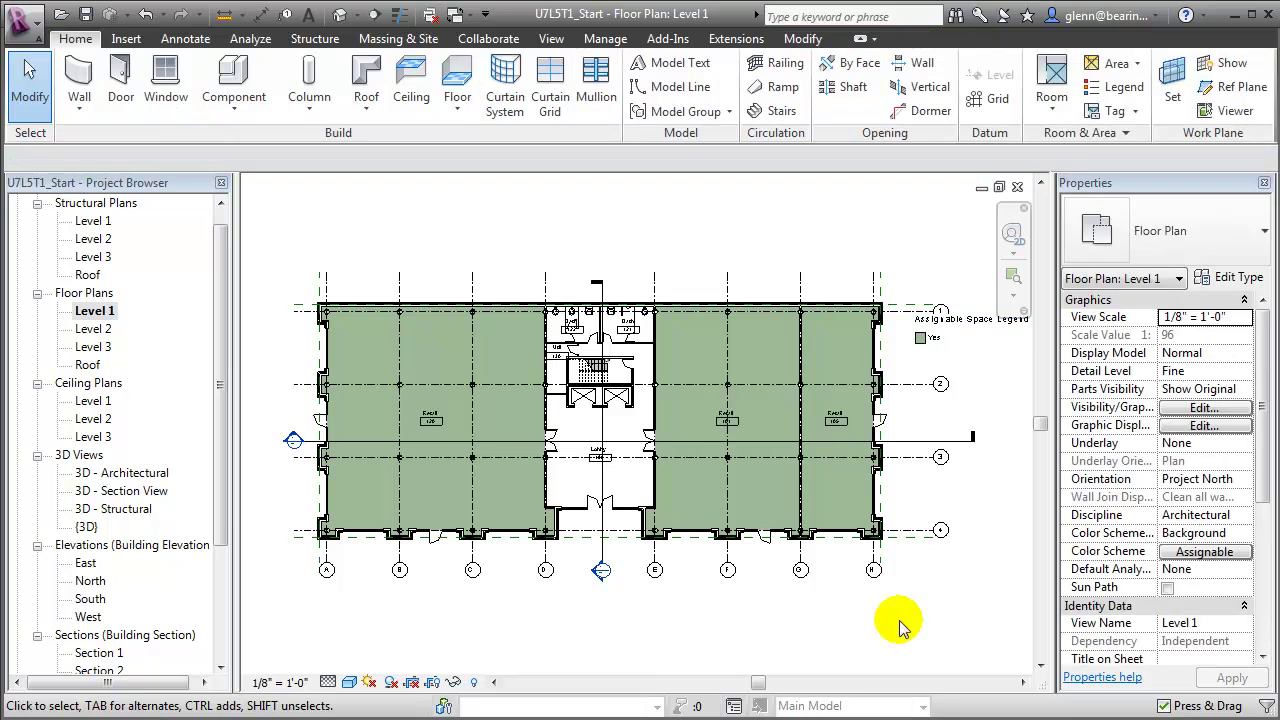
{"action": "left_click", "coordinate": [630, 425]}
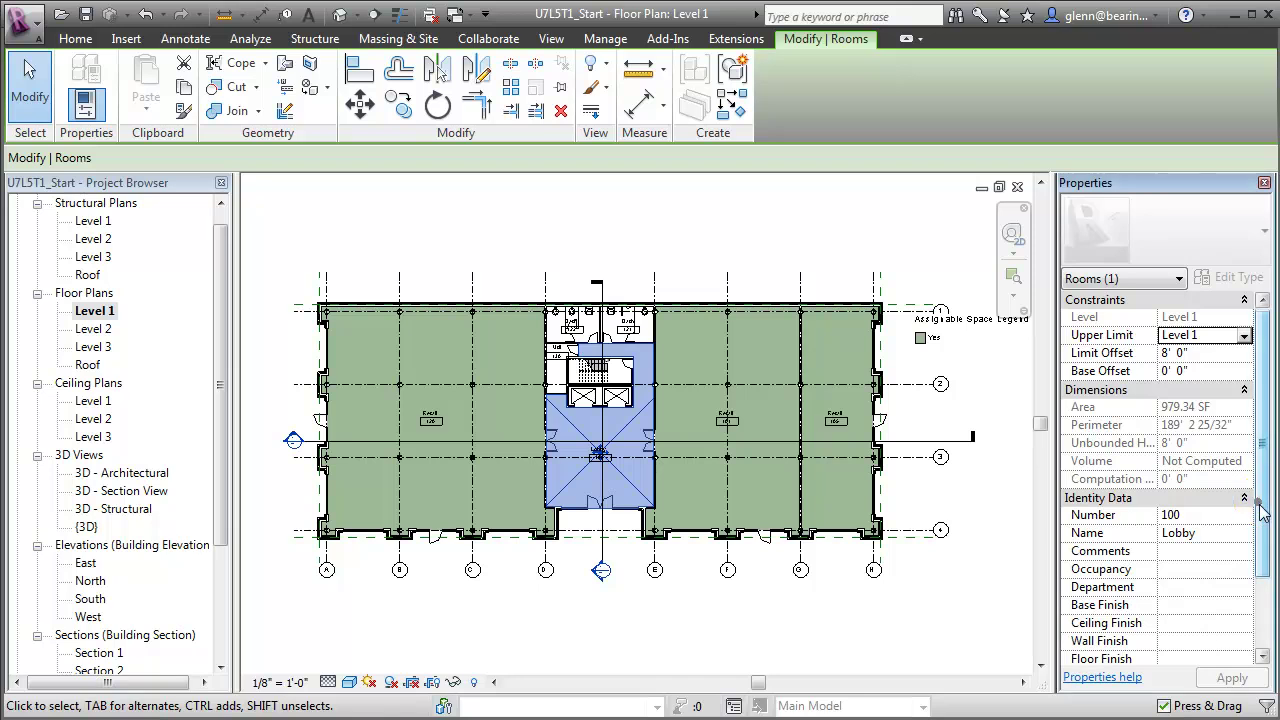
{"action": "scroll", "coordinate": [1257, 520], "scroll_direction": "down", "scroll_amount": 3}
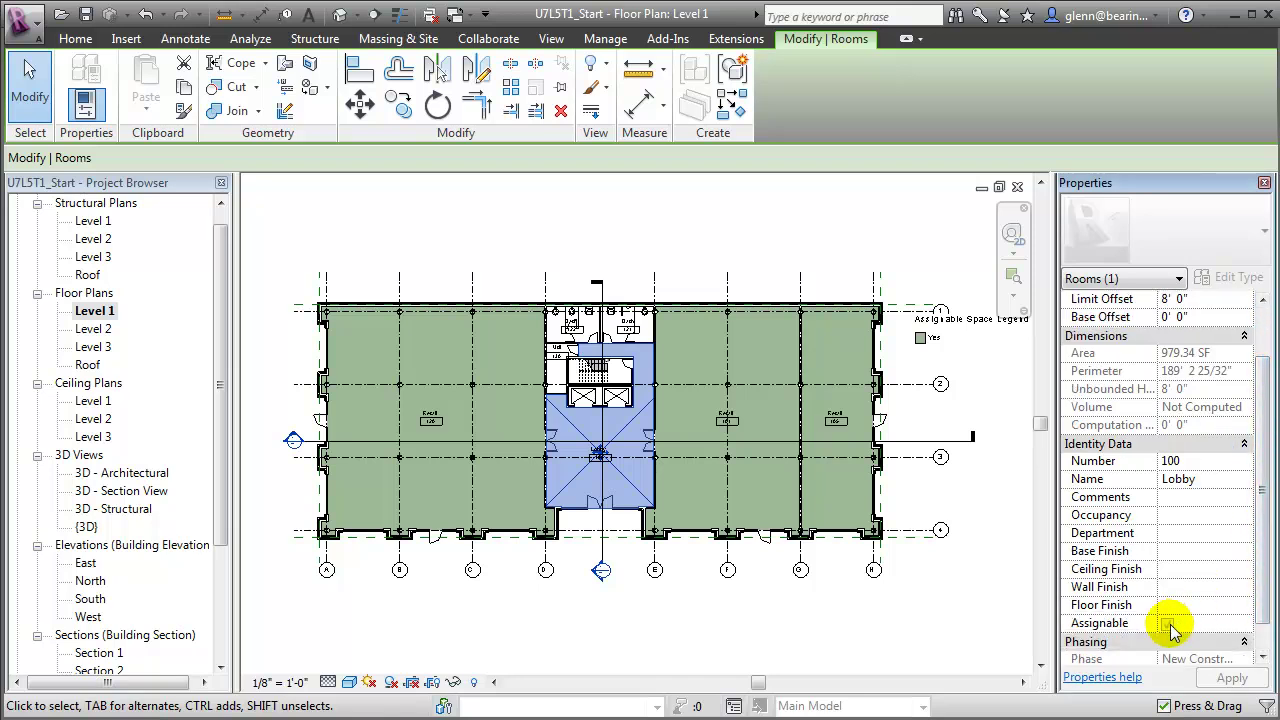
{"action": "left_click", "coordinate": [1168, 625]}
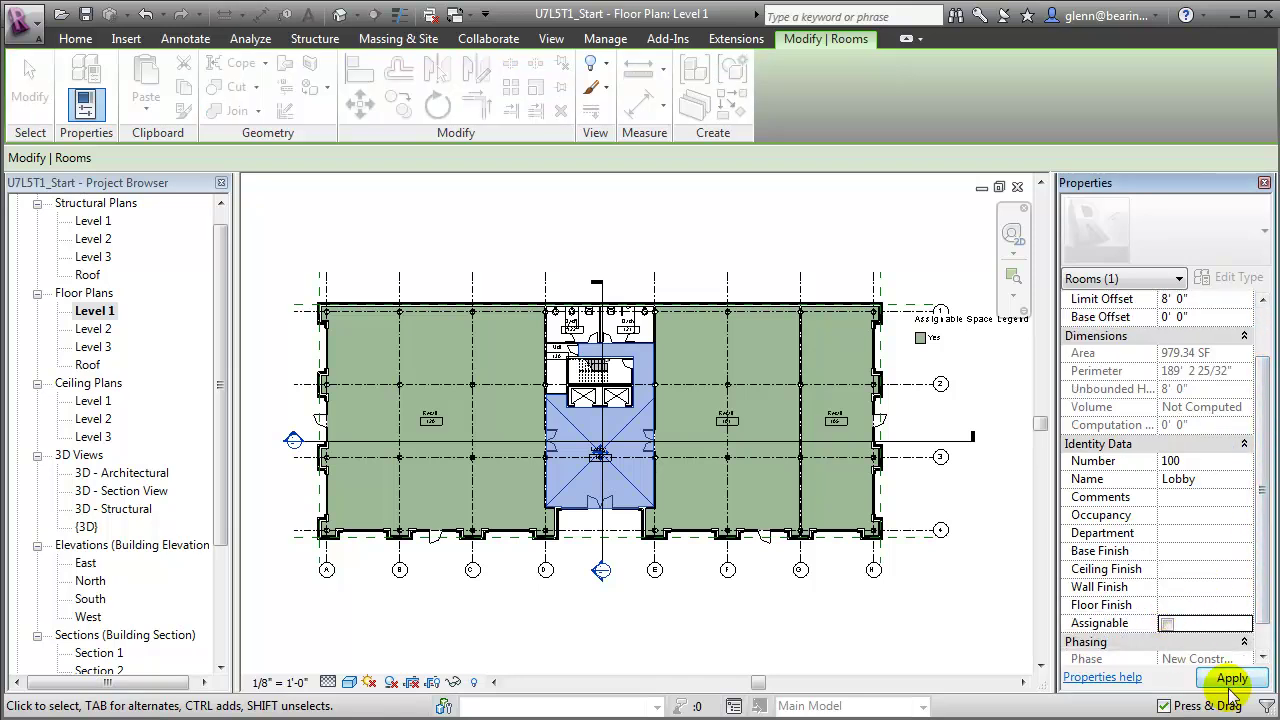
{"action": "left_click", "coordinate": [1228, 678]}
{"action": "left_click", "coordinate": [962, 637]}
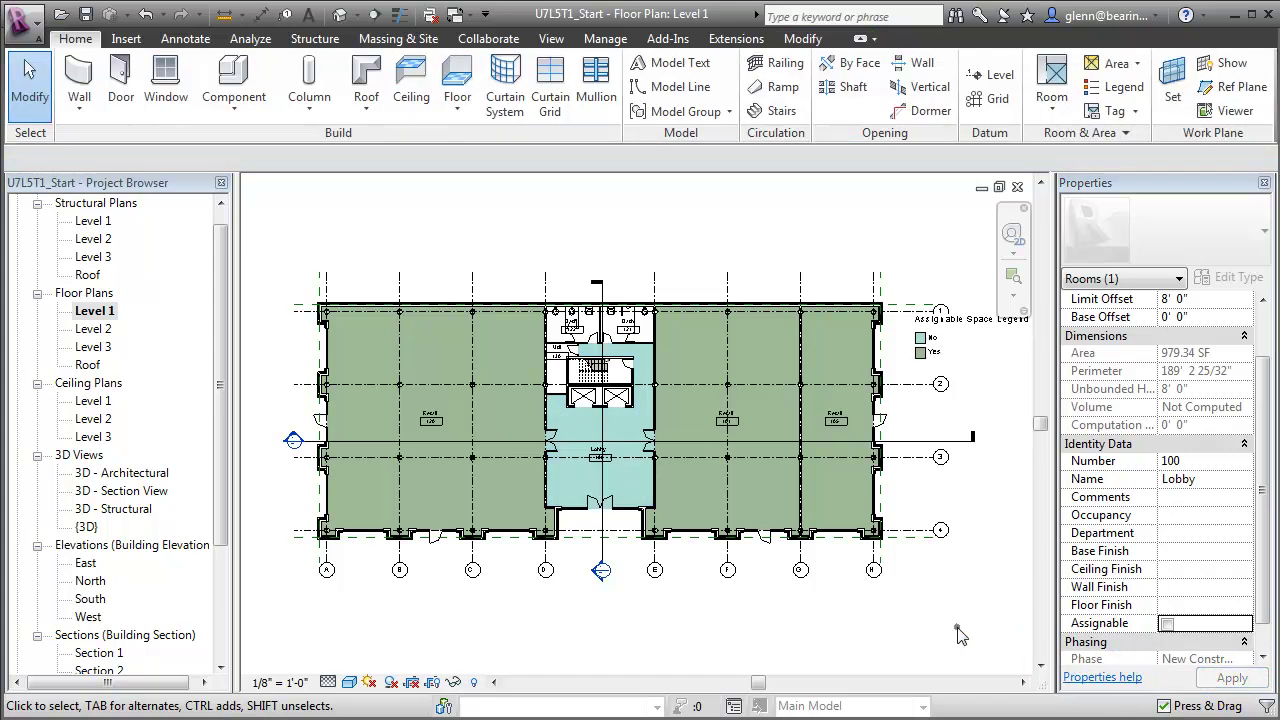